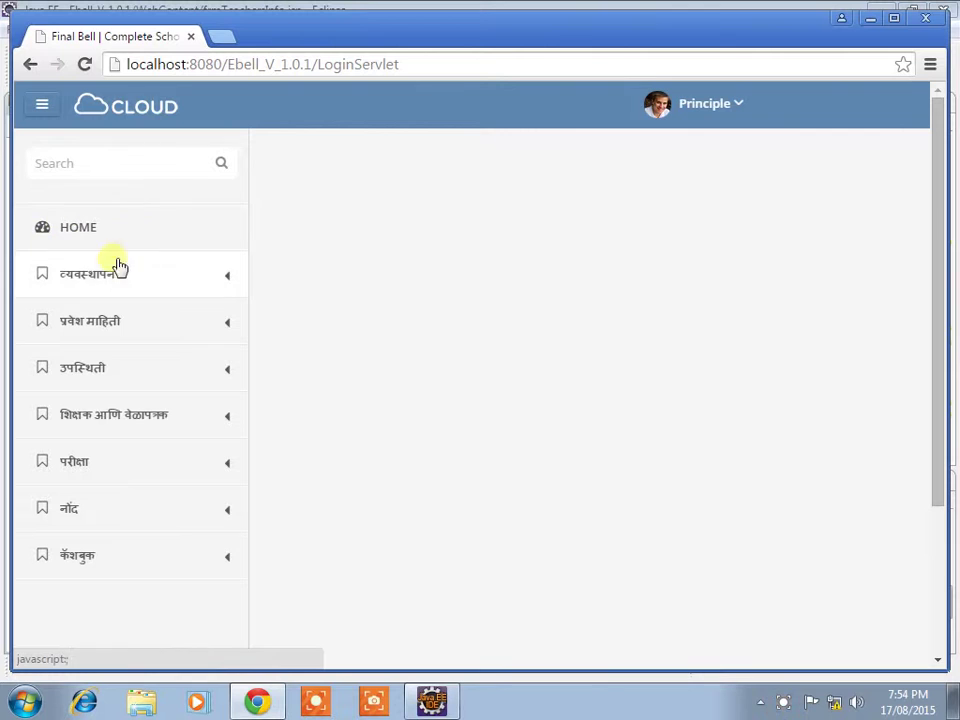
Step: Open the standards and shifts page under व्यवस्थापन > इयत्ता
{"action": "left_click", "coordinate": [226, 282]}
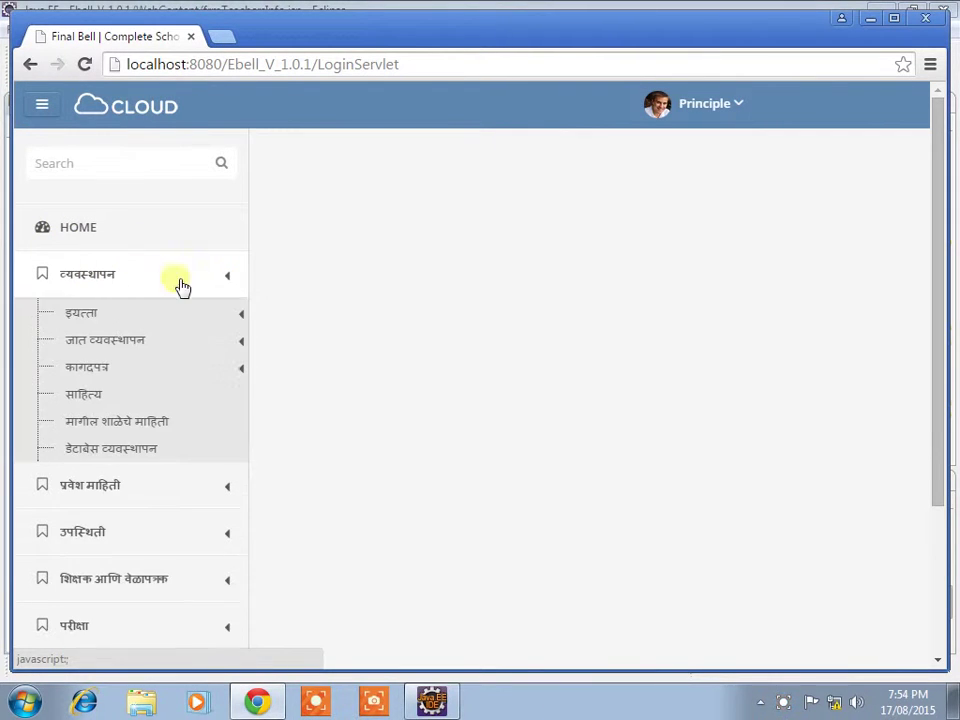
{"action": "left_click", "coordinate": [73, 318]}
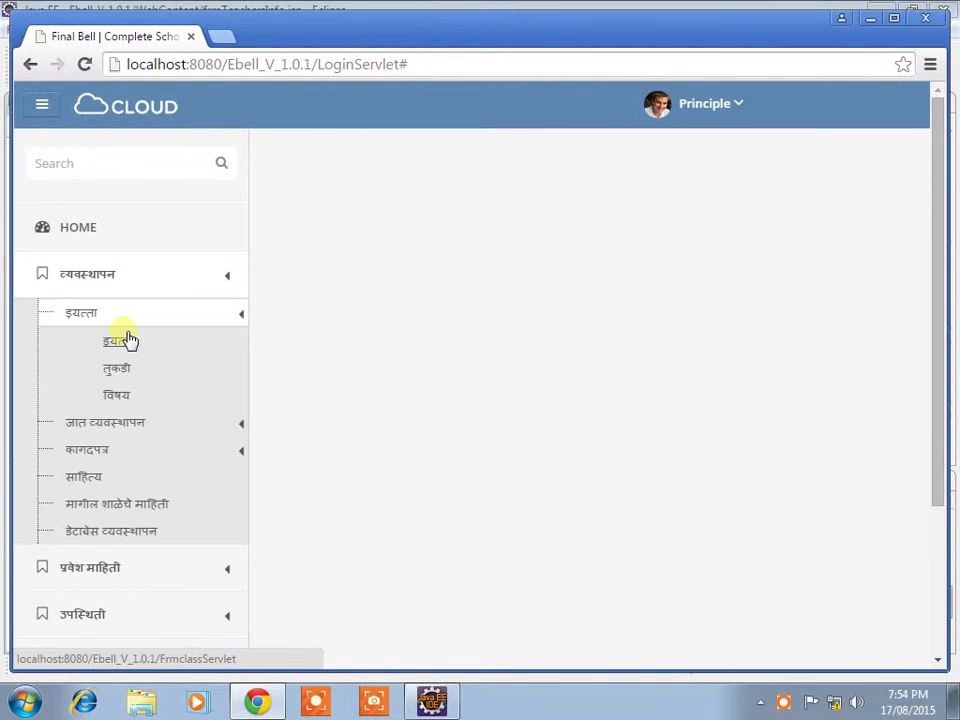
{"action": "left_click", "coordinate": [122, 343]}
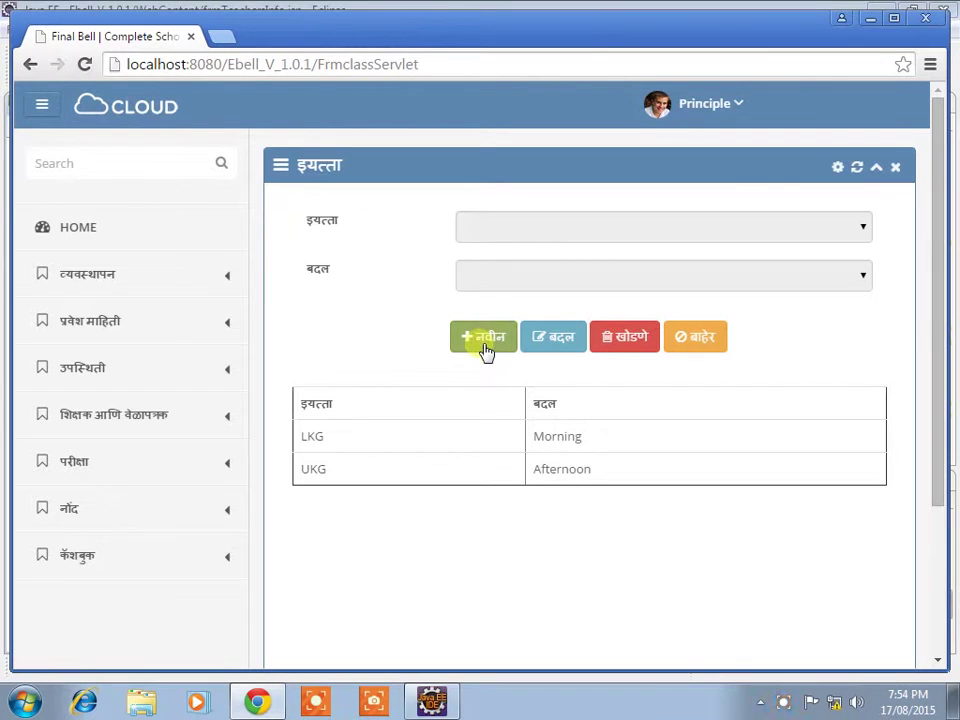
Step: Add standard LKG with the Afternoon shift, save it, and leave the page
{"action": "left_click", "coordinate": [484, 345]}
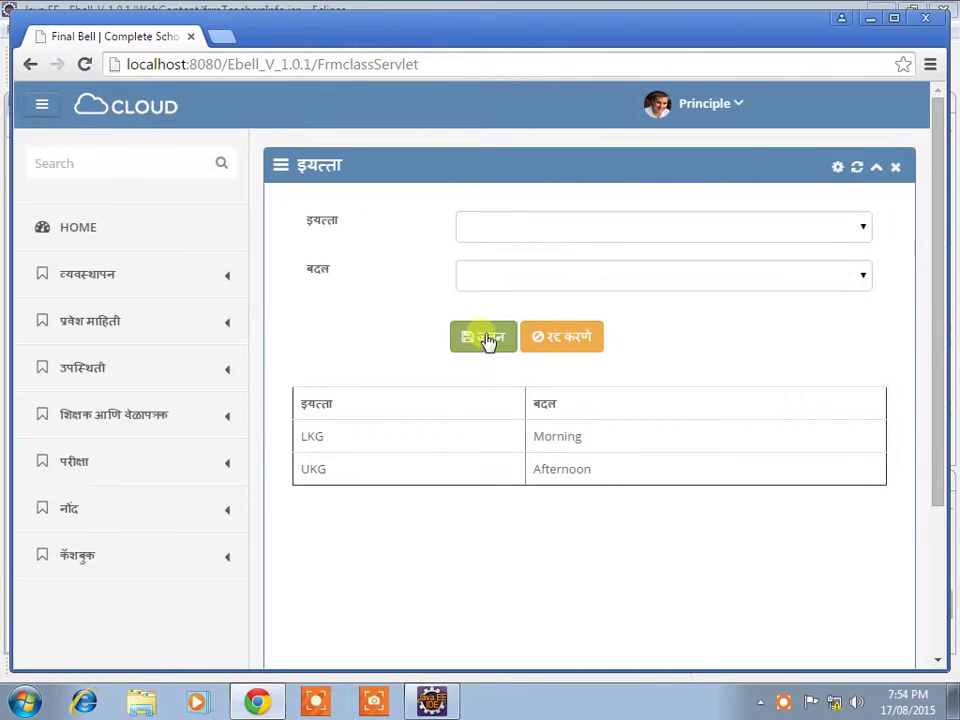
{"action": "left_click", "coordinate": [572, 221]}
{"action": "left_click", "coordinate": [528, 276]}
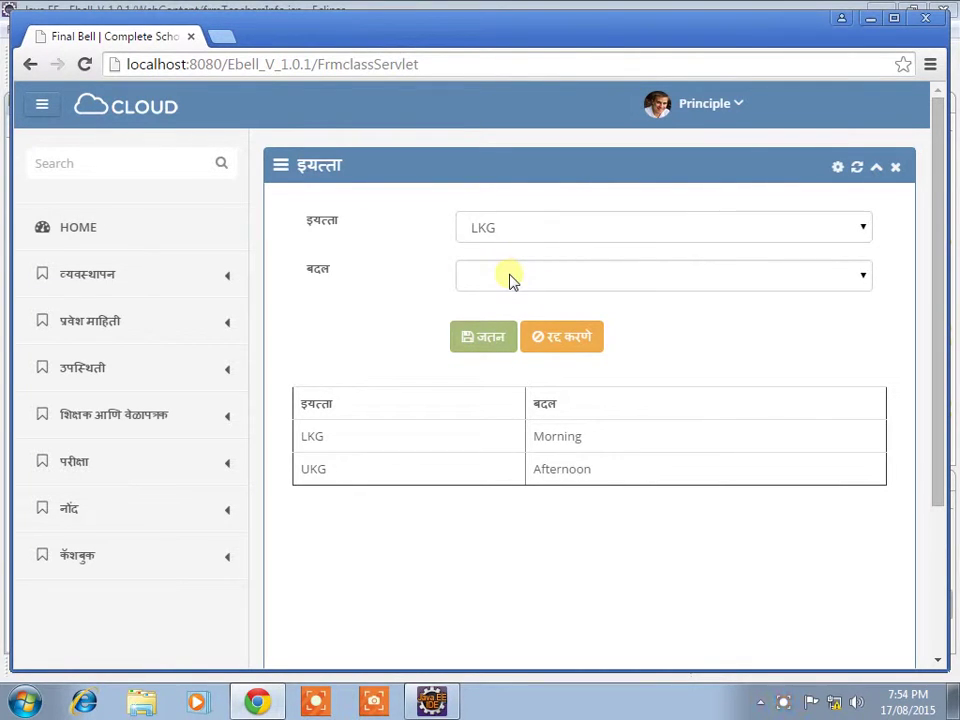
{"action": "left_click", "coordinate": [520, 280]}
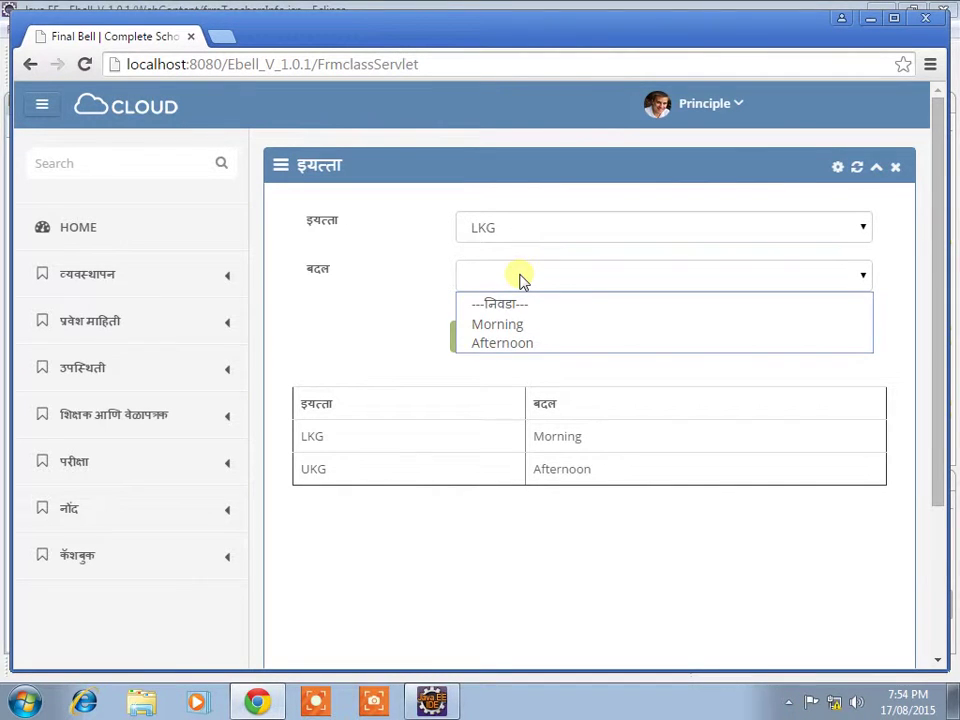
{"action": "left_click", "coordinate": [515, 343]}
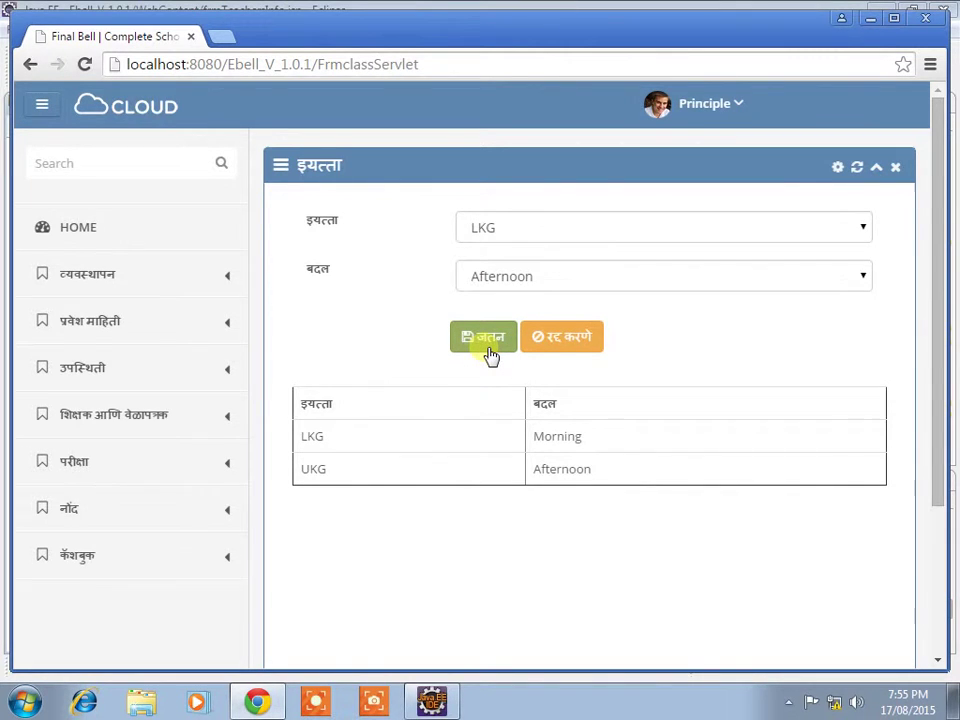
{"action": "left_click", "coordinate": [490, 350]}
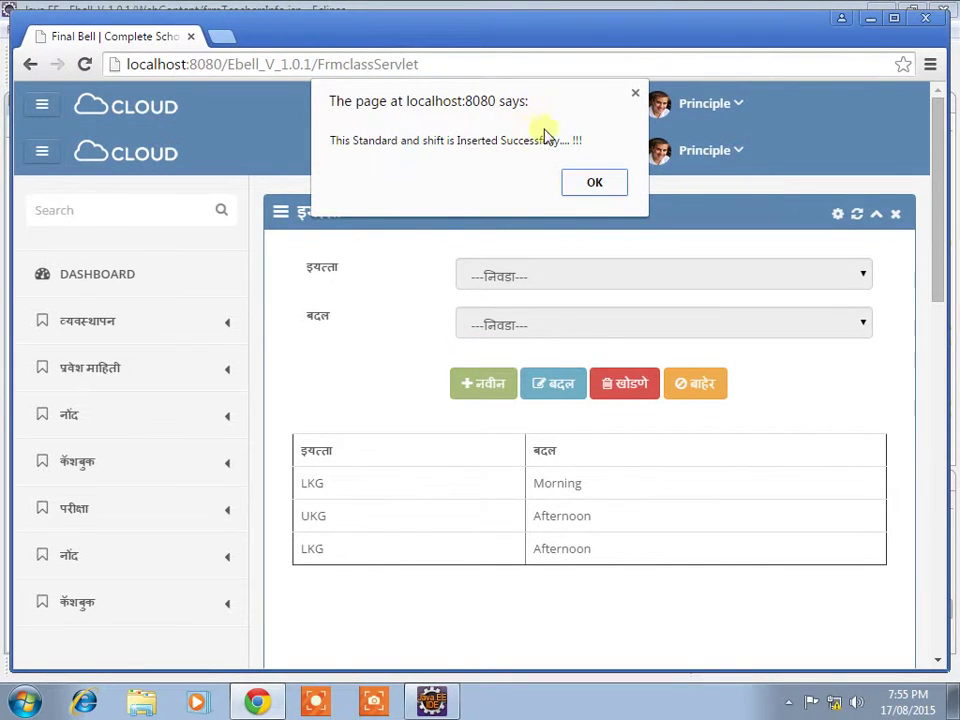
{"action": "left_click", "coordinate": [597, 186]}
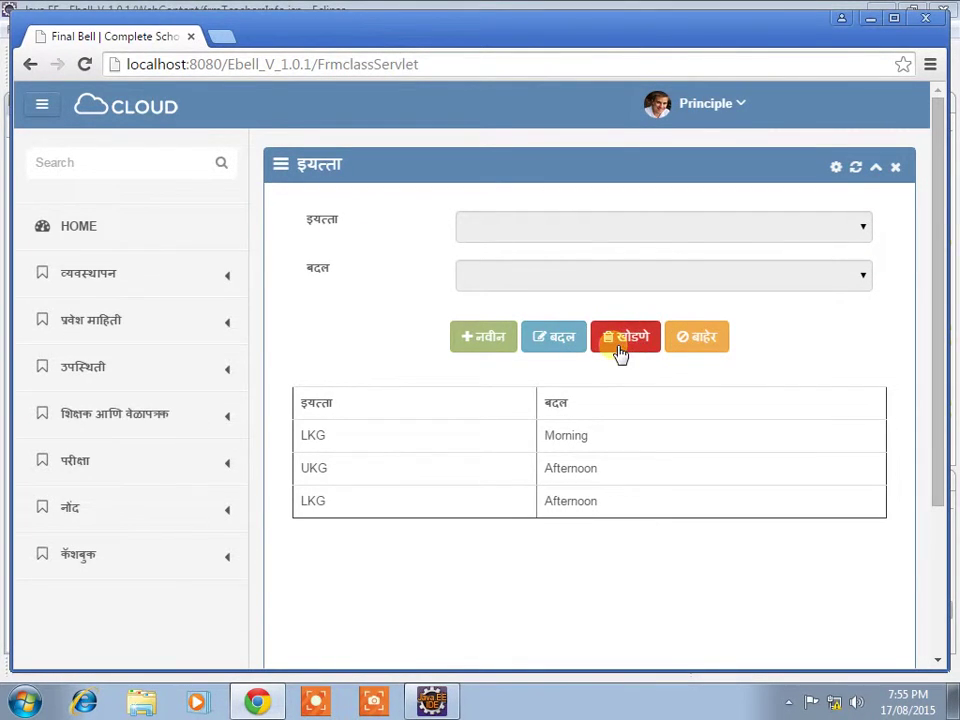
{"action": "left_click", "coordinate": [701, 352]}
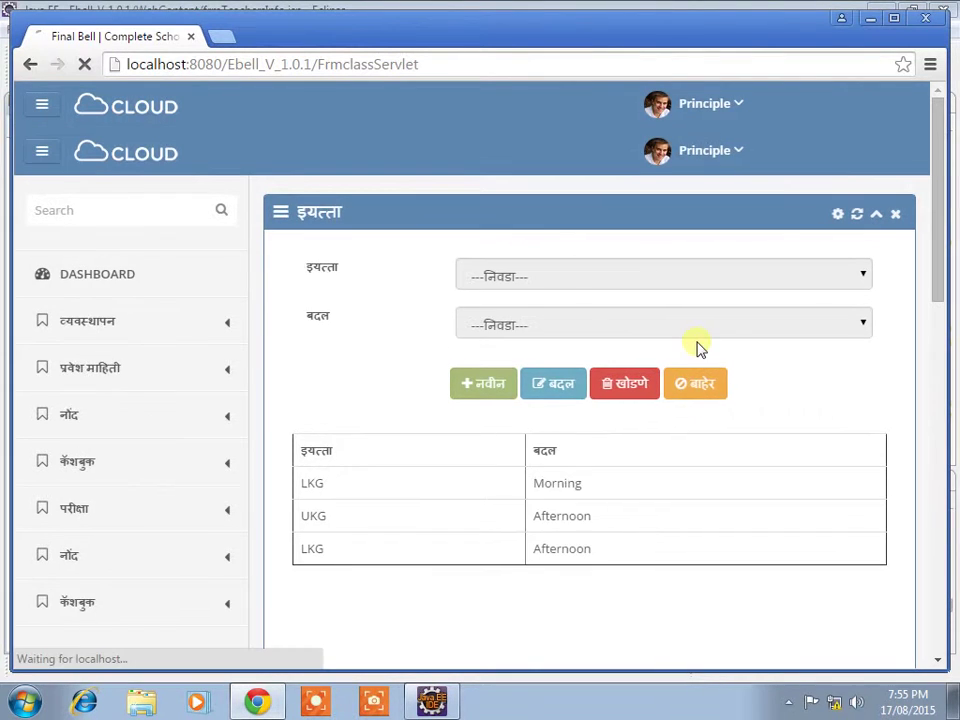
Step: Open the divisions (तुकडी) page under व्यवस्थापन > इयत्ता
{"action": "left_click", "coordinate": [696, 356]}
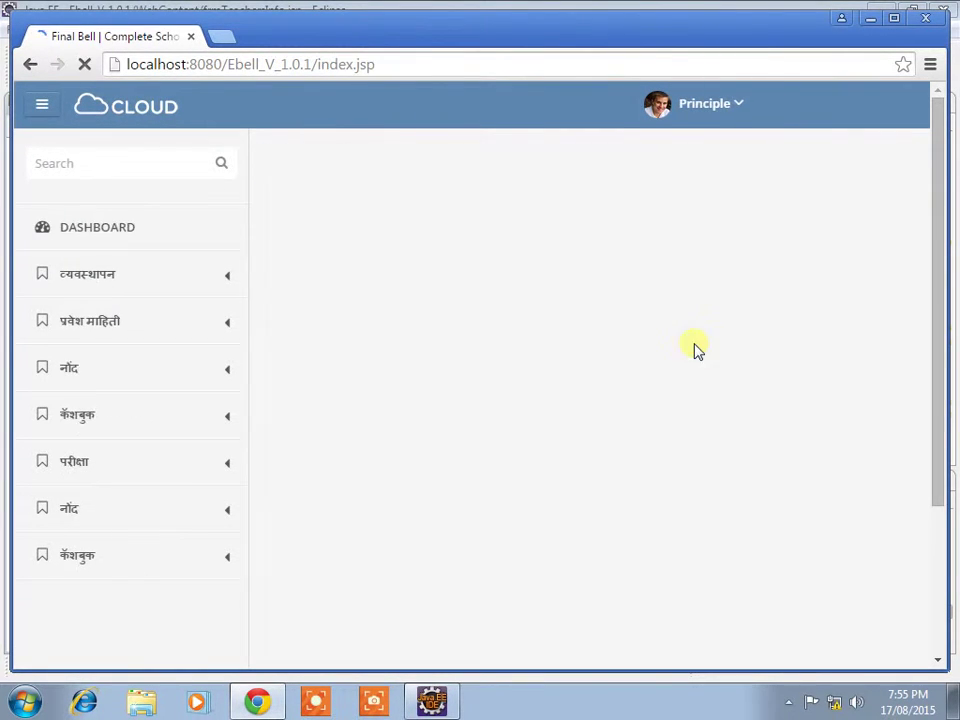
{"action": "left_click", "coordinate": [126, 293]}
{"action": "left_click", "coordinate": [118, 317]}
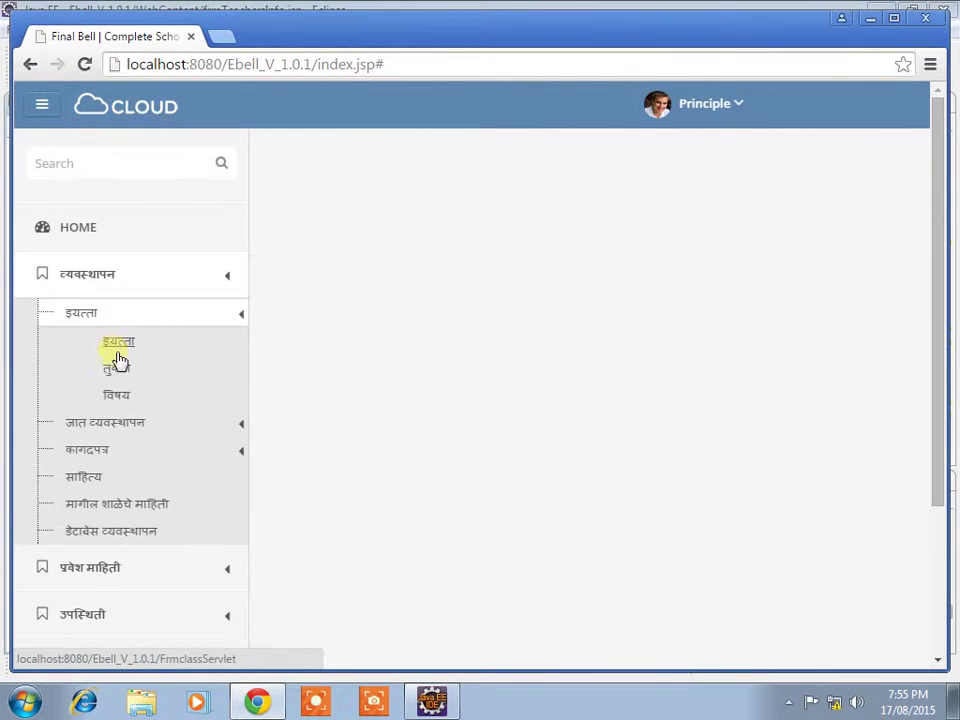
{"action": "left_click", "coordinate": [118, 370]}
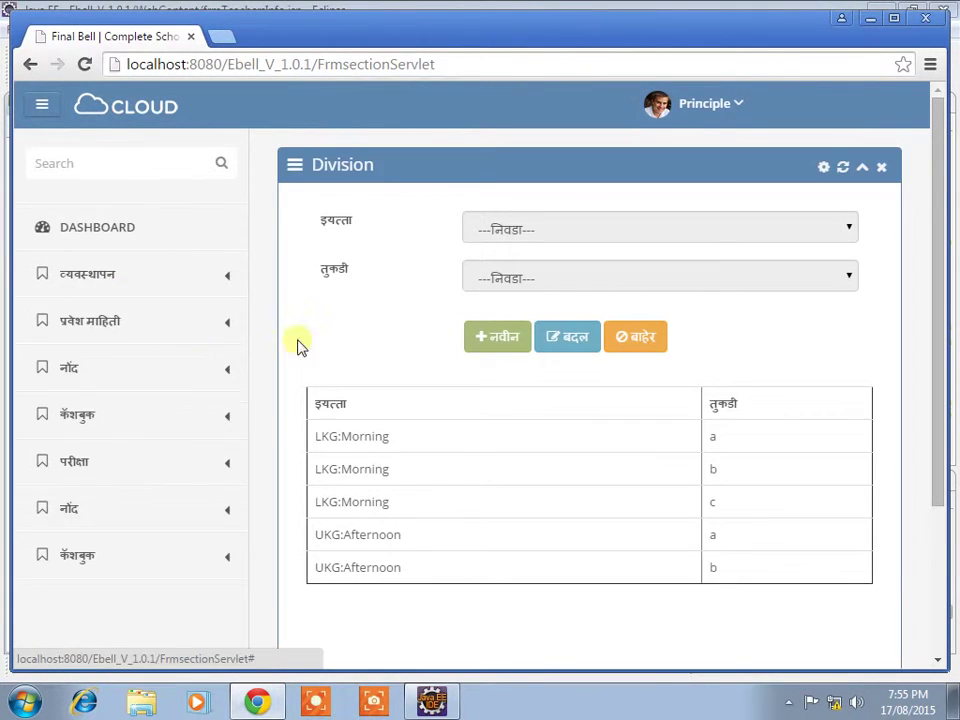
Step: Add division C for LKG:Afternoon, save it, and leave the page
{"action": "left_click", "coordinate": [484, 345]}
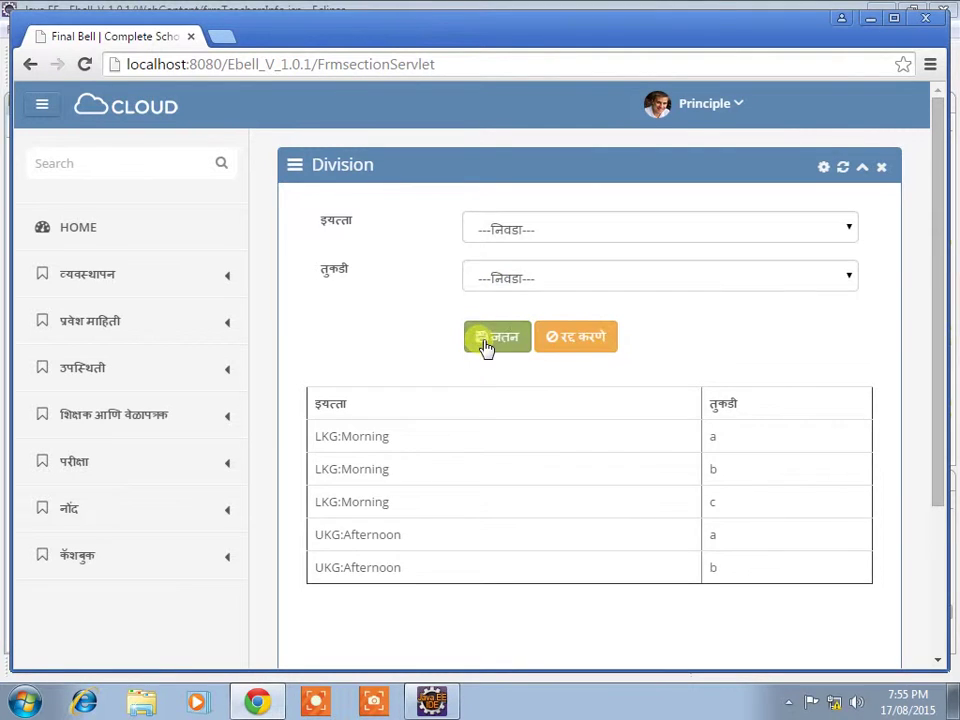
{"action": "left_click", "coordinate": [540, 232]}
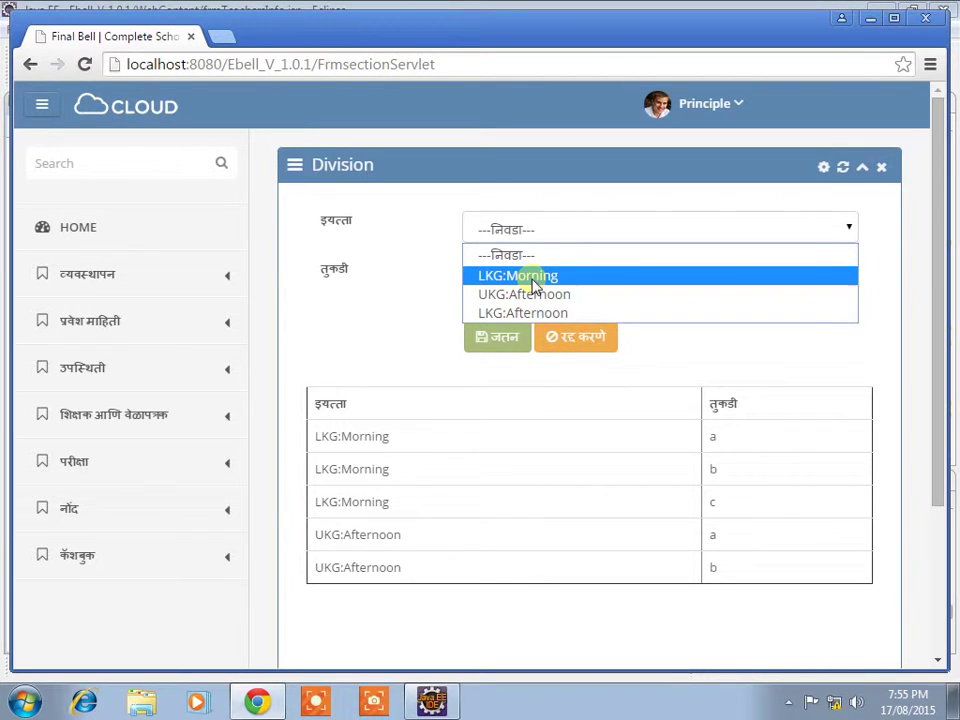
{"action": "left_click", "coordinate": [544, 313]}
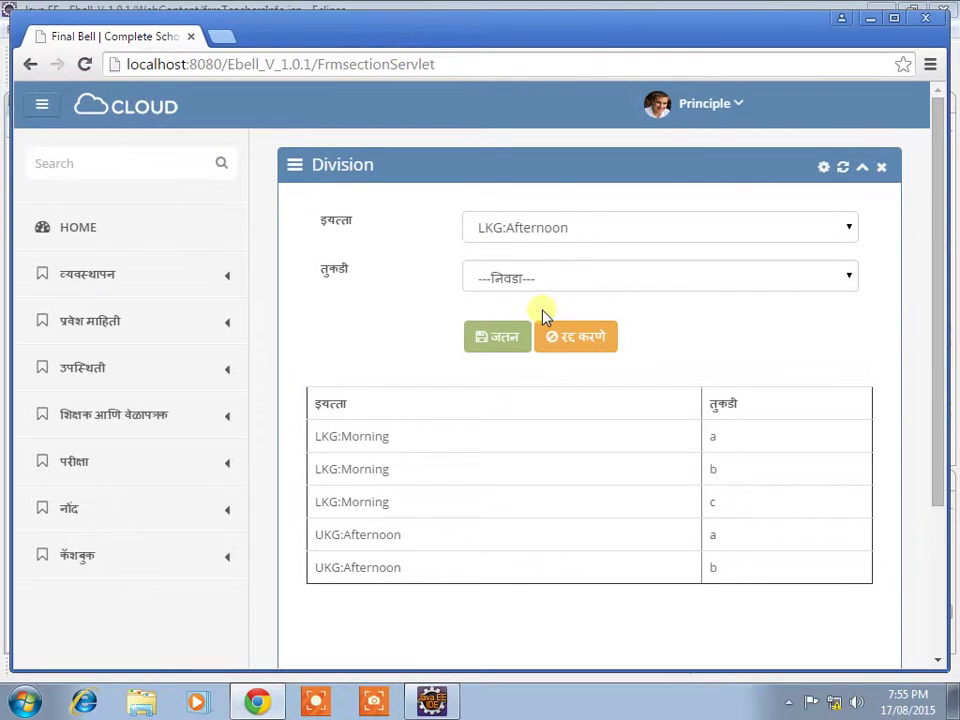
{"action": "left_click", "coordinate": [522, 278]}
{"action": "left_click", "coordinate": [512, 361]}
{"action": "left_click", "coordinate": [503, 340]}
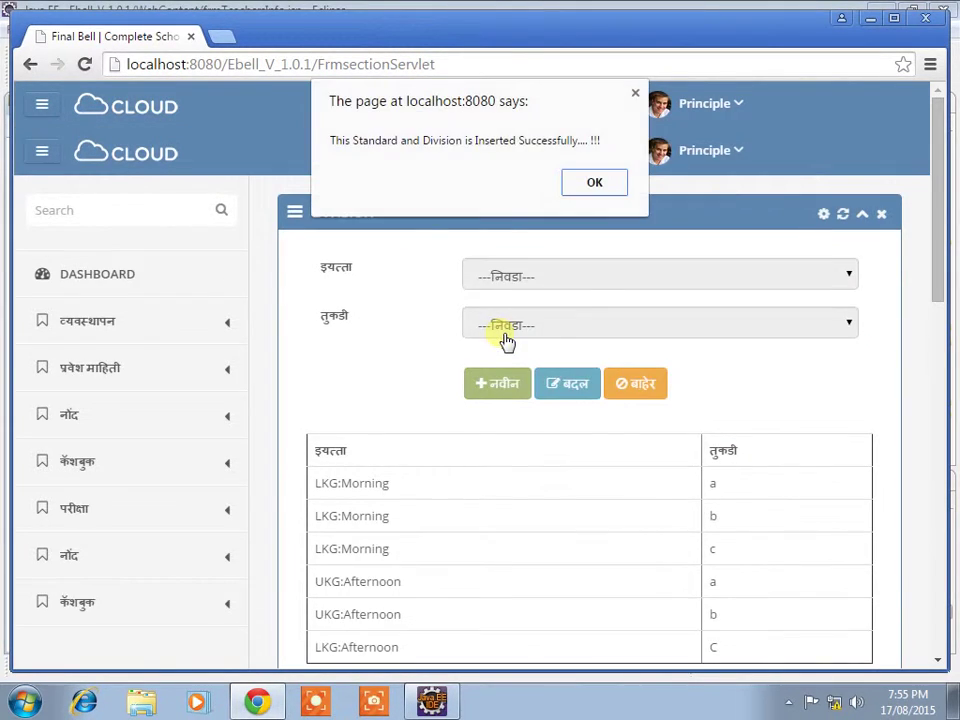
{"action": "left_click", "coordinate": [580, 185]}
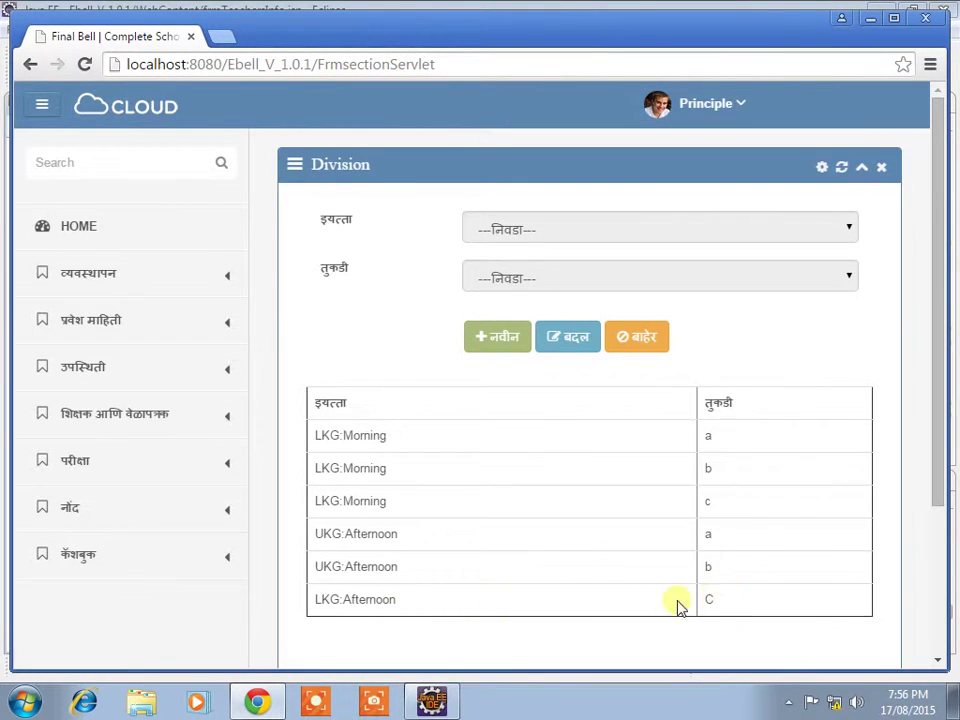
{"action": "left_click", "coordinate": [637, 340]}
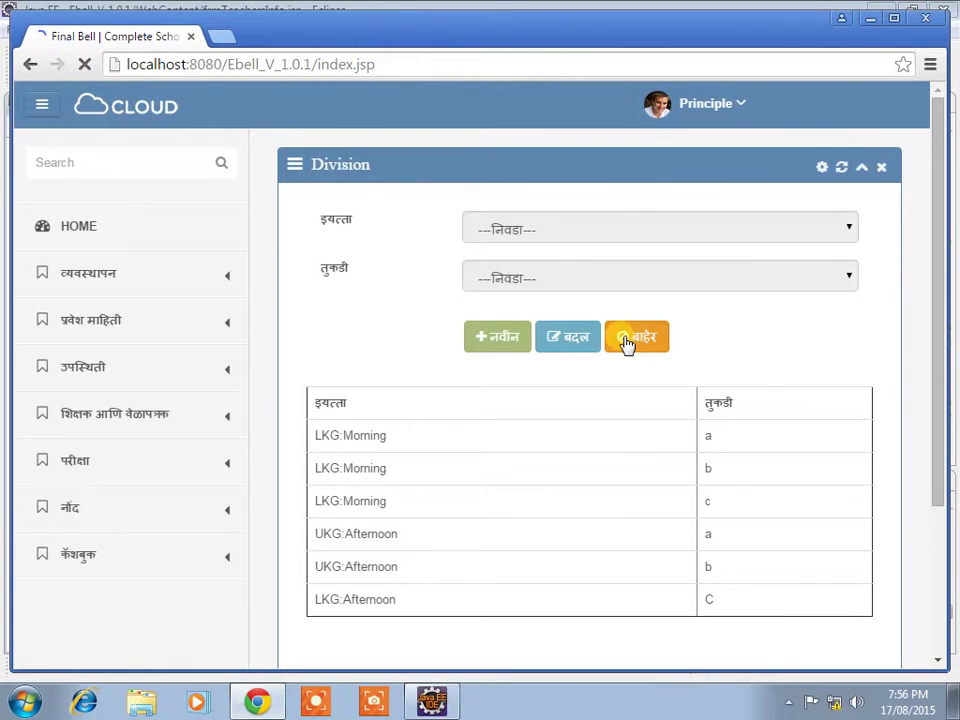
Step: Open the subjects page under व्यवस्थापन > इयत्ता
{"action": "left_click", "coordinate": [95, 280]}
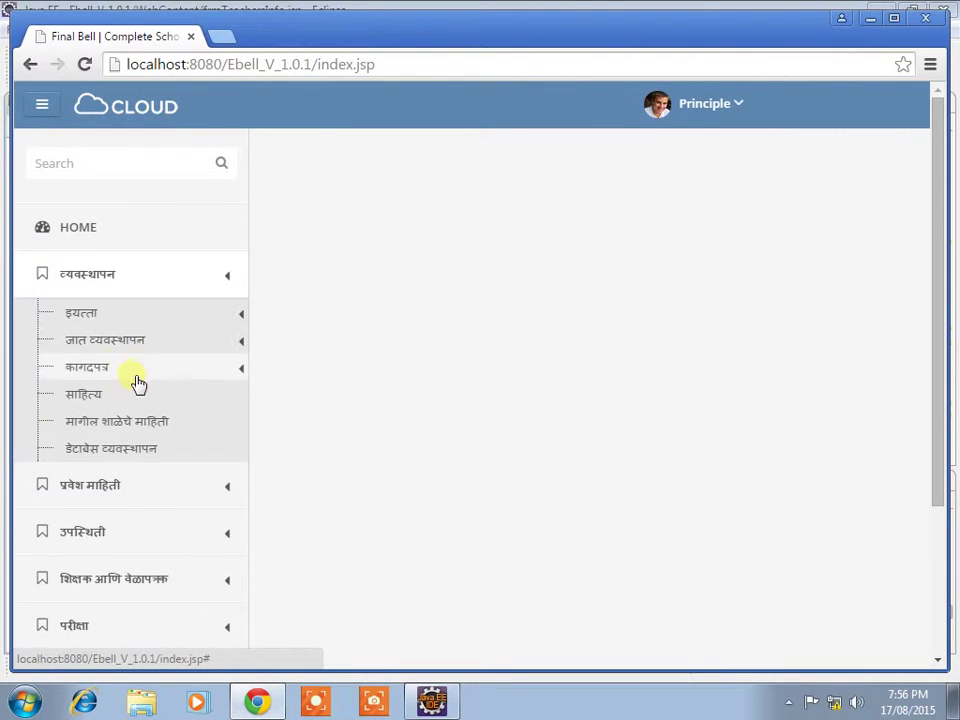
{"action": "left_click", "coordinate": [117, 317]}
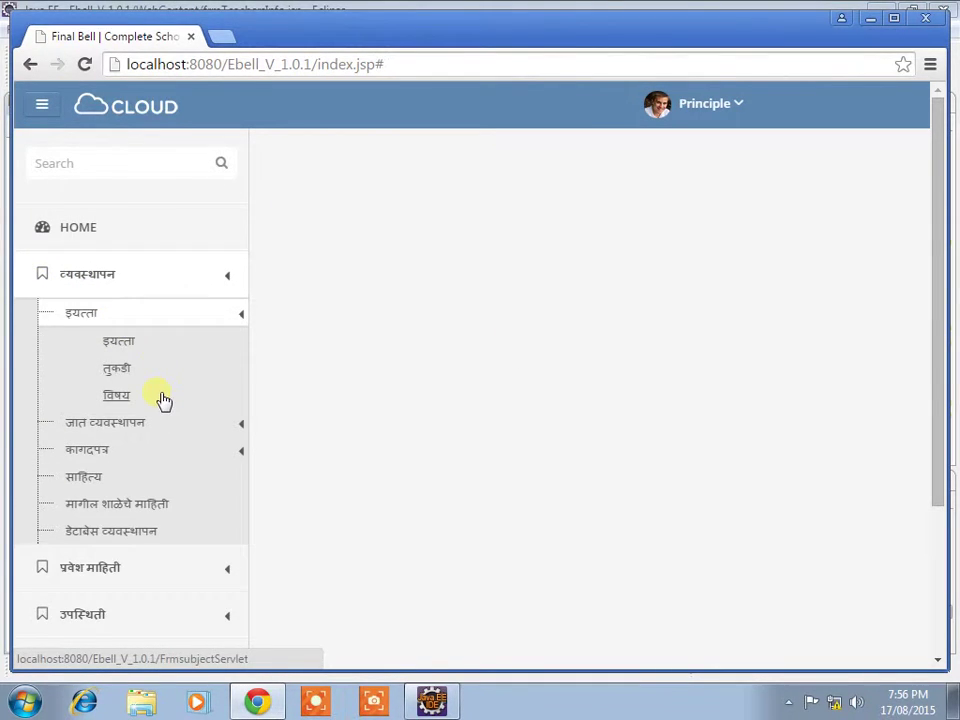
{"action": "left_click", "coordinate": [128, 396]}
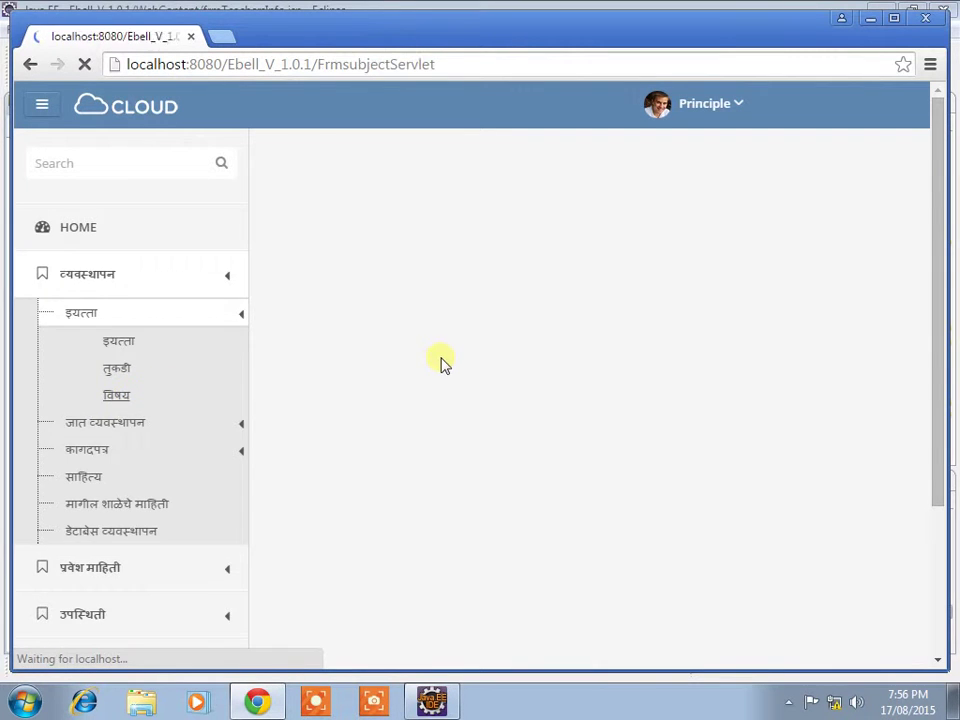
Step: Save a new subject Marahti with 12 hours for LKG:Morning
{"action": "left_click", "coordinate": [500, 395]}
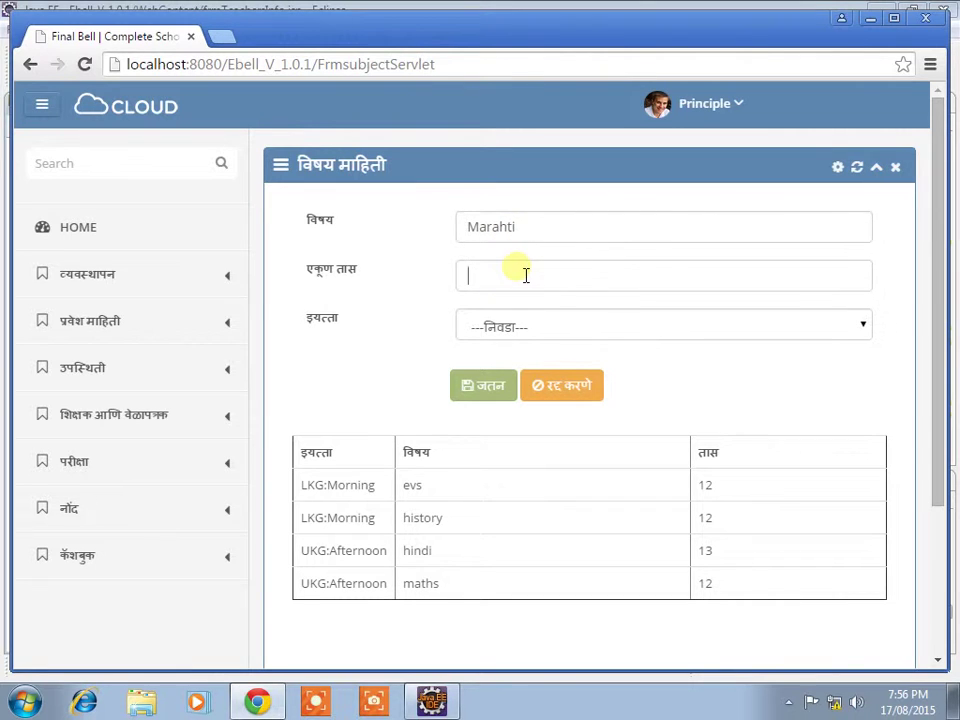
{"action": "type", "text": "2"}
{"action": "left_click", "coordinate": [520, 328]}
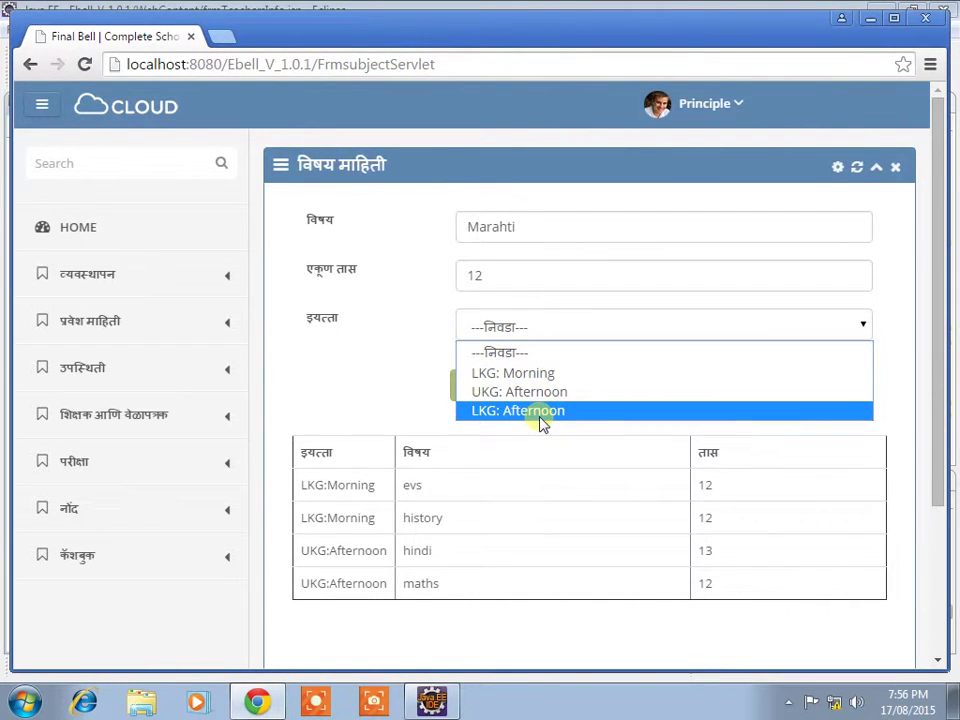
{"action": "left_click", "coordinate": [531, 371]}
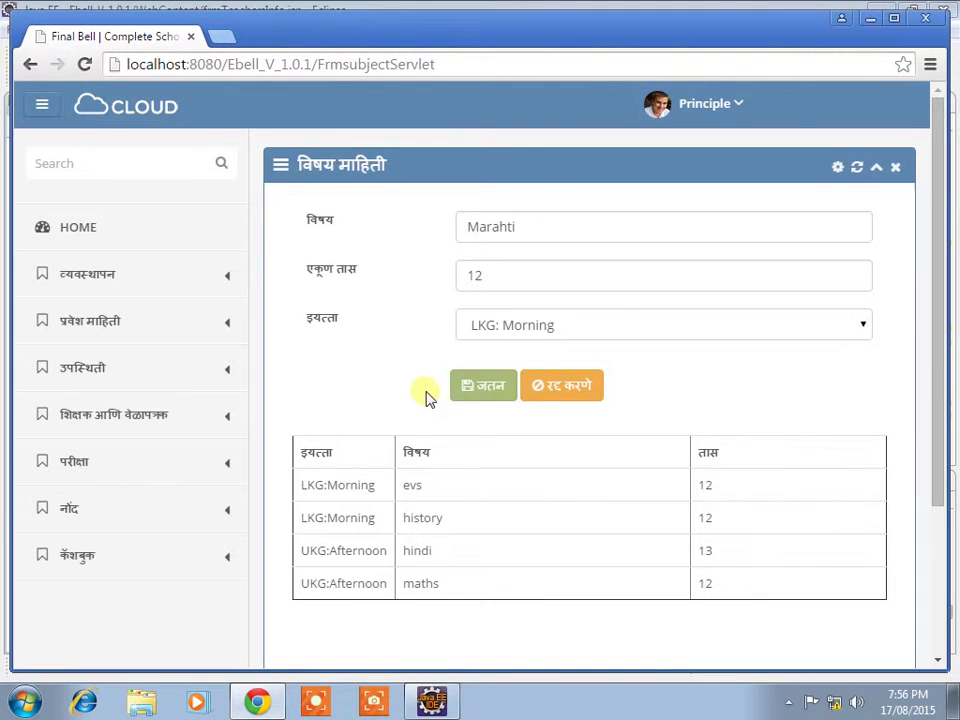
{"action": "left_click", "coordinate": [484, 392]}
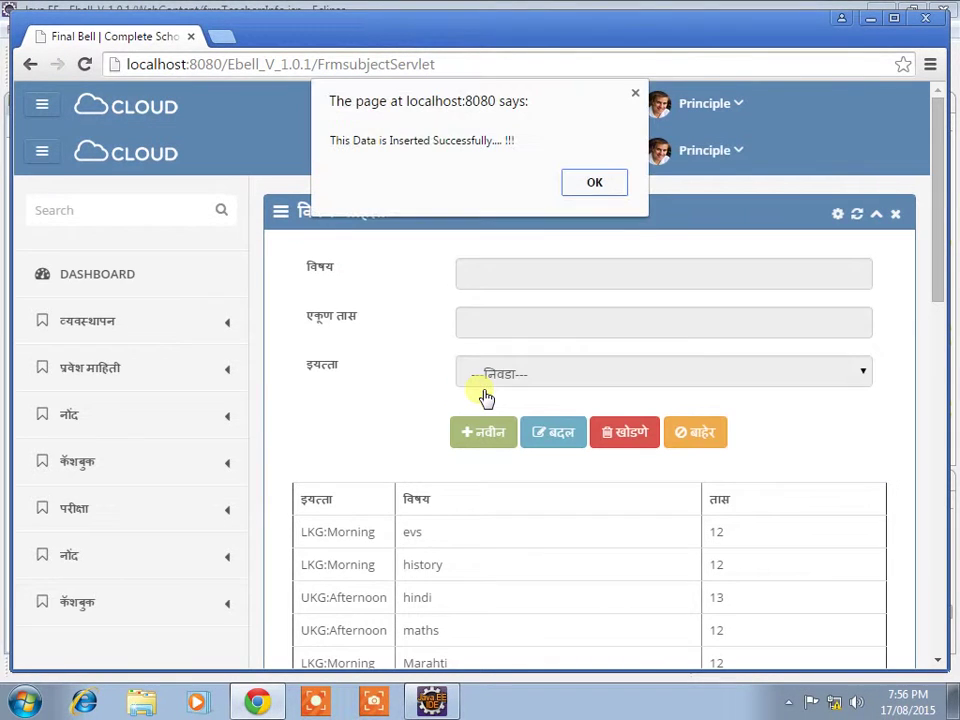
{"action": "left_click", "coordinate": [600, 188]}
Step: Leave the subjects page and return to the home screen
{"action": "left_click", "coordinate": [437, 568]}
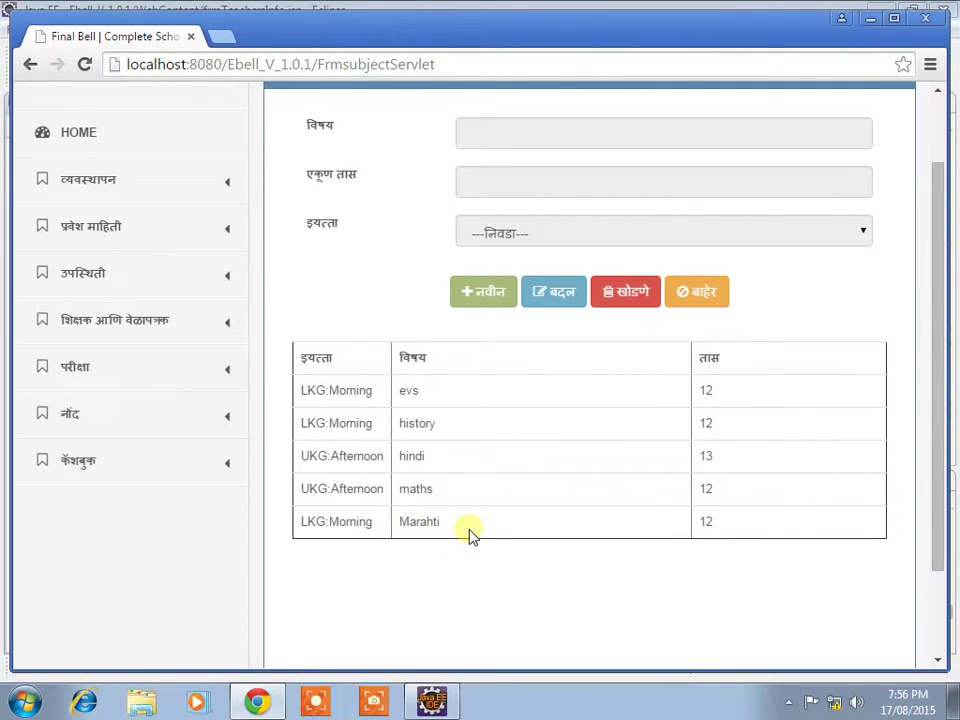
{"action": "left_click", "coordinate": [118, 192]}
{"action": "scroll", "coordinate": [500, 270], "scroll_direction": "up", "scroll_amount": 2}
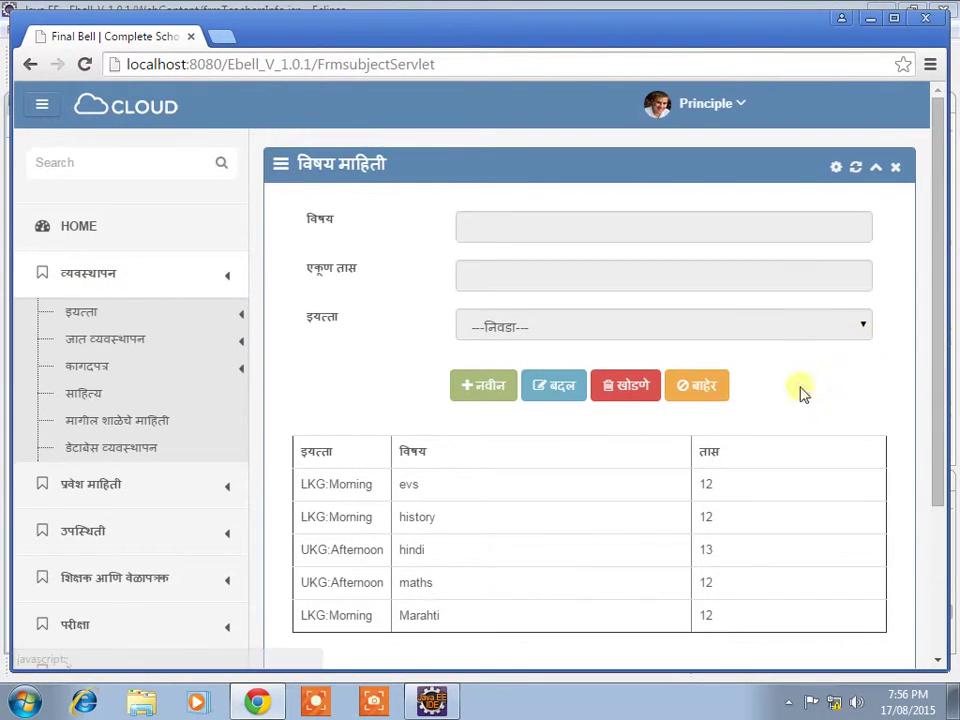
{"action": "left_click", "coordinate": [693, 390]}
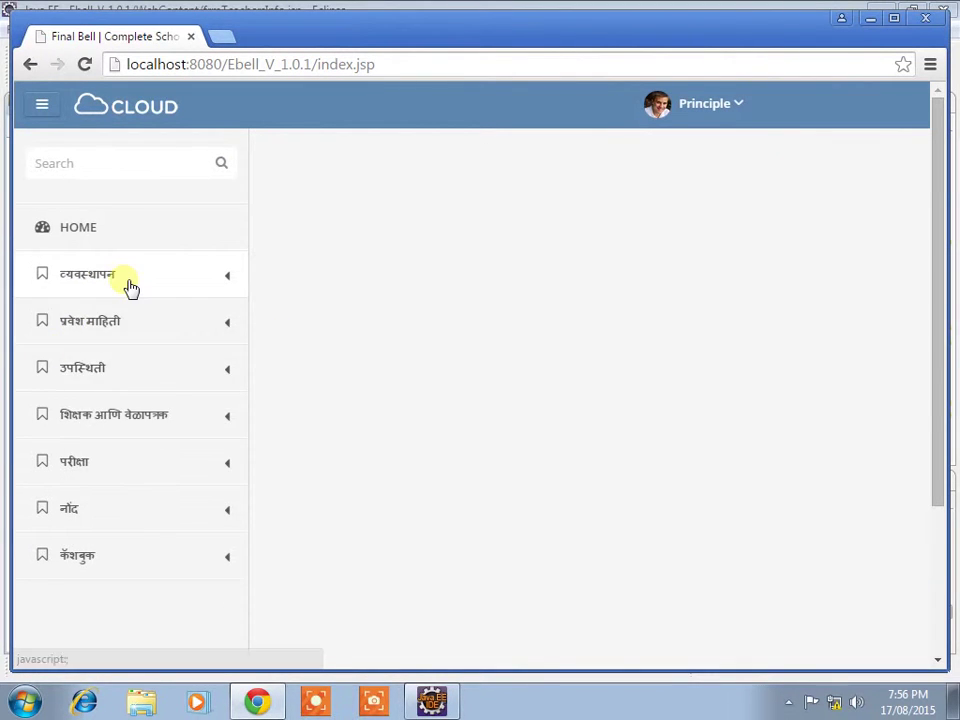
Step: Open the category management page under जात व्यवस्थापन
{"action": "left_click", "coordinate": [127, 283]}
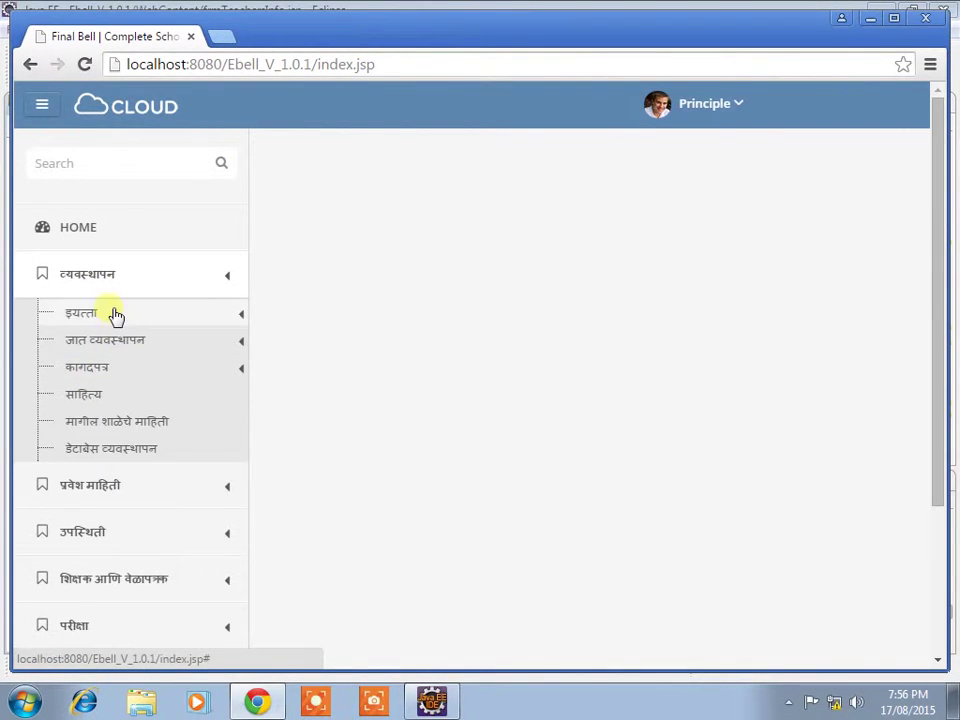
{"action": "left_click", "coordinate": [112, 318]}
{"action": "left_click", "coordinate": [112, 318]}
{"action": "left_click", "coordinate": [102, 341]}
{"action": "left_click", "coordinate": [139, 372]}
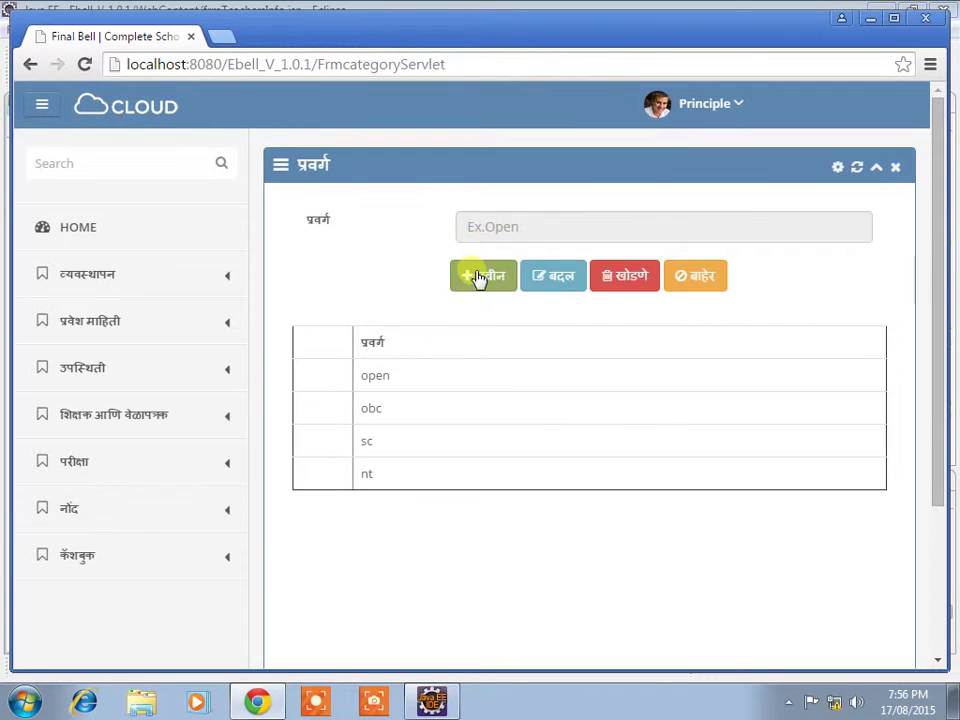
Step: Try adding categories NT-C, NT3 and NT, each rejected as invalid or existing
{"action": "left_click", "coordinate": [478, 277]}
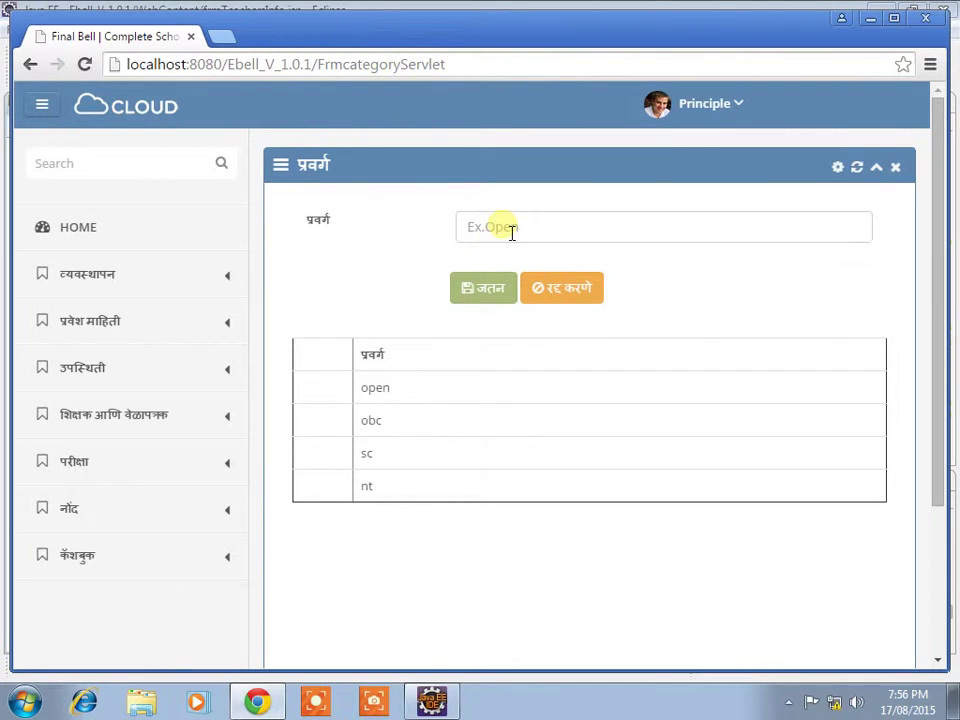
{"action": "type", "text": "NT-C"}
{"action": "left_click", "coordinate": [478, 284]}
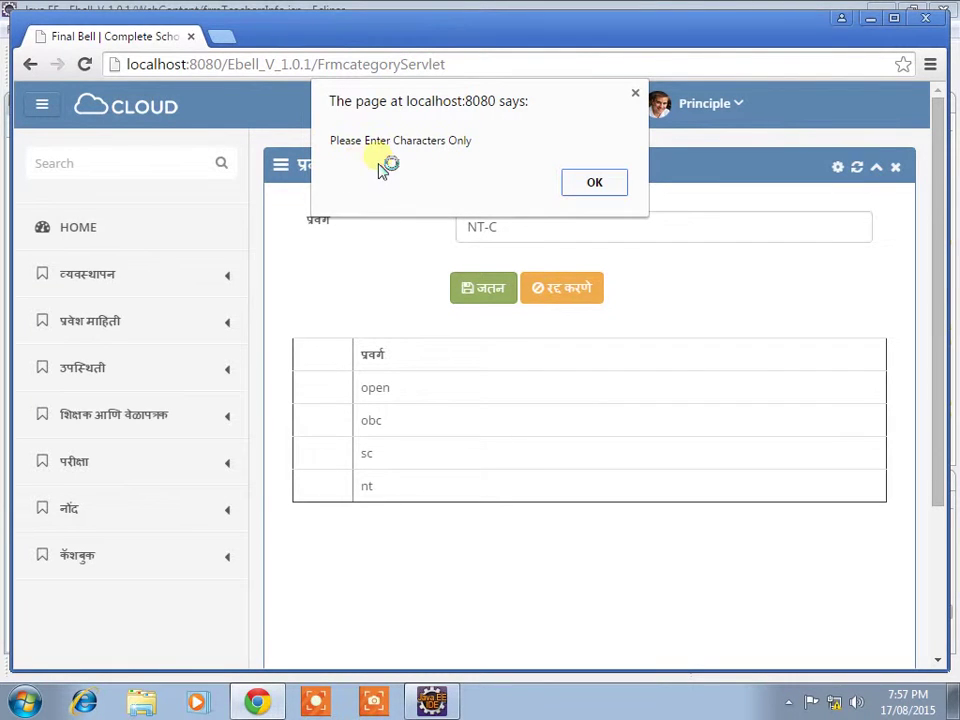
{"action": "left_click", "coordinate": [588, 183]}
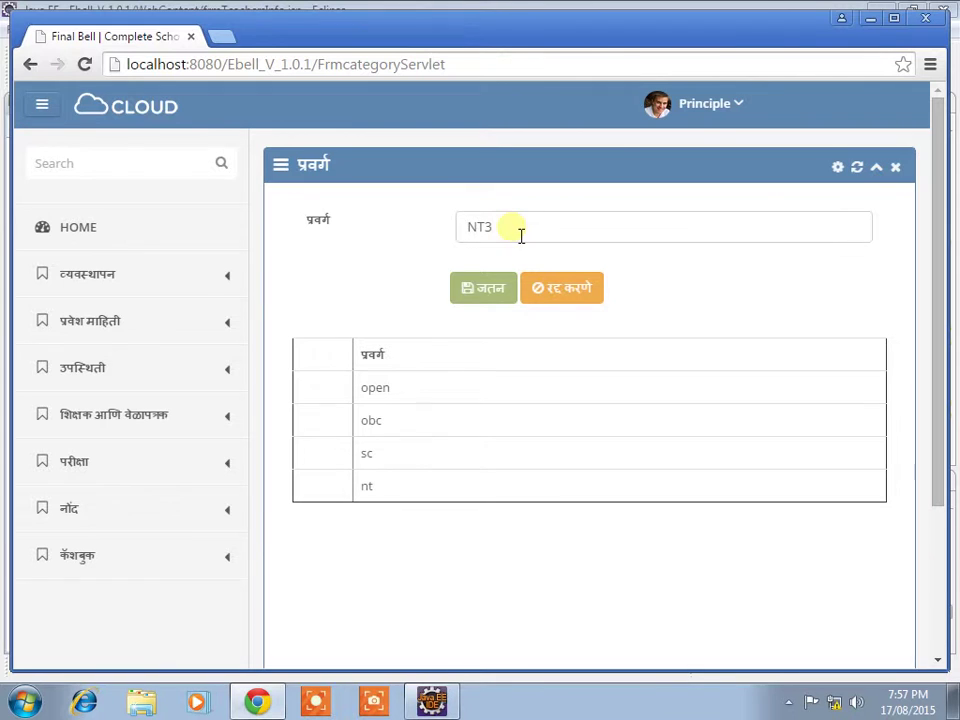
{"action": "left_click", "coordinate": [489, 290]}
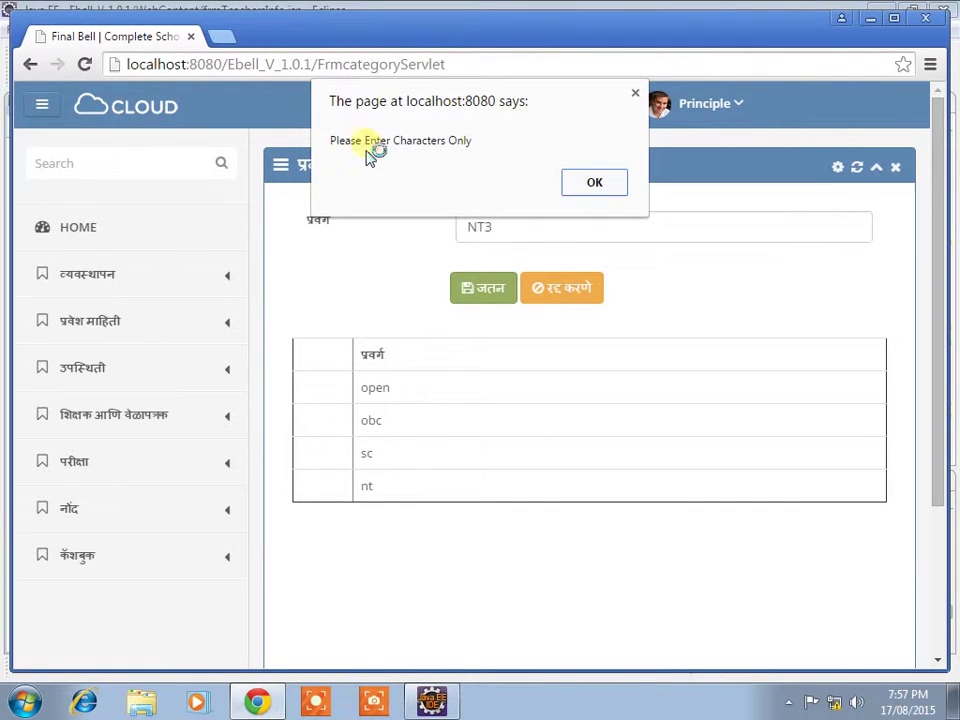
{"action": "left_click", "coordinate": [594, 185]}
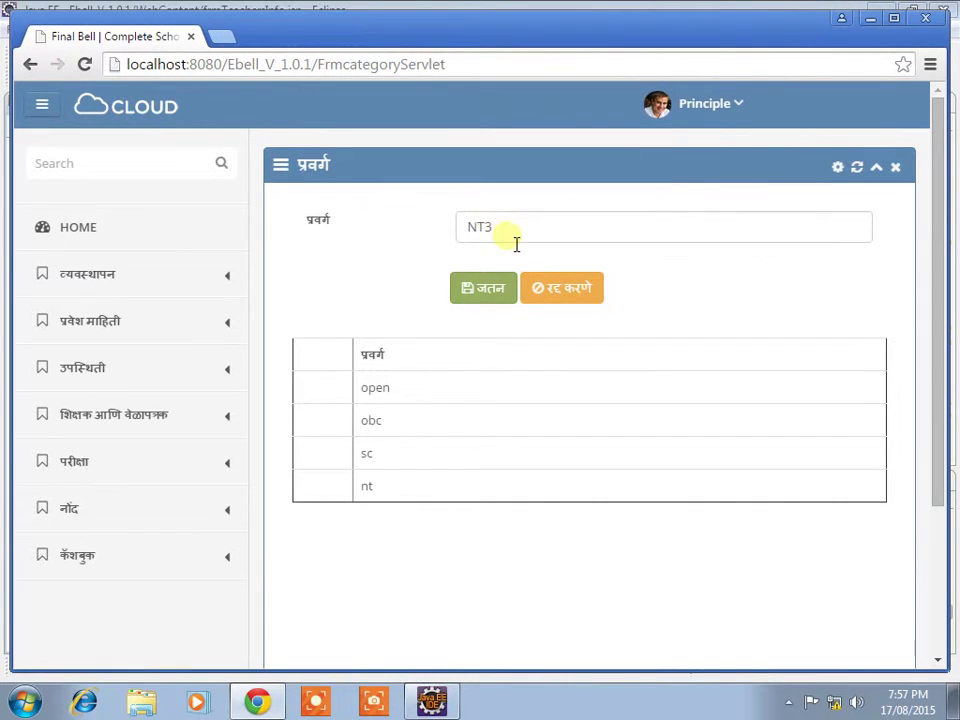
{"action": "key", "text": "BackSpace"}
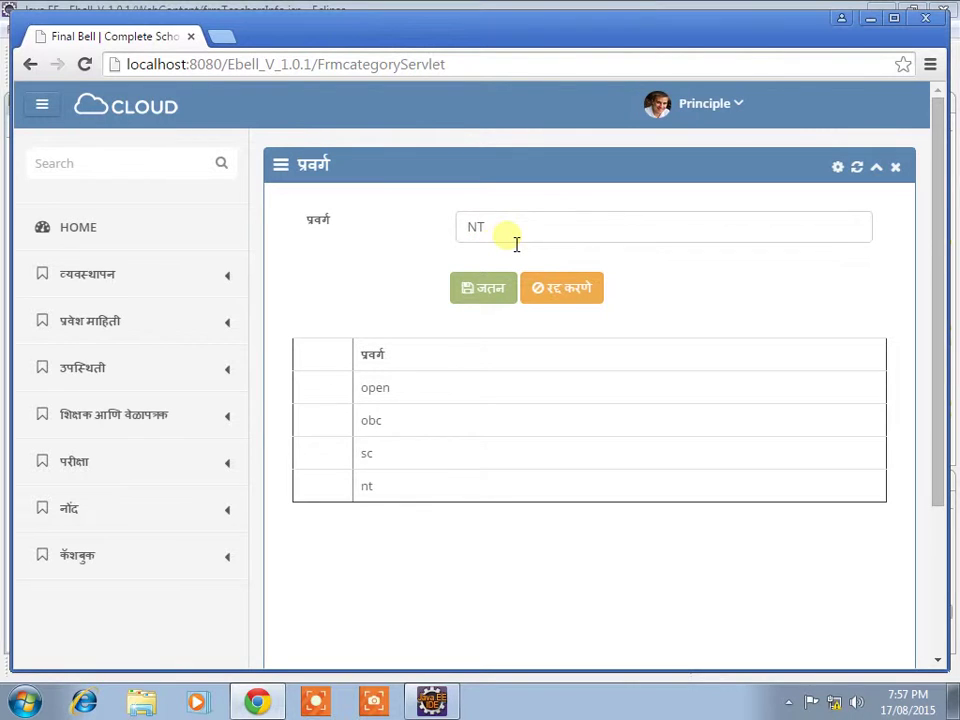
{"action": "left_click", "coordinate": [473, 300]}
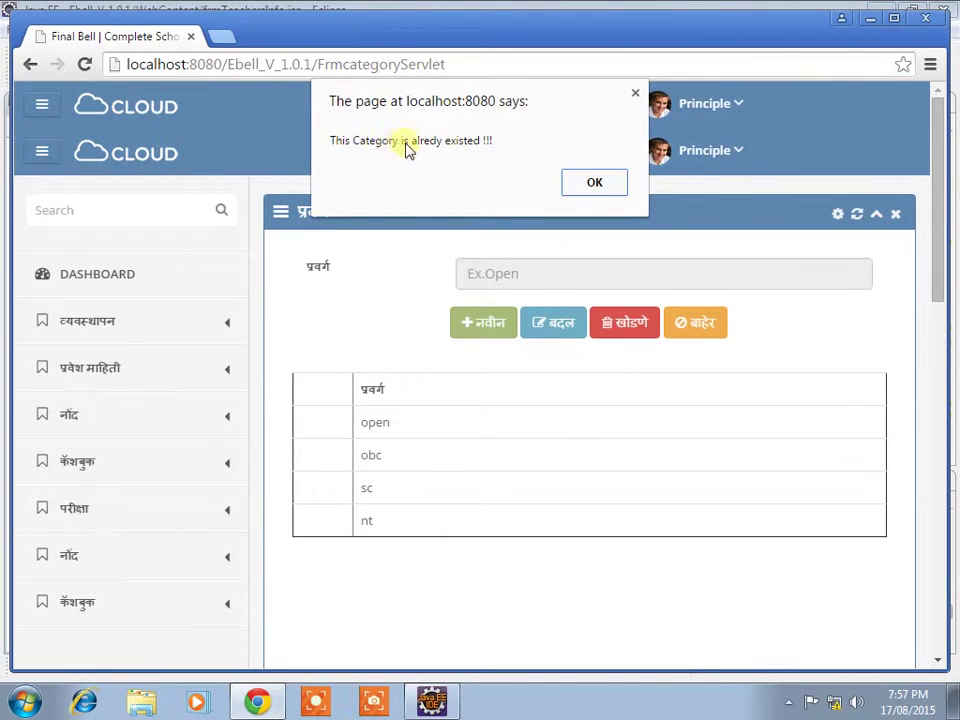
{"action": "left_click", "coordinate": [594, 186]}
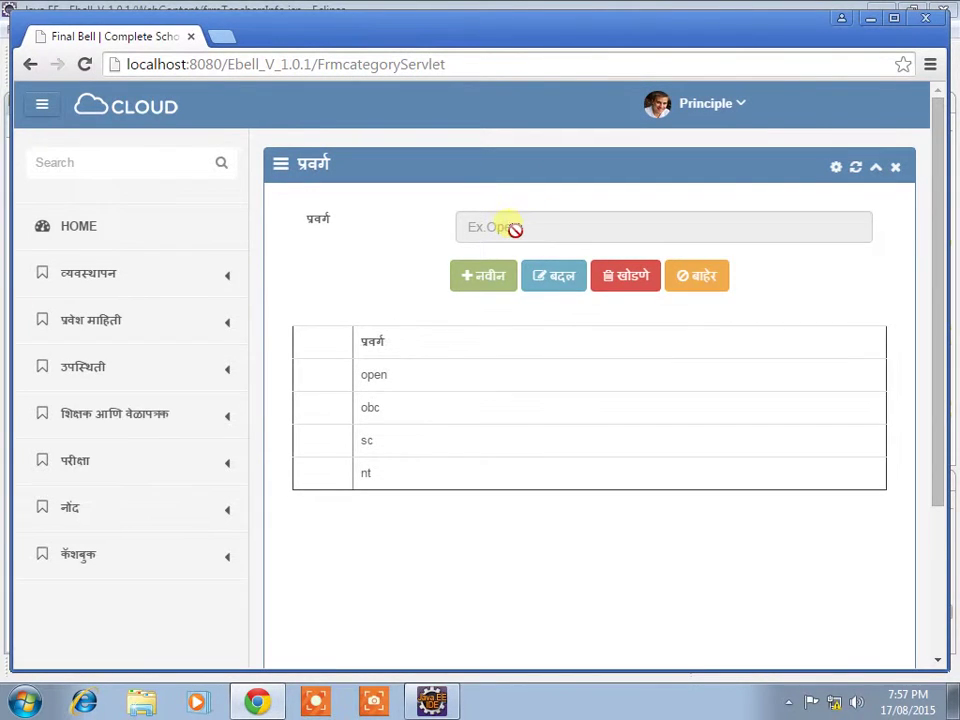
Step: Add the new category Vj, save it, and return home
{"action": "left_click", "coordinate": [490, 277]}
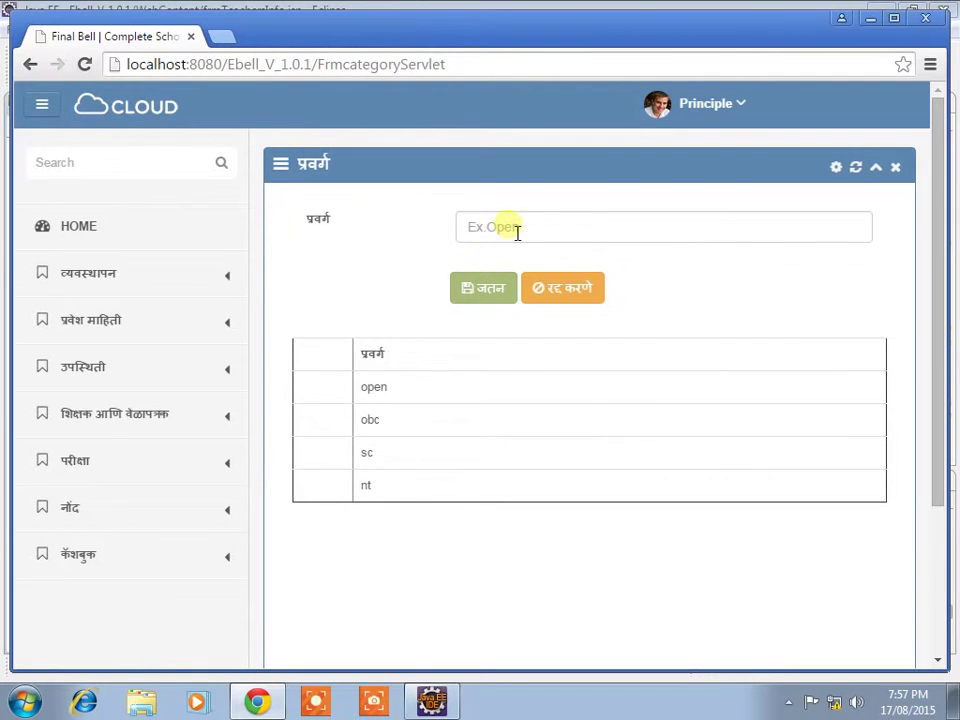
{"action": "type", "text": "Vj"}
{"action": "left_click", "coordinate": [503, 303]}
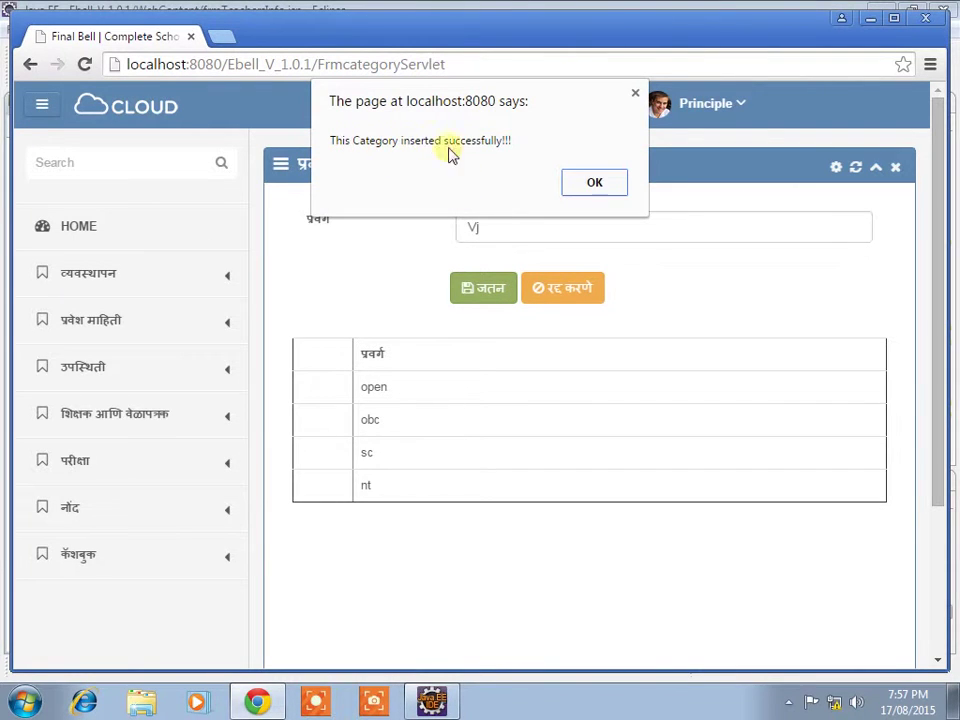
{"action": "left_click", "coordinate": [593, 182]}
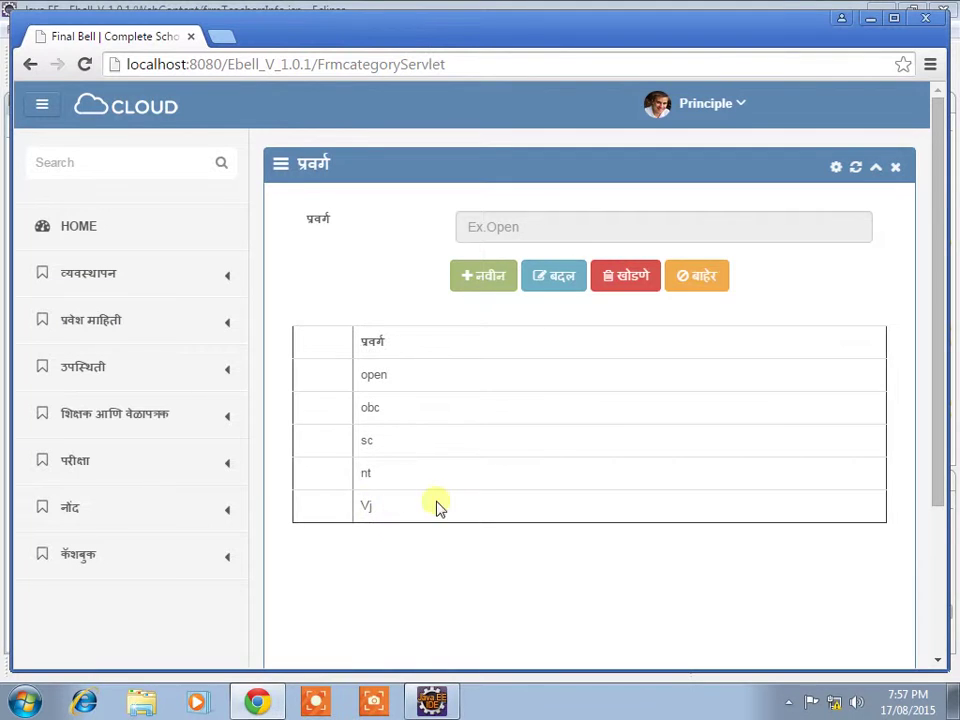
{"action": "left_click", "coordinate": [684, 278]}
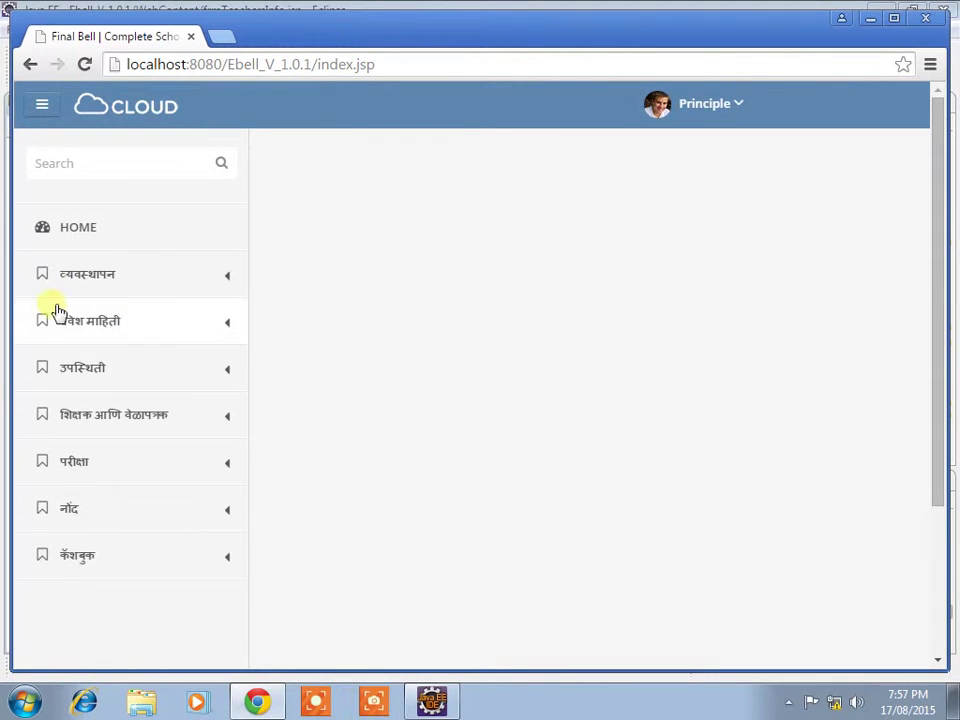
Step: Open the religion page and try saving 'Jain-', which is rejected as characters-only
{"action": "left_click", "coordinate": [99, 287]}
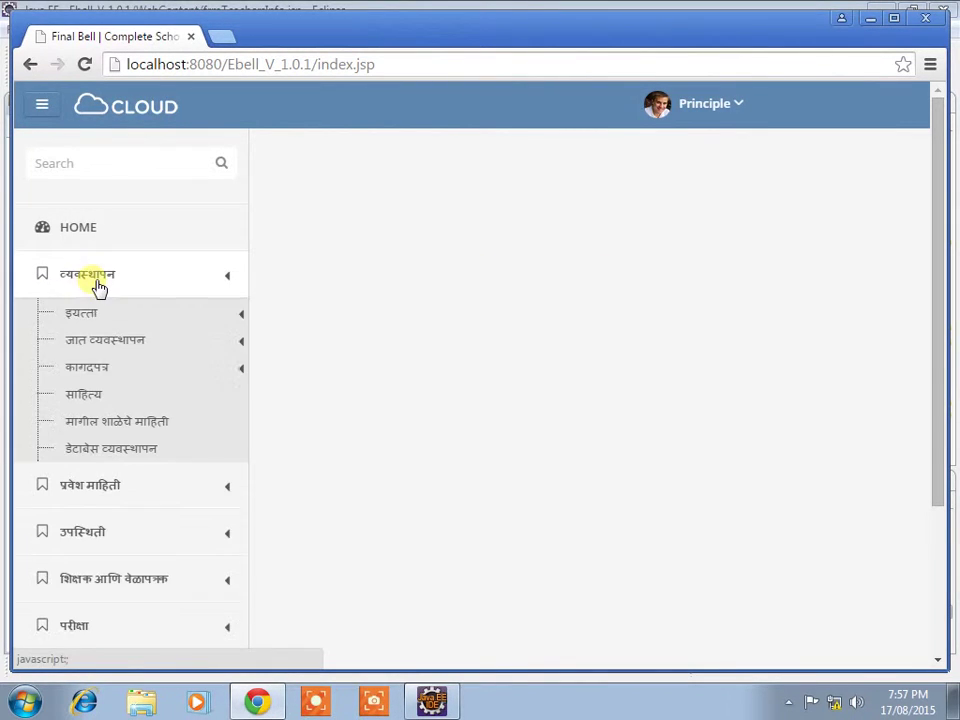
{"action": "left_click", "coordinate": [117, 345]}
{"action": "left_click", "coordinate": [118, 397]}
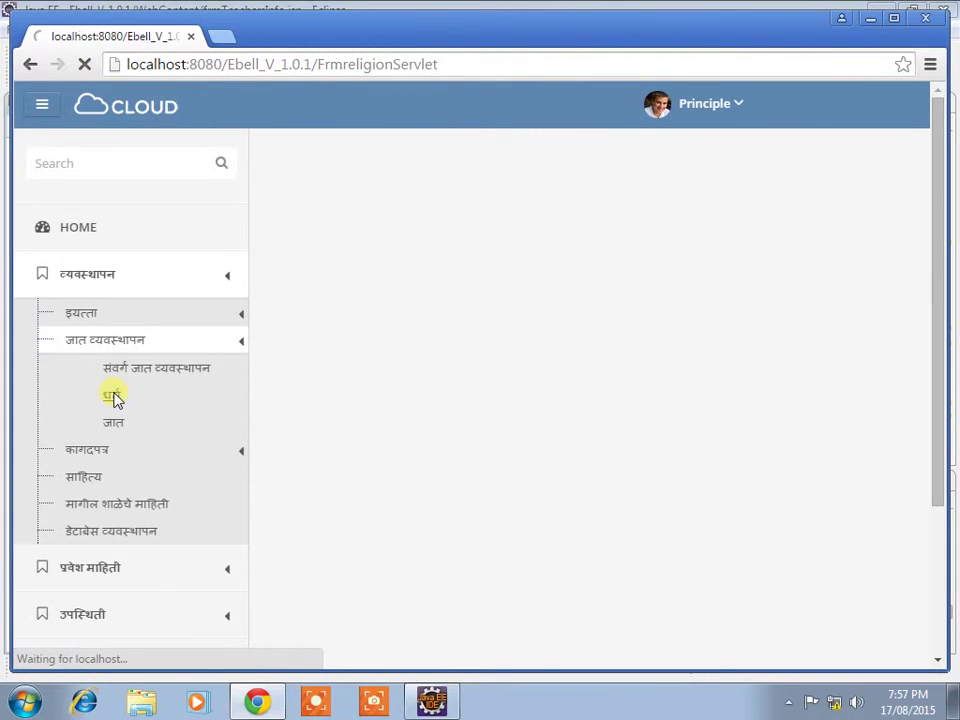
{"action": "left_click", "coordinate": [543, 285]}
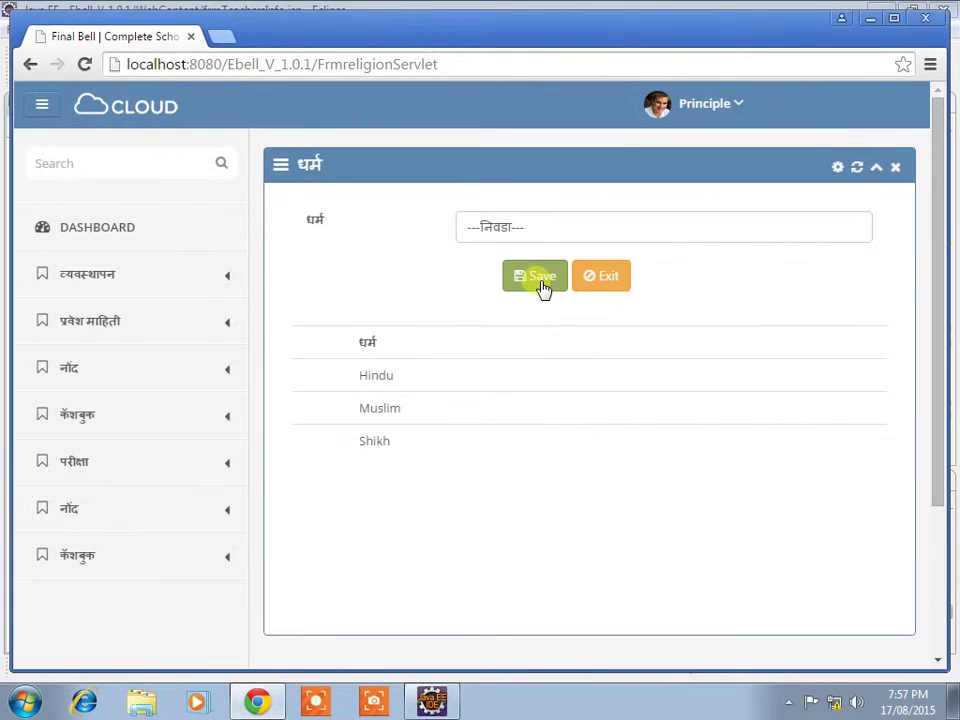
{"action": "left_click", "coordinate": [524, 229]}
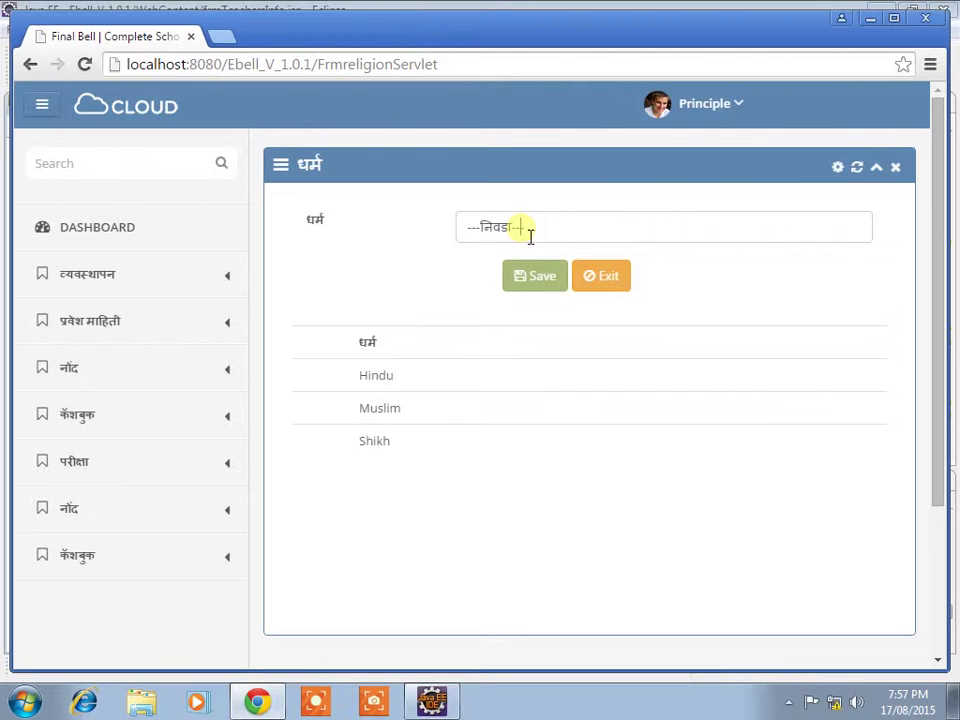
{"action": "type", "text": "Jain-"}
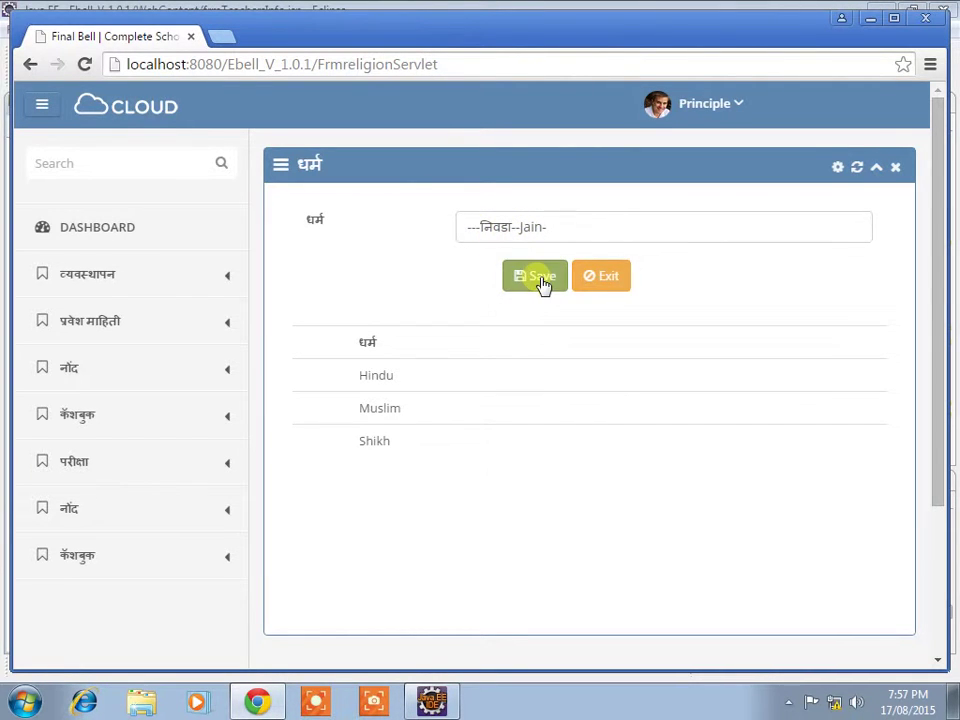
{"action": "left_click", "coordinate": [541, 278]}
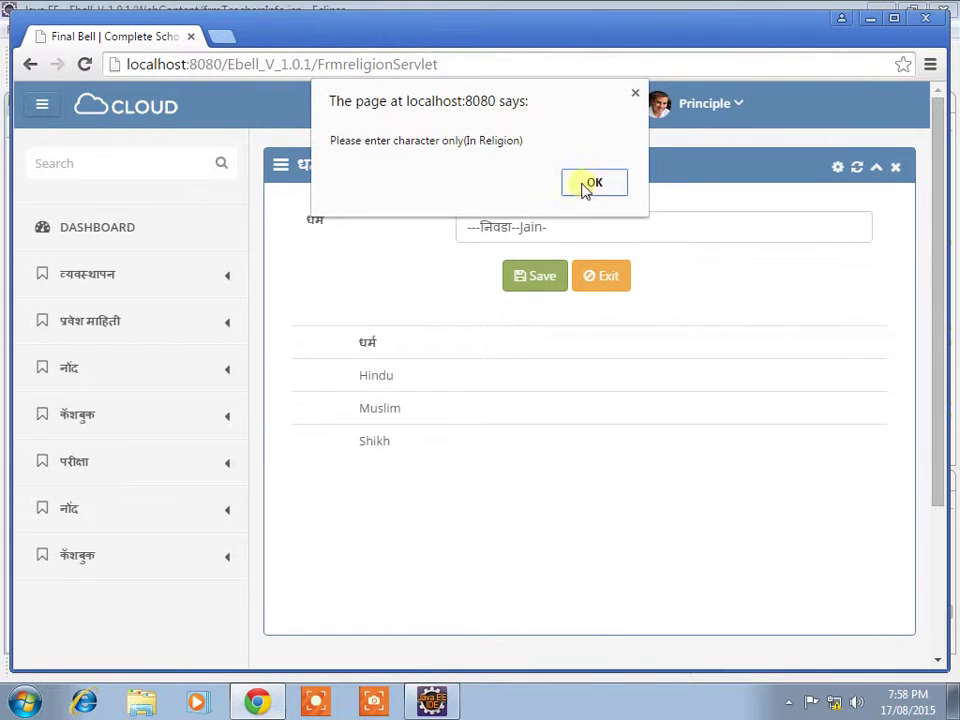
{"action": "left_click", "coordinate": [594, 182]}
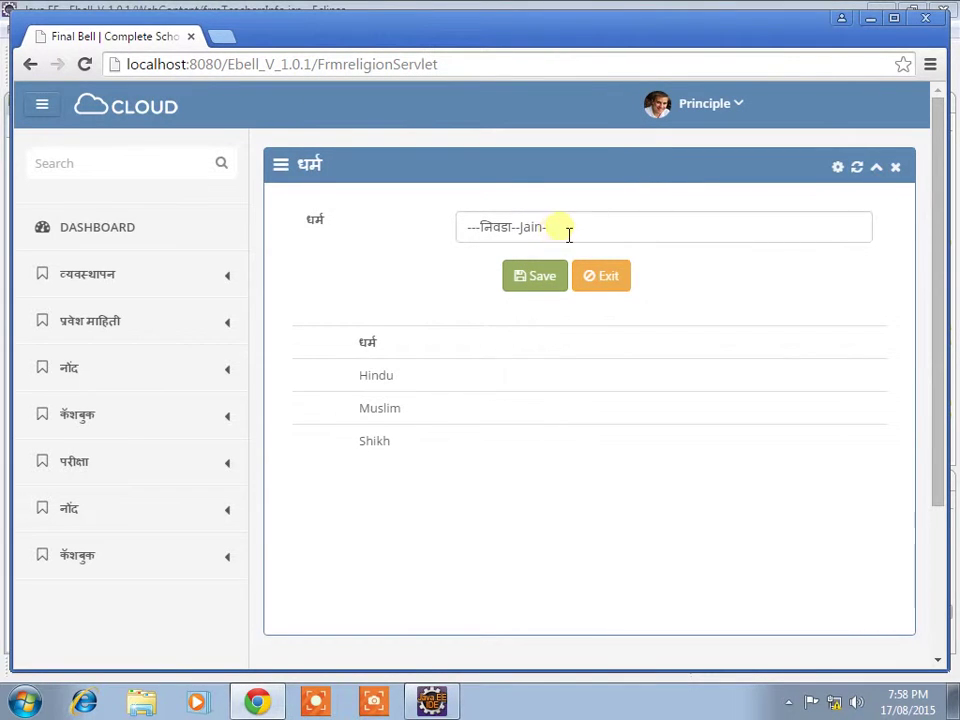
Step: Replace the entry with religion Shik, save it, and return home
{"action": "left_click", "coordinate": [567, 234]}
{"action": "key", "text": "BackSpace"}
{"action": "key", "text": "BackSpace"}
{"action": "key", "text": "BackSpace"}
{"action": "key", "text": "BackSpace"}
{"action": "key", "text": "BackSpace"}
{"action": "key", "text": "BackSpace"}
{"action": "key", "text": "BackSpace"}
{"action": "key", "text": "BackSpace"}
{"action": "key", "text": "BackSpace"}
{"action": "key", "text": "BackSpace"}
{"action": "key", "text": "BackSpace"}
{"action": "key", "text": "BackSpace"}
{"action": "key", "text": "BackSpace"}
{"action": "key", "text": "BackSpace"}
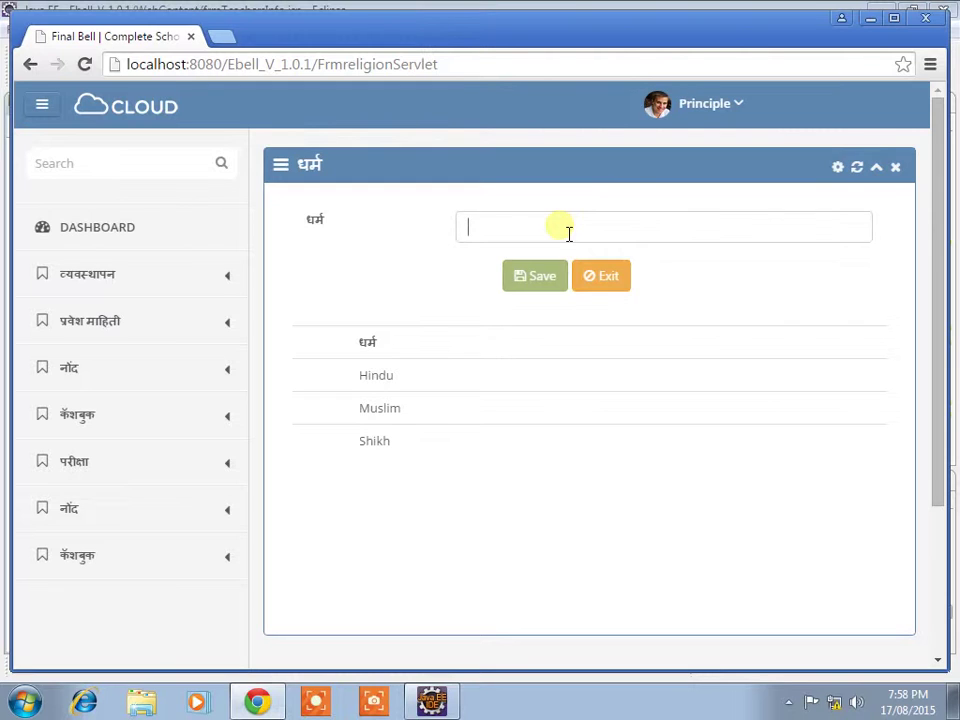
{"action": "type", "text": "D"}
{"action": "key", "text": "BackSpace"}
{"action": "type", "text": "Shik"}
{"action": "left_click", "coordinate": [536, 281]}
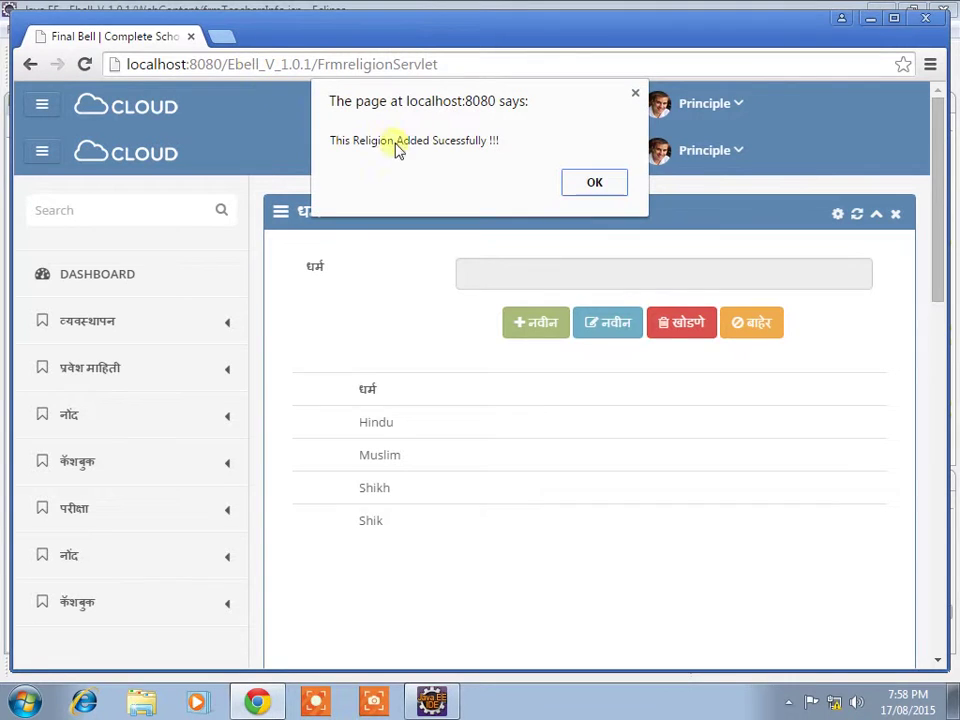
{"action": "left_click", "coordinate": [591, 182]}
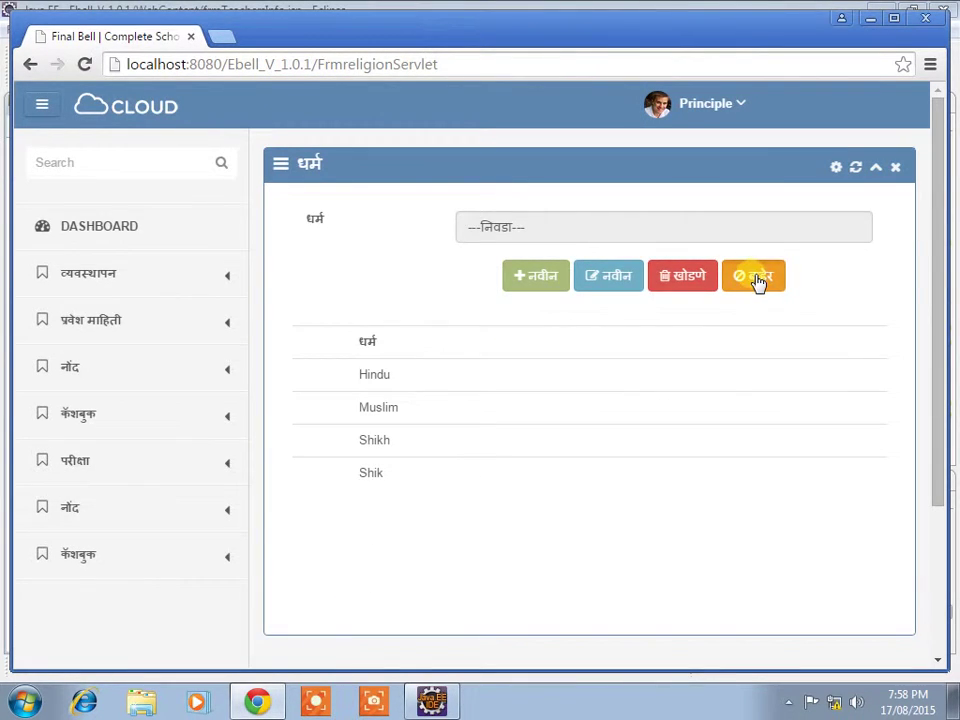
{"action": "left_click", "coordinate": [757, 279]}
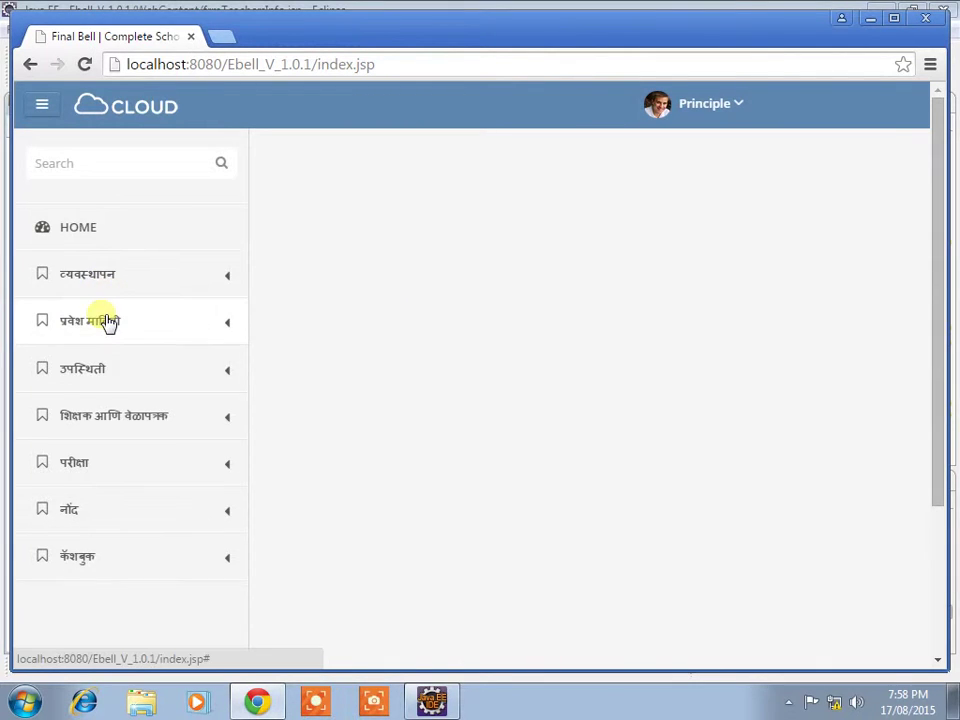
Step: Open the caste entry page under व्यवस्थापन > जात व्यवस्थापन
{"action": "left_click", "coordinate": [108, 322]}
{"action": "scroll", "coordinate": [103, 368], "scroll_direction": "down", "scroll_amount": 1}
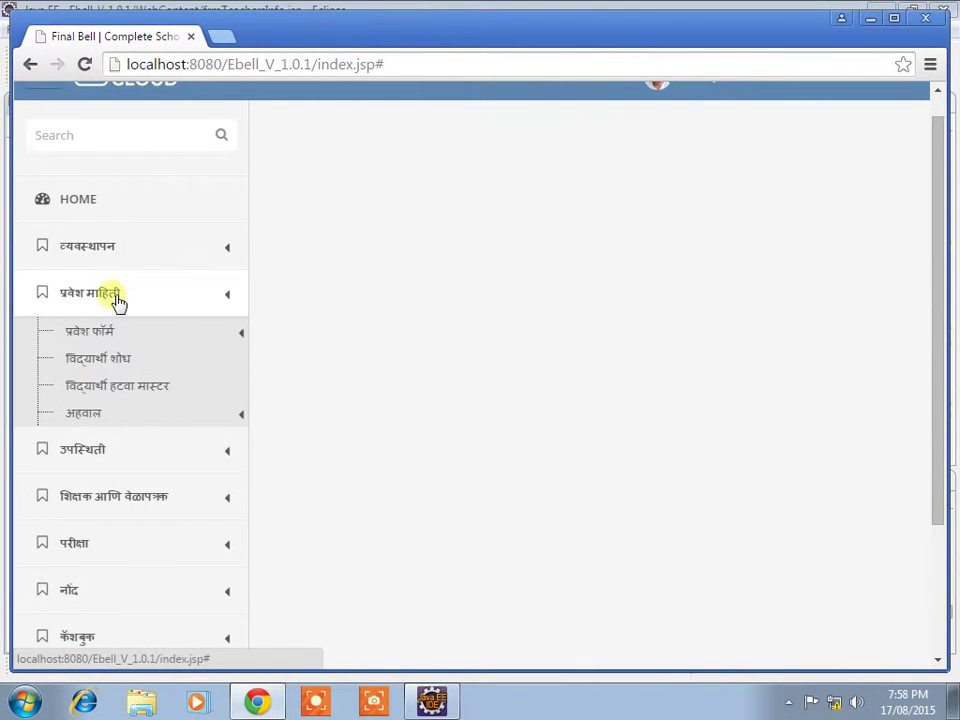
{"action": "left_click", "coordinate": [118, 253]}
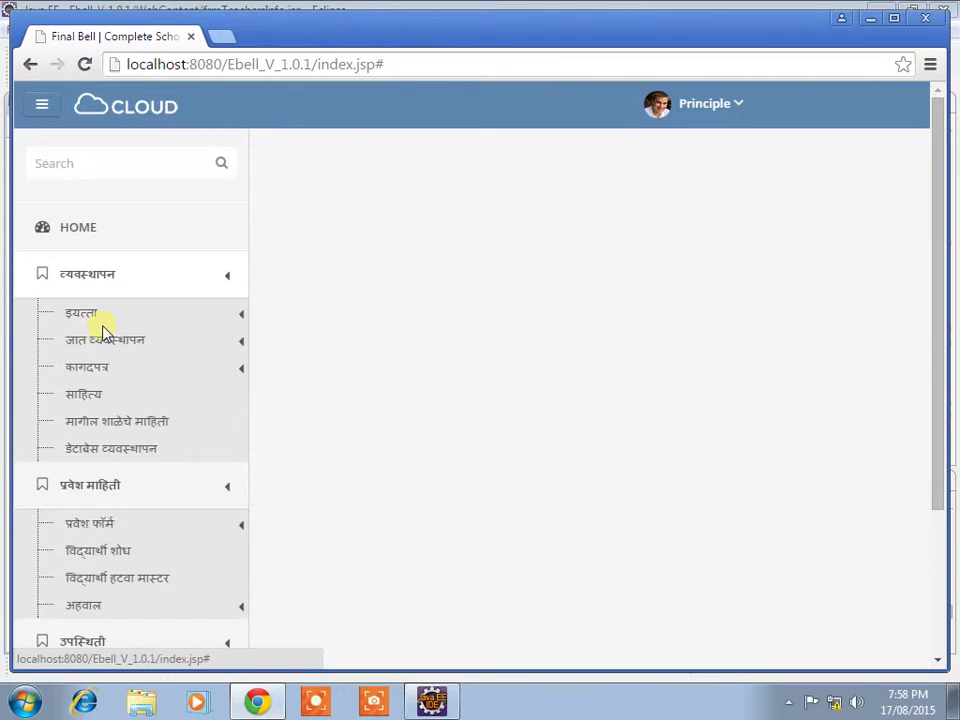
{"action": "left_click", "coordinate": [80, 342]}
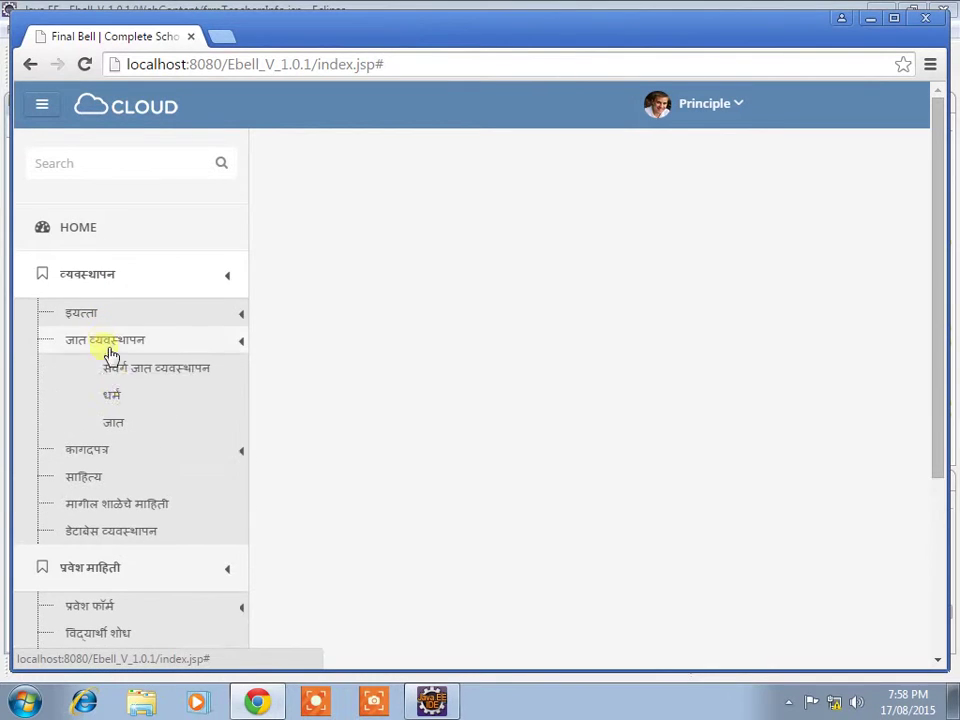
{"action": "left_click", "coordinate": [117, 425]}
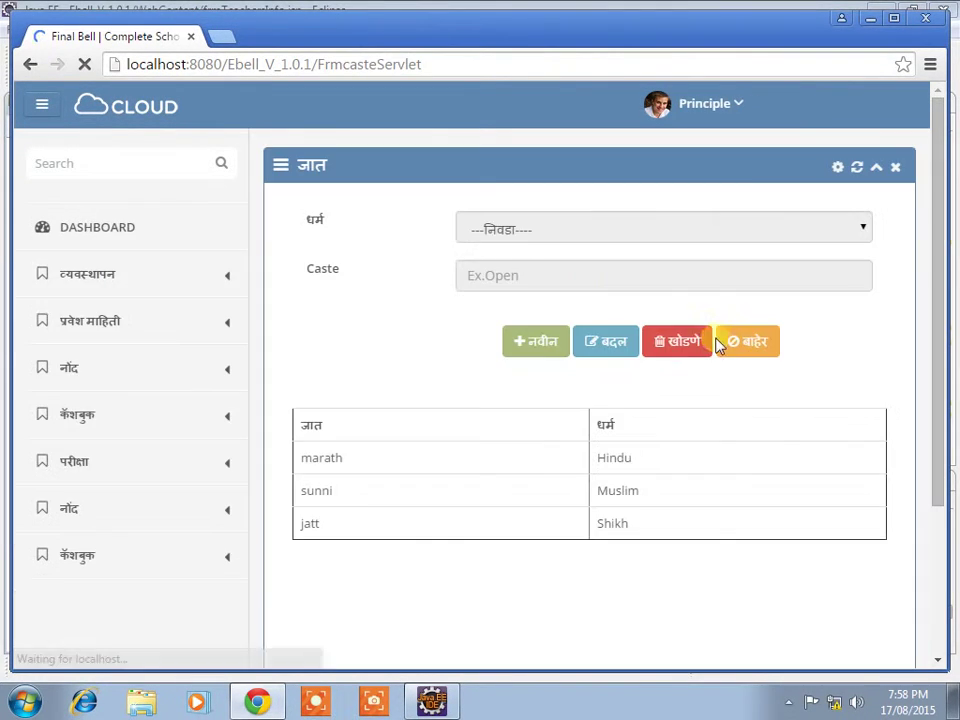
Step: Start a Hindu caste entry 'NtTc', rejected by the capitalisation check
{"action": "left_click", "coordinate": [532, 350]}
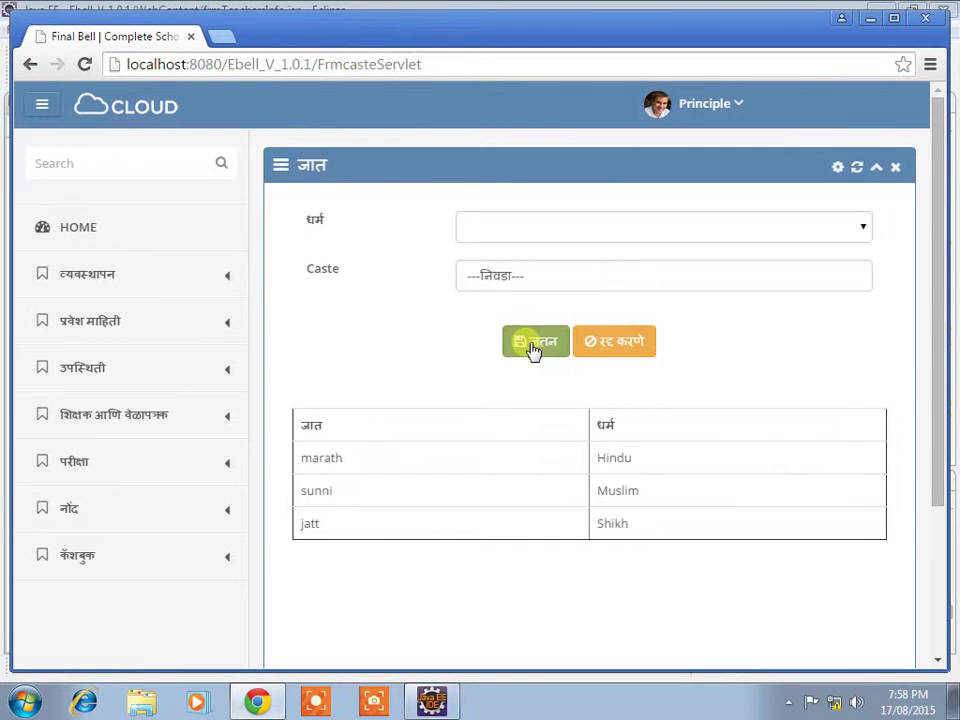
{"action": "left_click", "coordinate": [532, 231]}
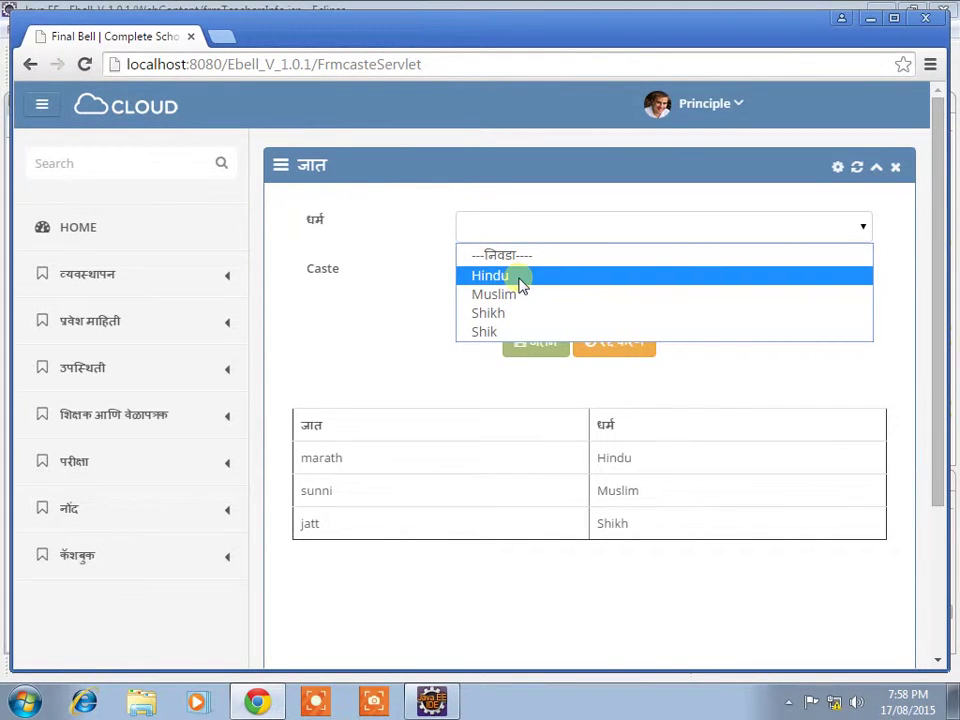
{"action": "left_click", "coordinate": [521, 281]}
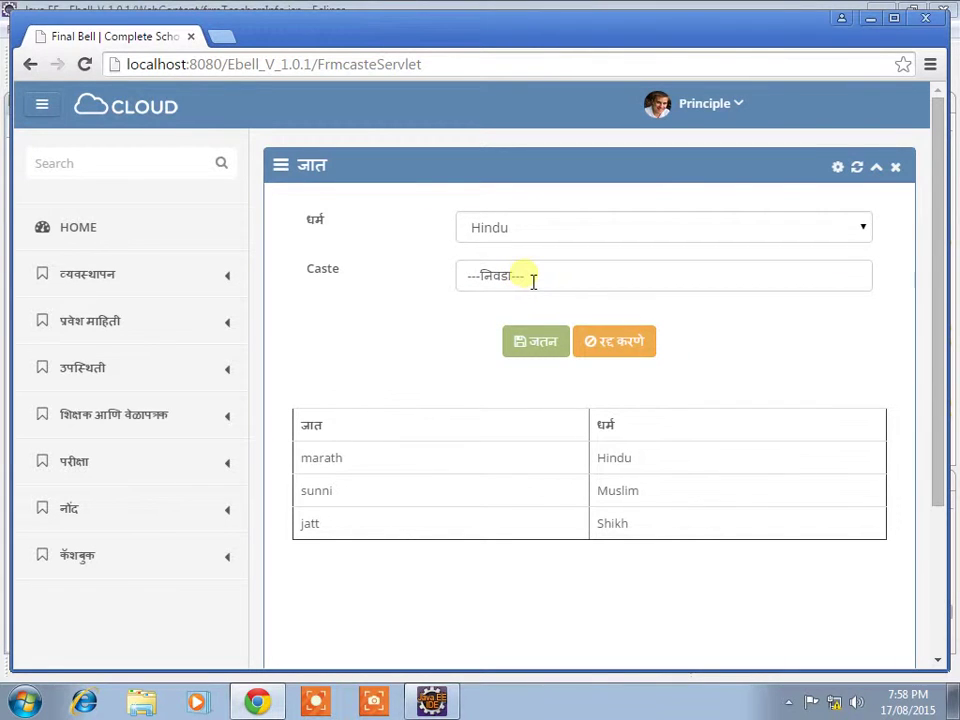
{"action": "key", "text": "BackSpace"}
{"action": "key", "text": "BackSpace"}
{"action": "key", "text": "BackSpace"}
{"action": "key", "text": "BackSpace"}
{"action": "key", "text": "BackSpace"}
{"action": "key", "text": "BackSpace"}
{"action": "key", "text": "BackSpace"}
{"action": "key", "text": "BackSpace"}
{"action": "key", "text": "BackSpace"}
{"action": "key", "text": "BackSpace"}
{"action": "type", "text": "Nt"}
{"action": "type", "text": "T"}
{"action": "type", "text": "c"}
{"action": "left_click", "coordinate": [551, 350]}
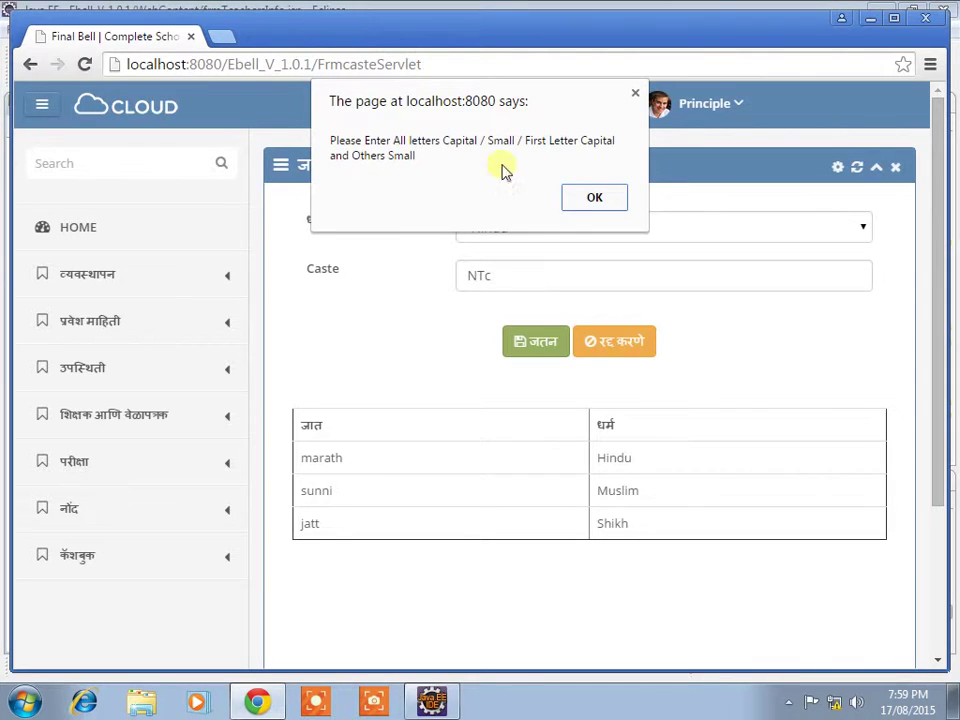
{"action": "left_click", "coordinate": [594, 198]}
Step: Save the corrected caste NT under Hindu and return home
{"action": "left_click", "coordinate": [495, 277]}
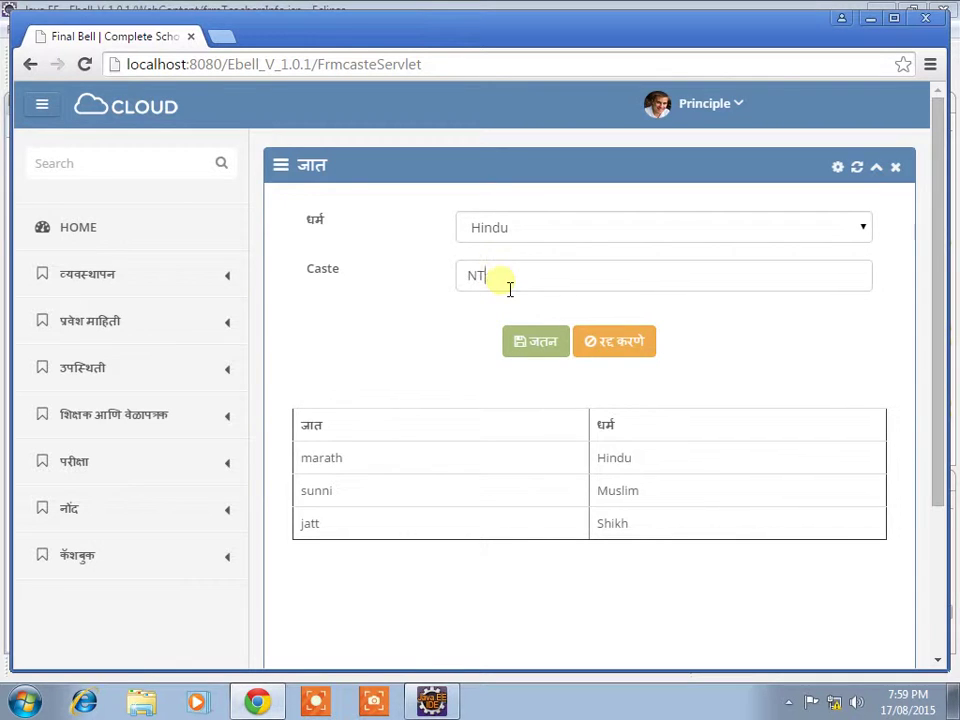
{"action": "left_click", "coordinate": [540, 342]}
{"action": "left_click", "coordinate": [593, 180]}
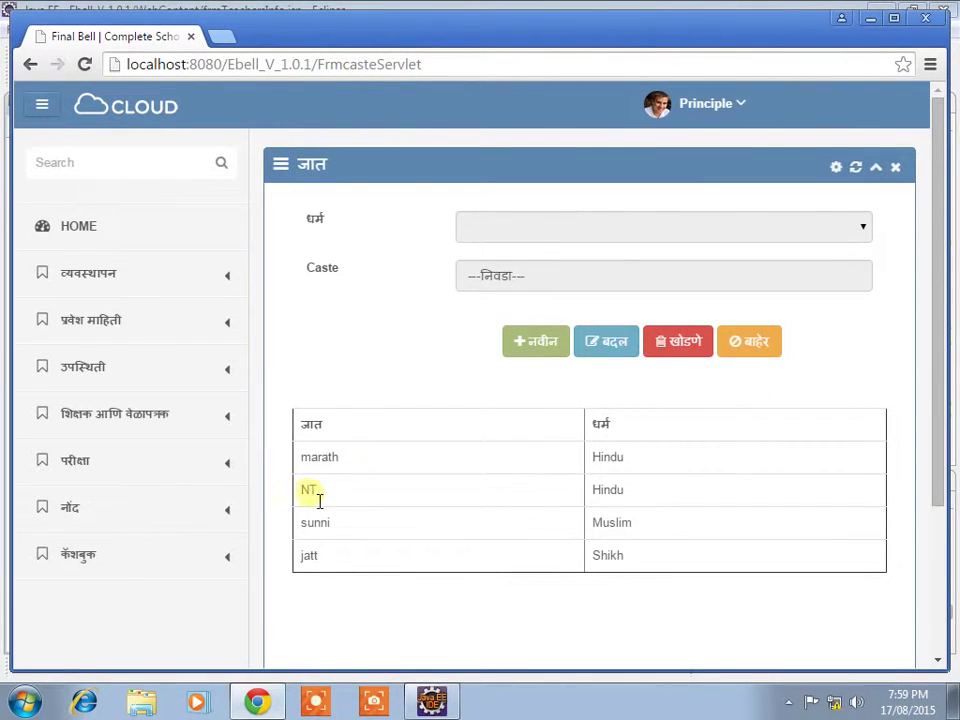
{"action": "left_click", "coordinate": [748, 345]}
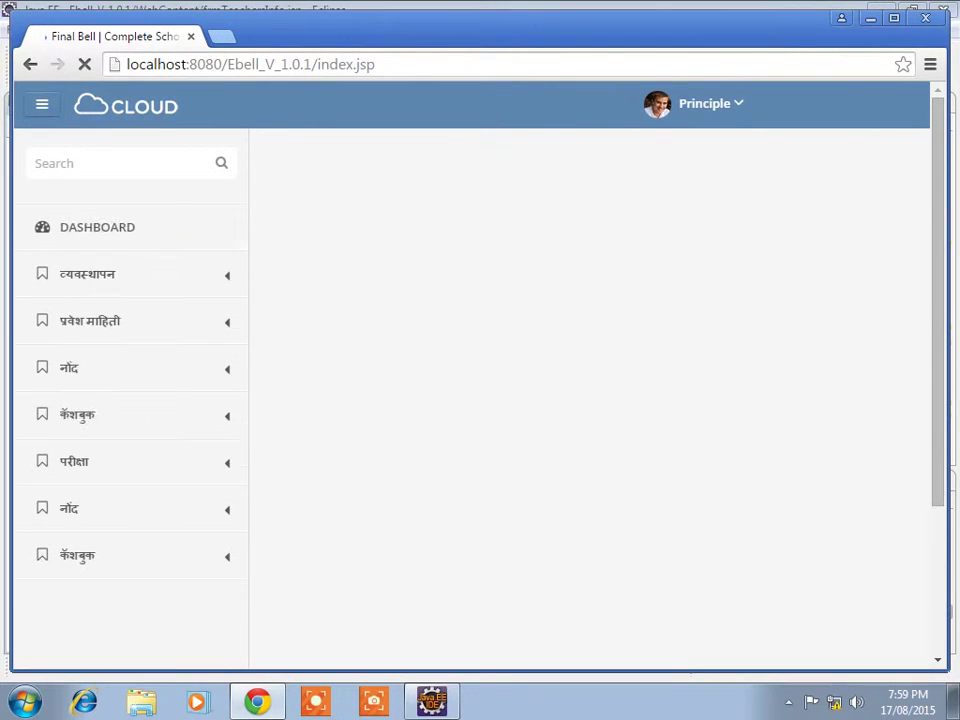
Step: Open the document information page under व्यवस्थापन > कागदपत्र
{"action": "left_click", "coordinate": [79, 279]}
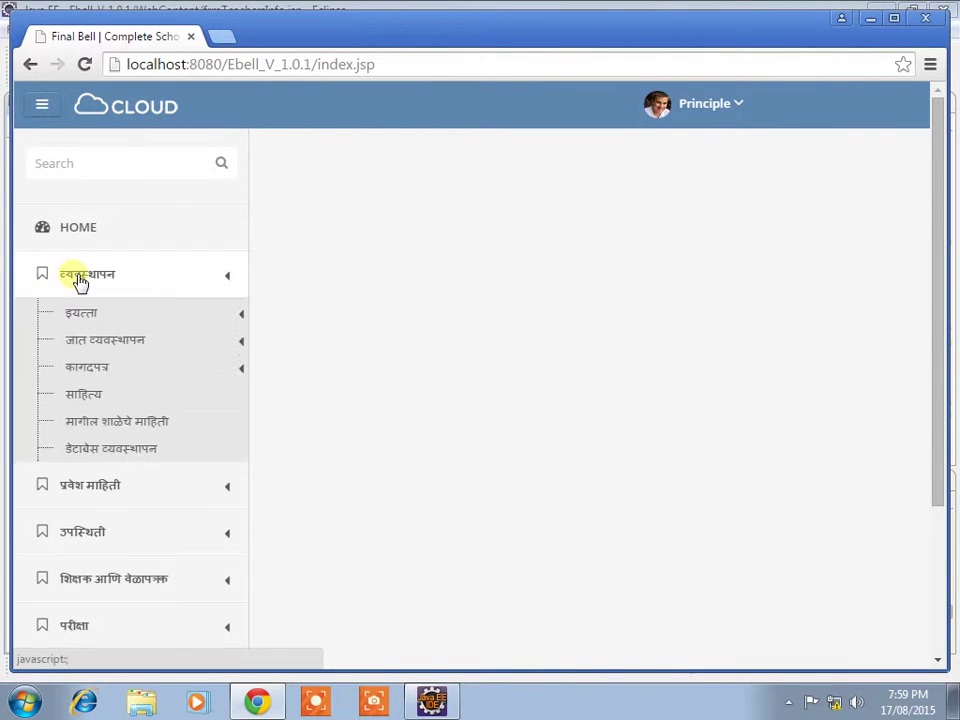
{"action": "left_click", "coordinate": [95, 370]}
{"action": "left_click", "coordinate": [120, 396]}
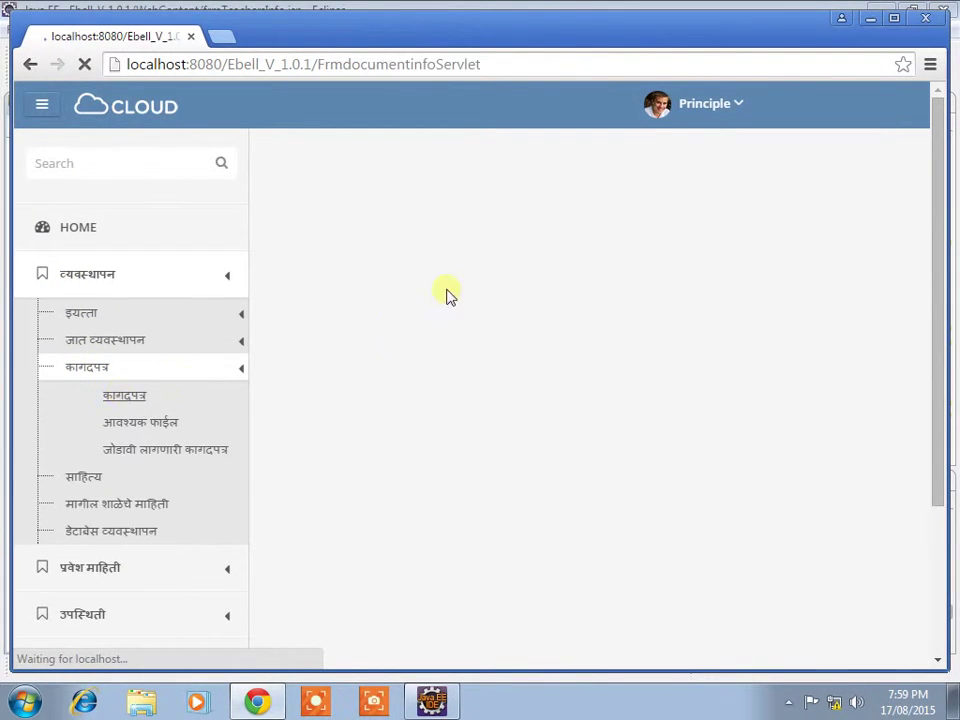
Step: Replace the default name with 'Aadhar Card', save it, and return home
{"action": "left_click", "coordinate": [538, 284]}
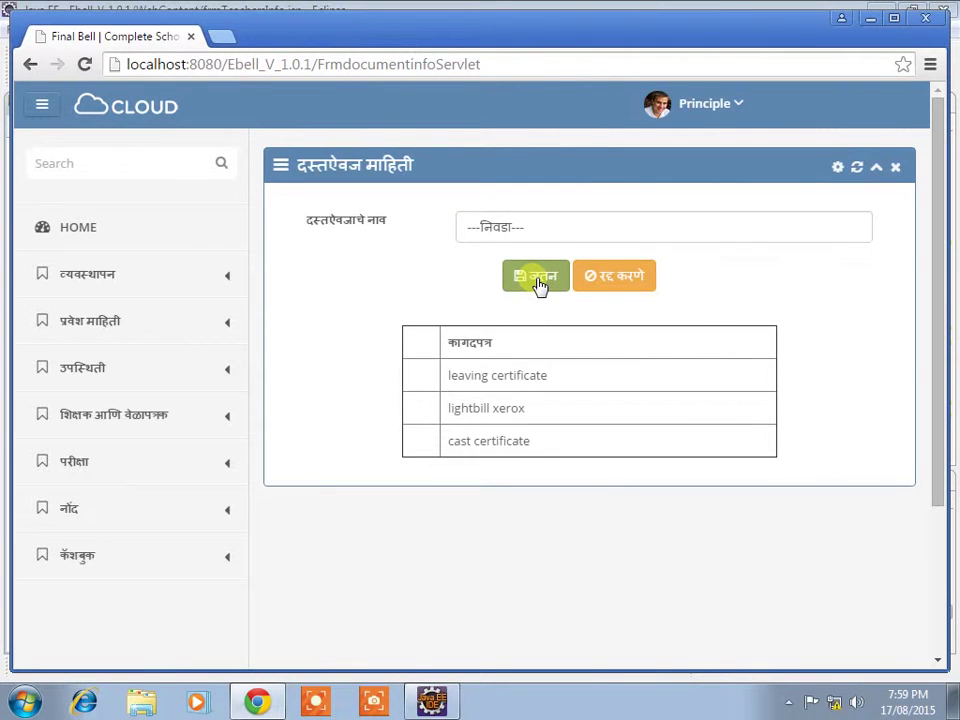
{"action": "left_click", "coordinate": [551, 236]}
{"action": "key", "text": "ctrl+a"}
{"action": "key", "text": "BackSpace"}
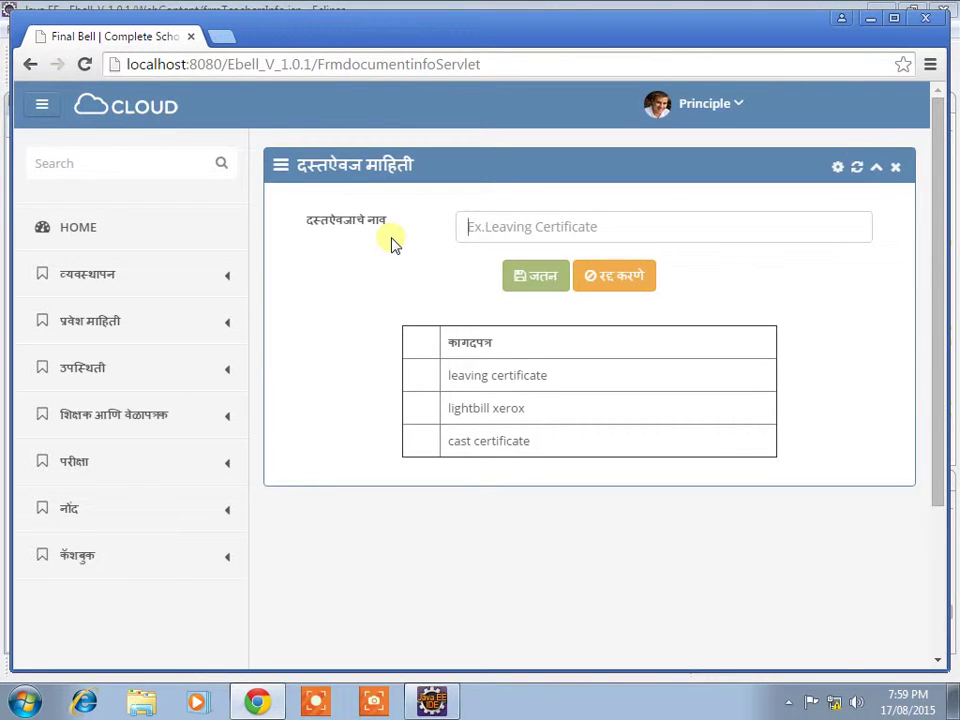
{"action": "type", "text": "A"}
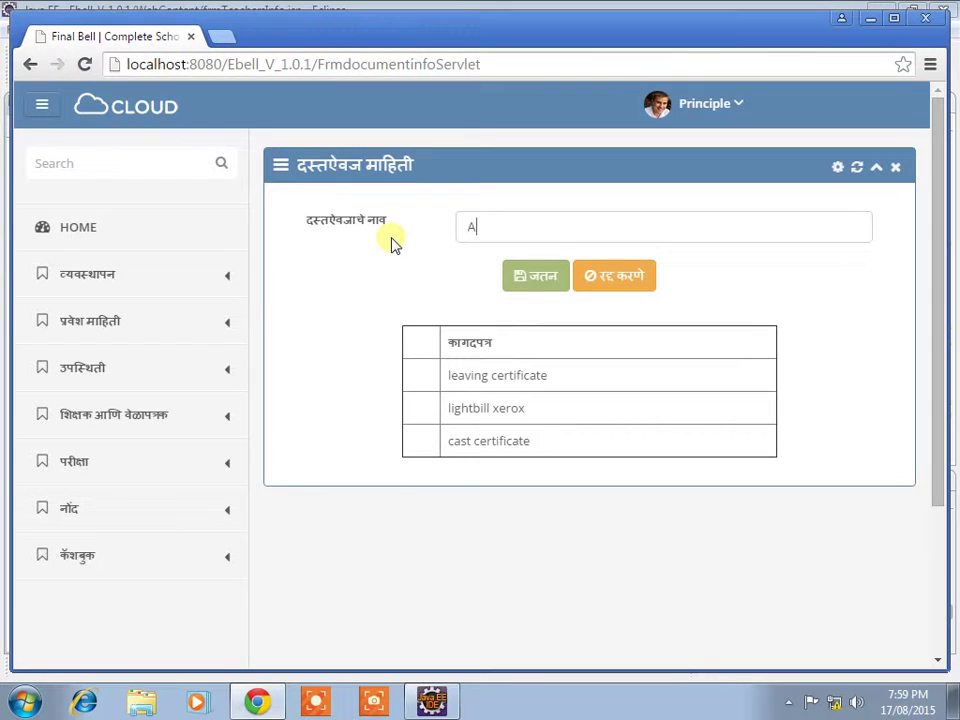
{"action": "type", "text": "adhar Card"}
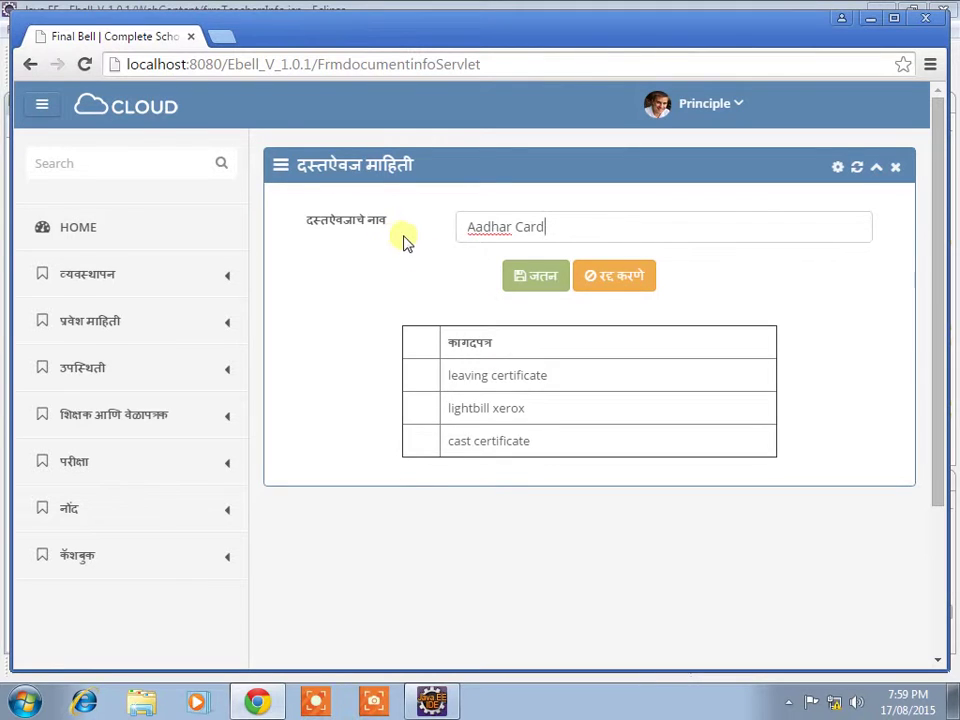
{"action": "left_click", "coordinate": [551, 279]}
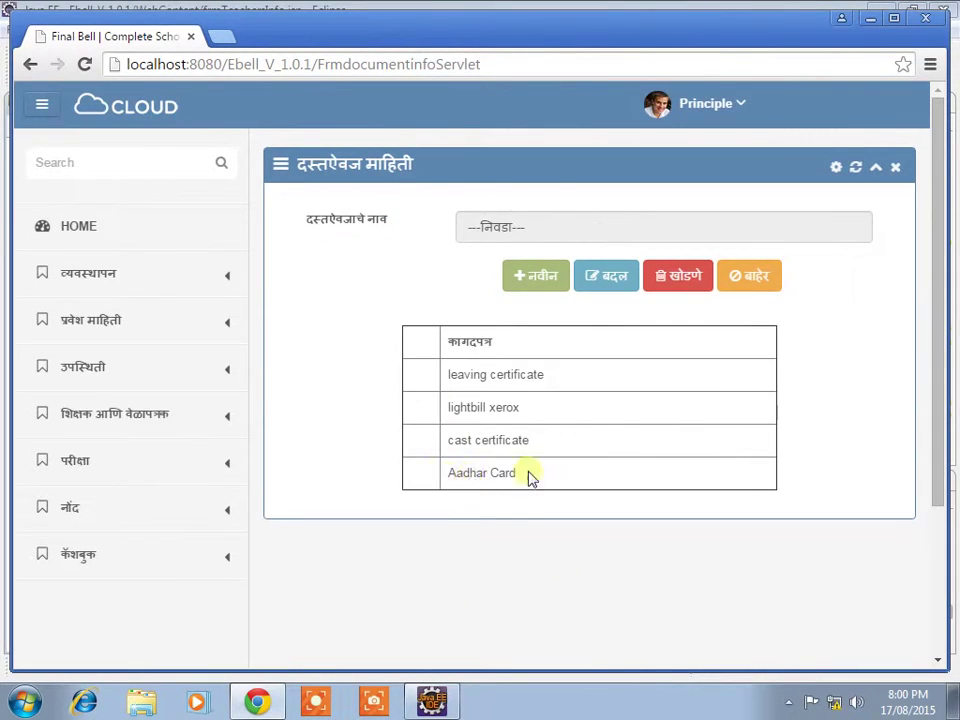
{"action": "left_click", "coordinate": [754, 276]}
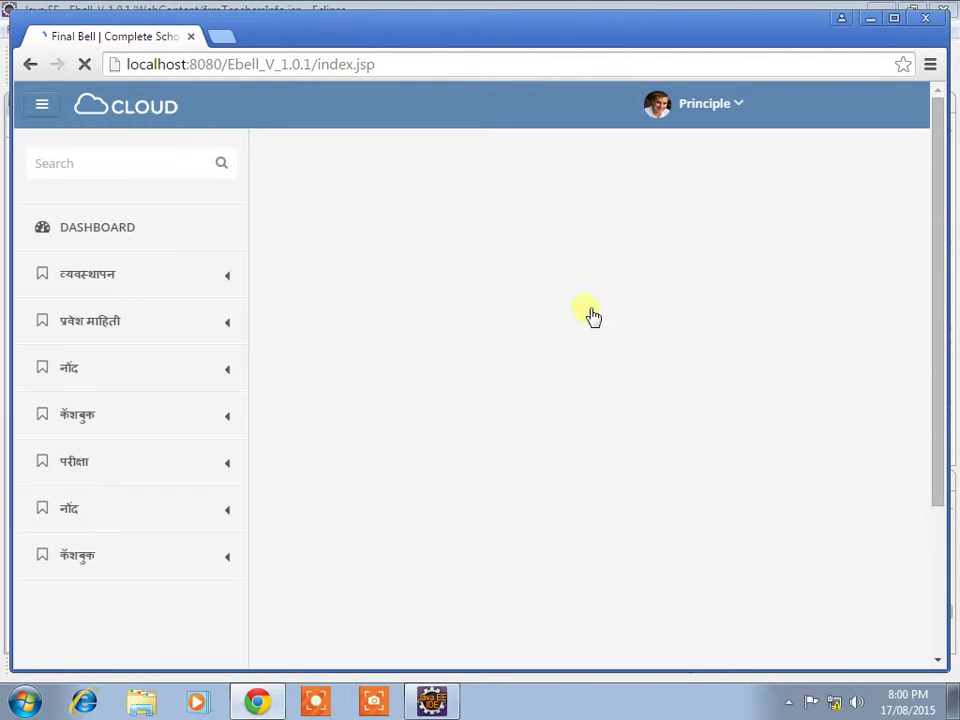
{"action": "left_click", "coordinate": [114, 286]}
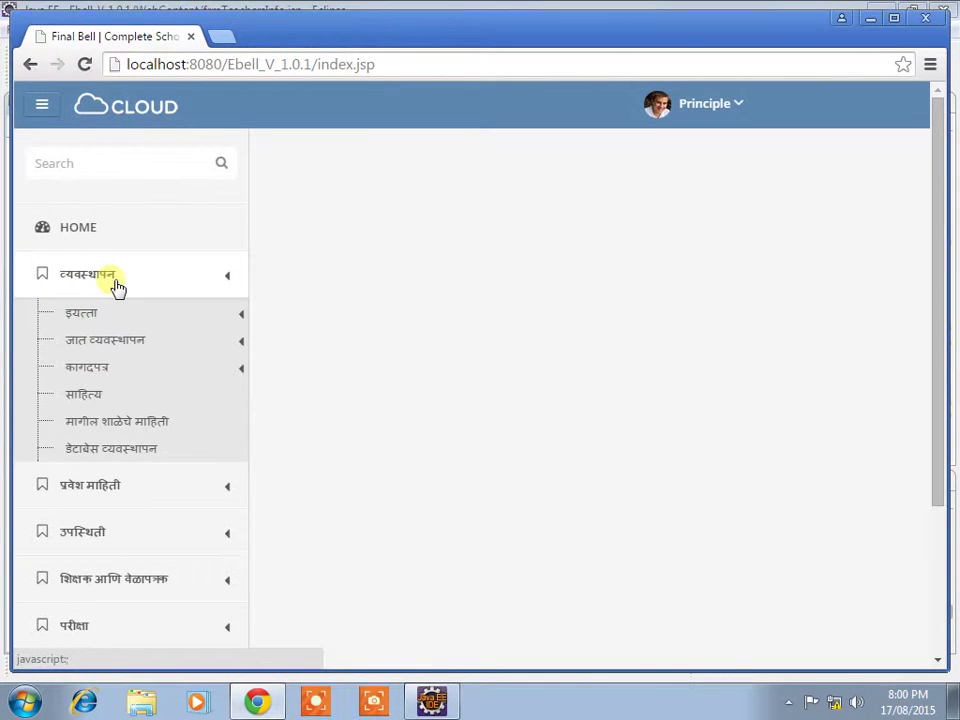
Step: Add file name 'Attendance Muster' on the required files page, save, and exit
{"action": "left_click", "coordinate": [97, 369]}
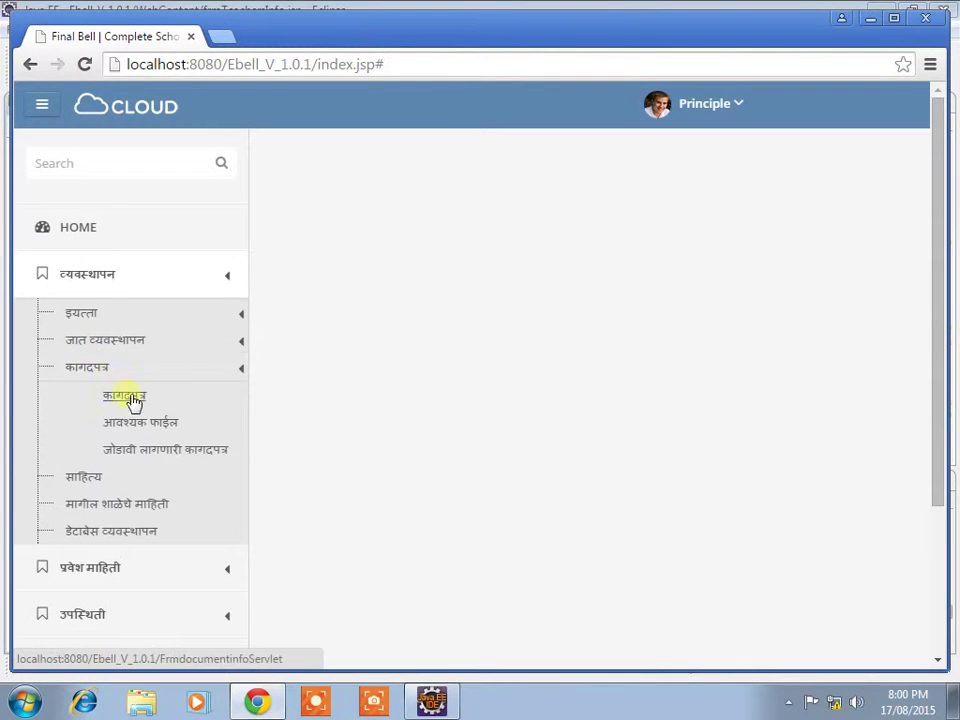
{"action": "left_click", "coordinate": [140, 424]}
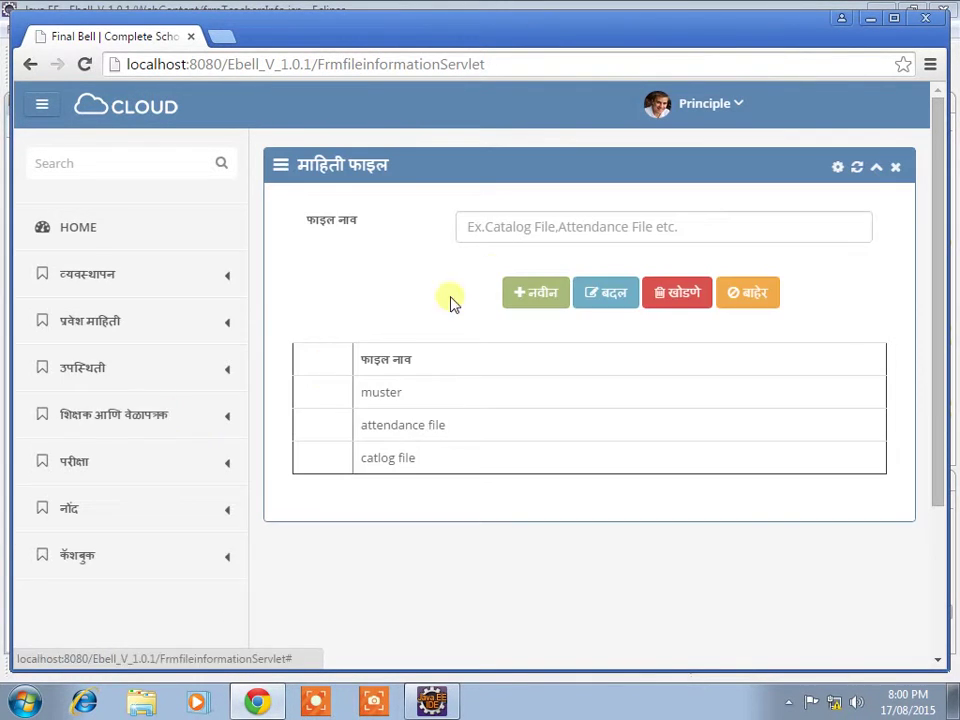
{"action": "left_click", "coordinate": [548, 296]}
{"action": "left_click", "coordinate": [670, 230]}
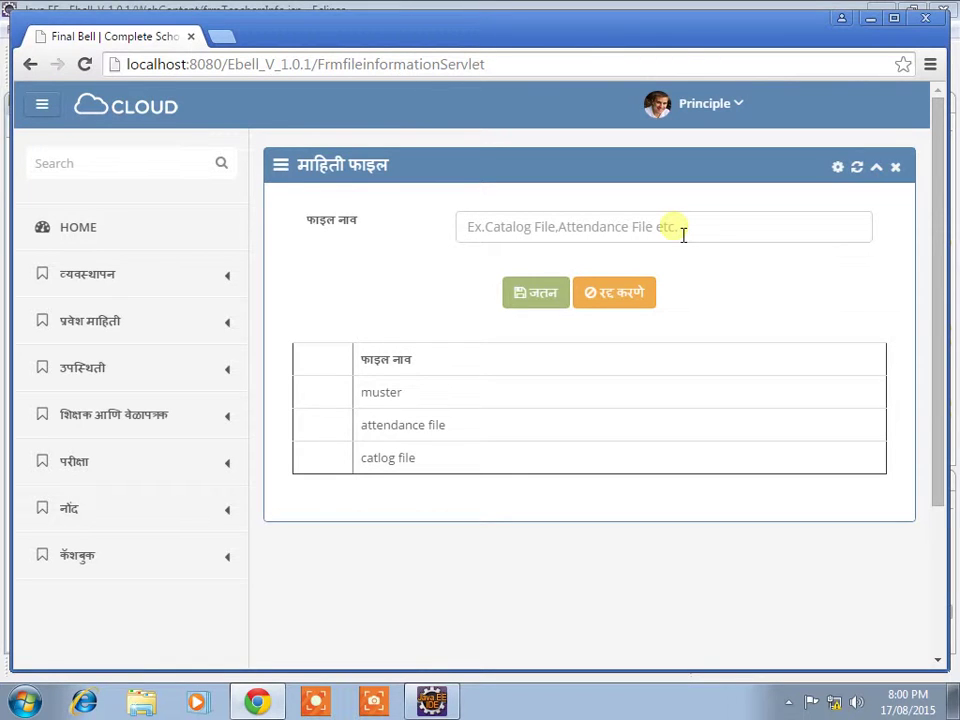
{"action": "type", "text": "A"}
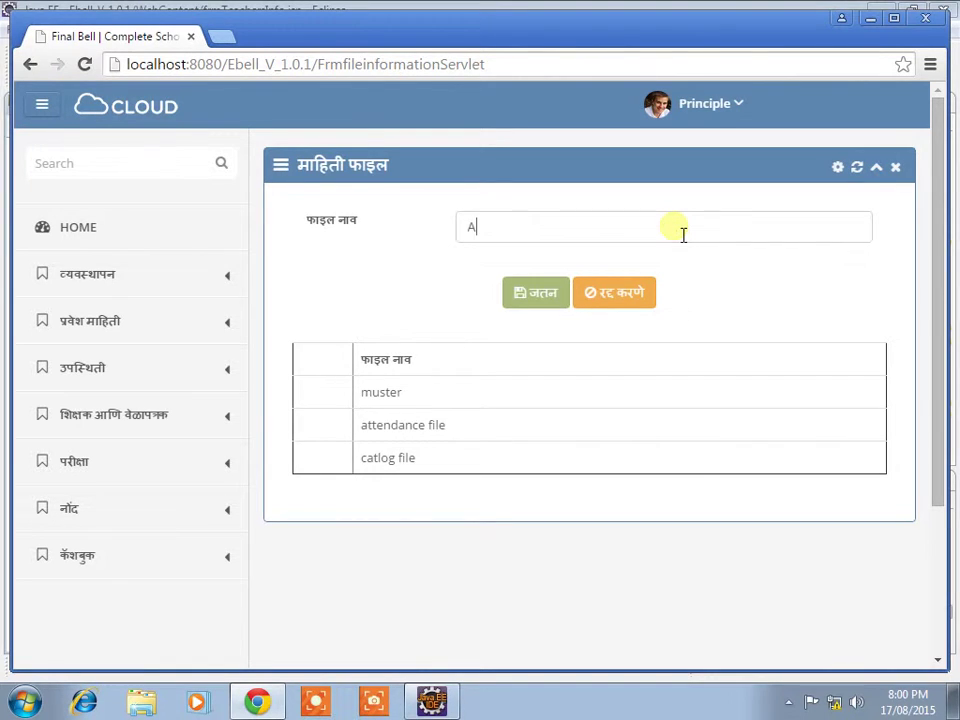
{"action": "type", "text": "ttendance Muster"}
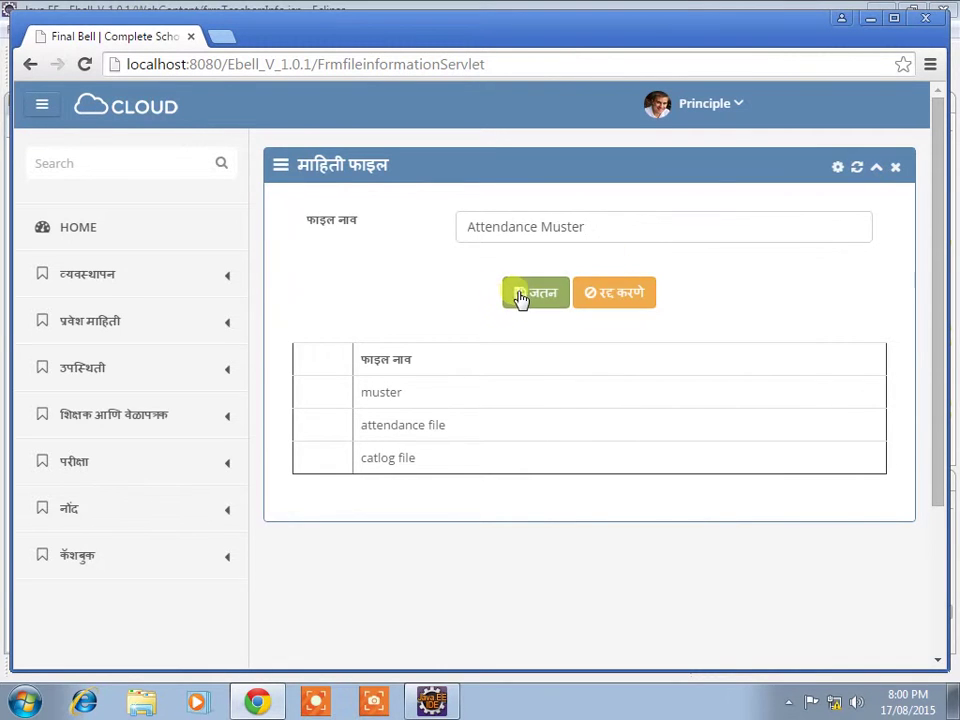
{"action": "left_click", "coordinate": [521, 295]}
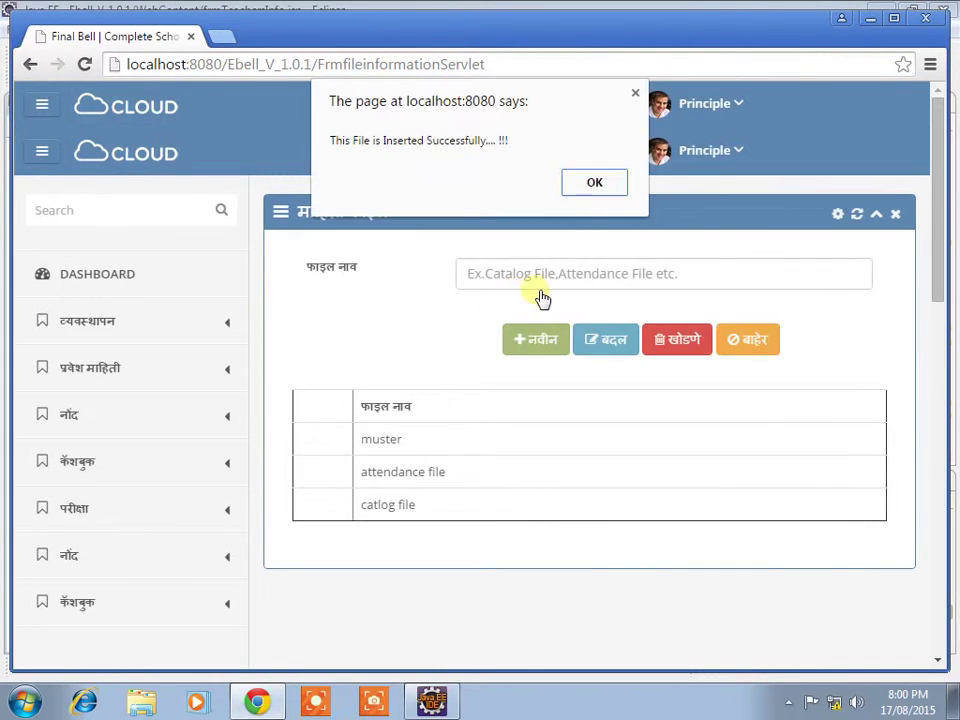
{"action": "left_click", "coordinate": [600, 186]}
{"action": "left_click", "coordinate": [745, 339]}
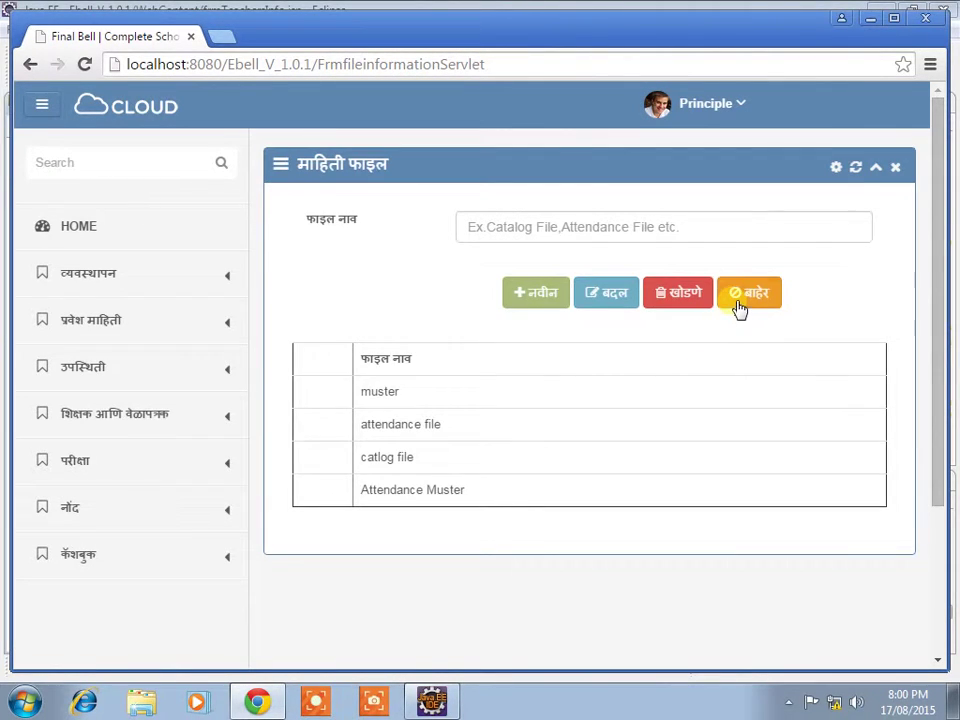
{"action": "left_click", "coordinate": [740, 302]}
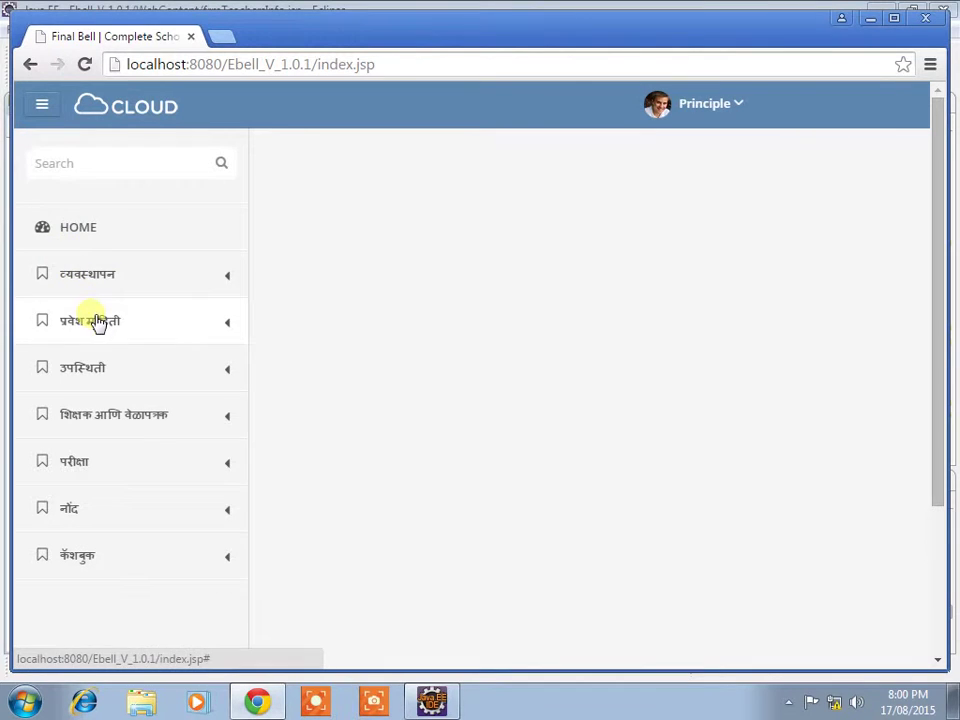
Step: Open the required attached documents page under व्यवस्थापन > कागदपत्र
{"action": "left_click", "coordinate": [111, 282]}
{"action": "left_click", "coordinate": [76, 369]}
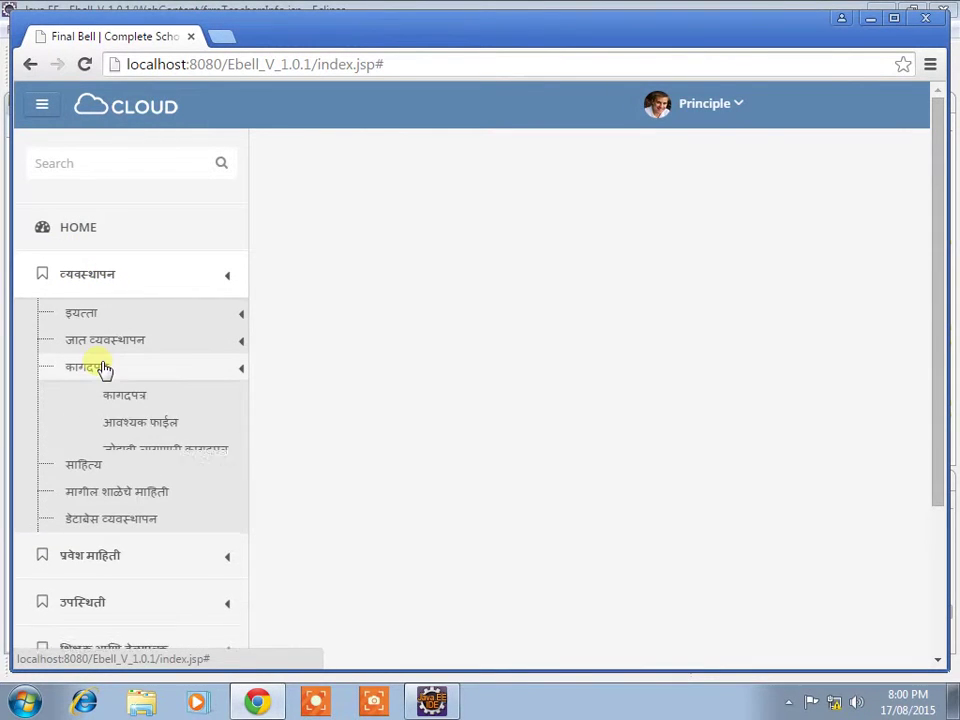
{"action": "left_click", "coordinate": [157, 452]}
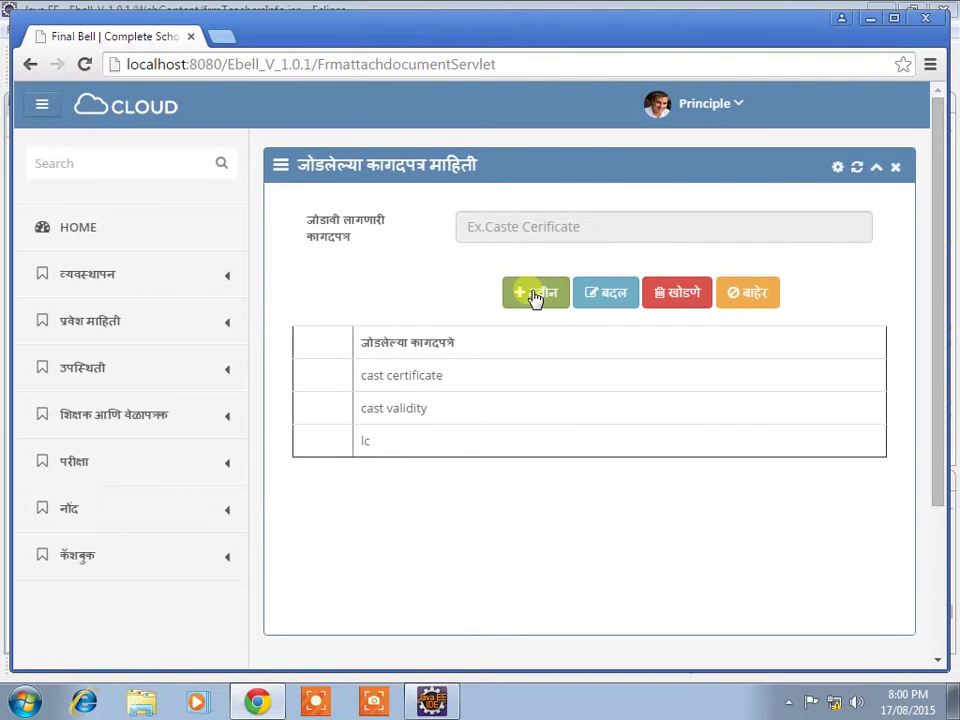
Step: Add the document 'Marklist', save it, and return home
{"action": "left_click", "coordinate": [536, 294]}
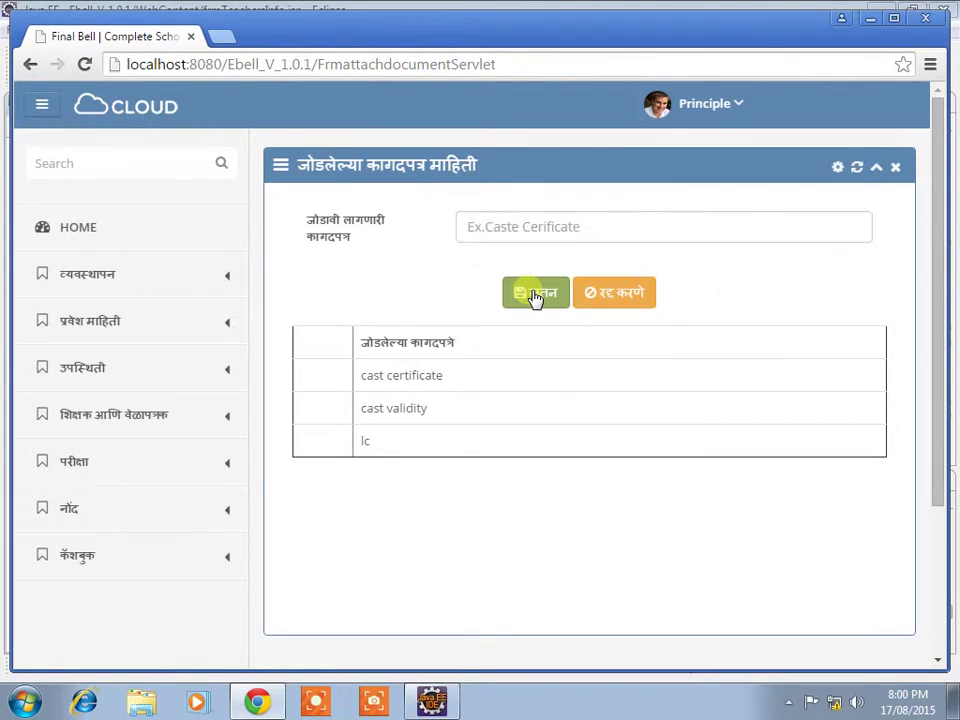
{"action": "left_click", "coordinate": [564, 240]}
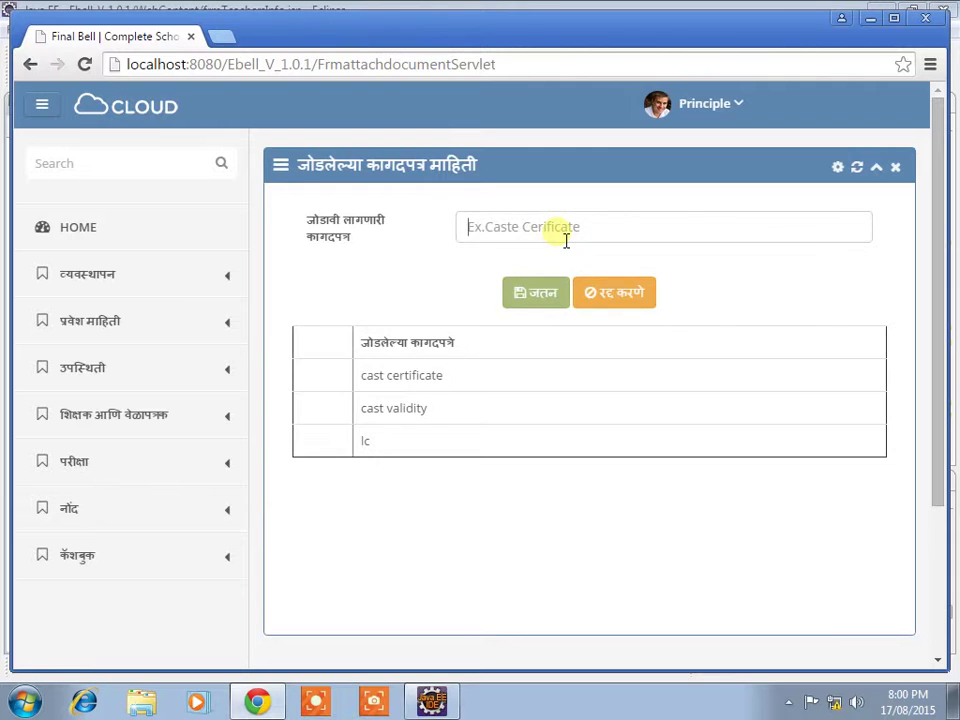
{"action": "type", "text": "Marklist"}
{"action": "left_click", "coordinate": [535, 300]}
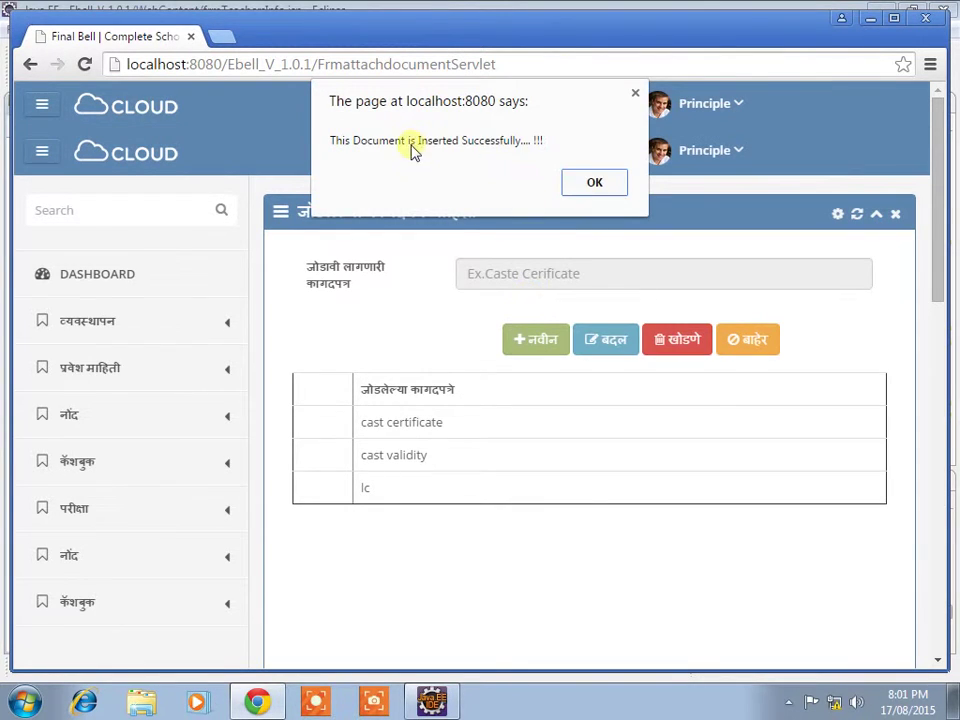
{"action": "left_click", "coordinate": [617, 190]}
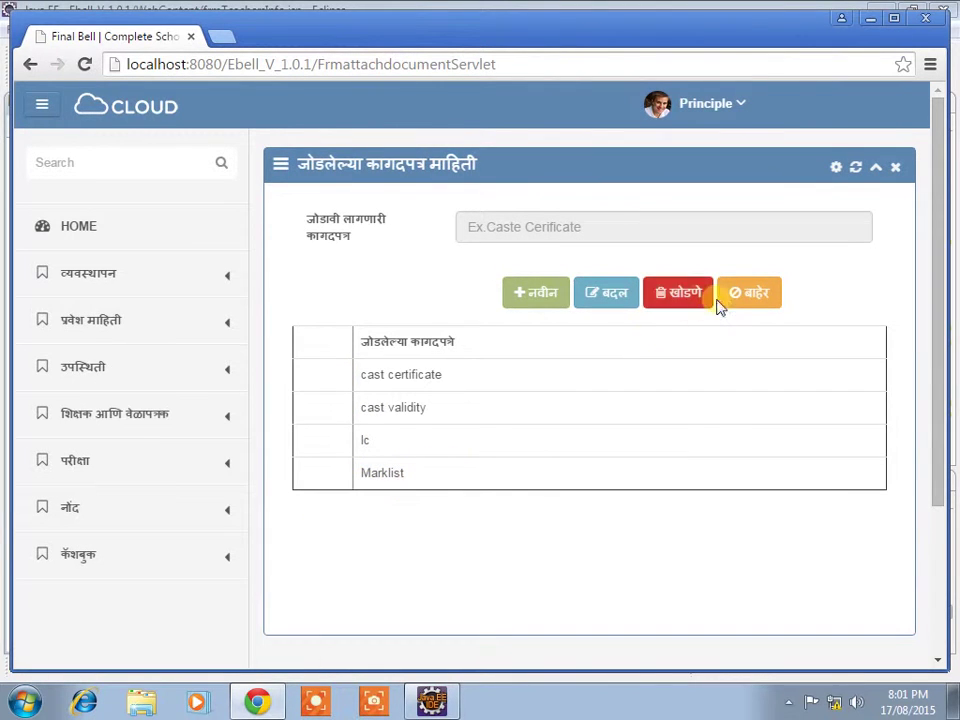
{"action": "left_click", "coordinate": [742, 300]}
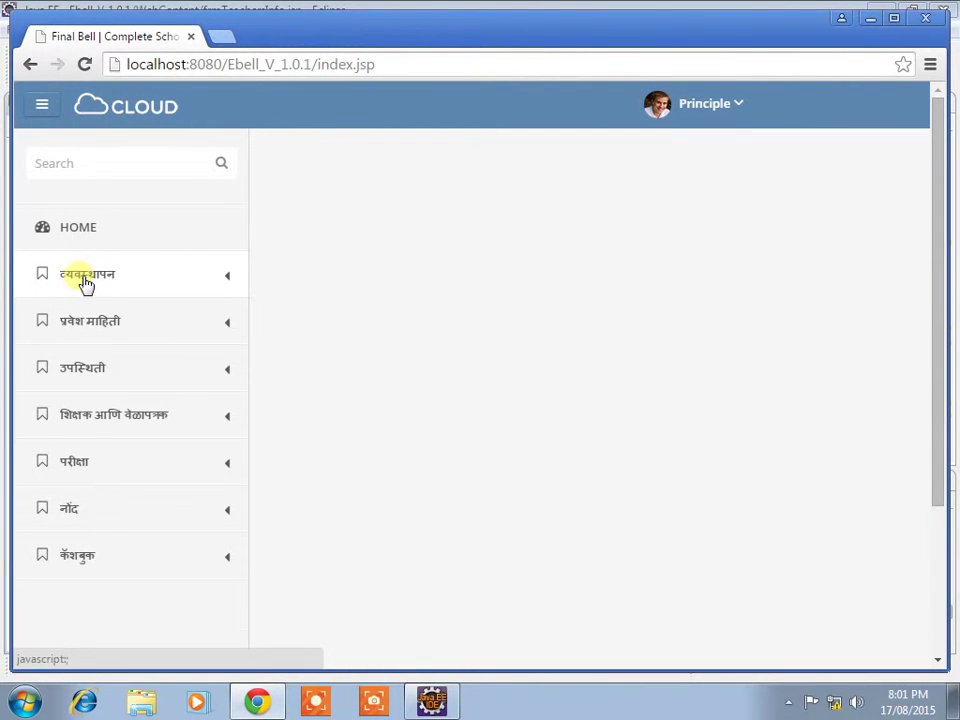
{"action": "left_click", "coordinate": [82, 280]}
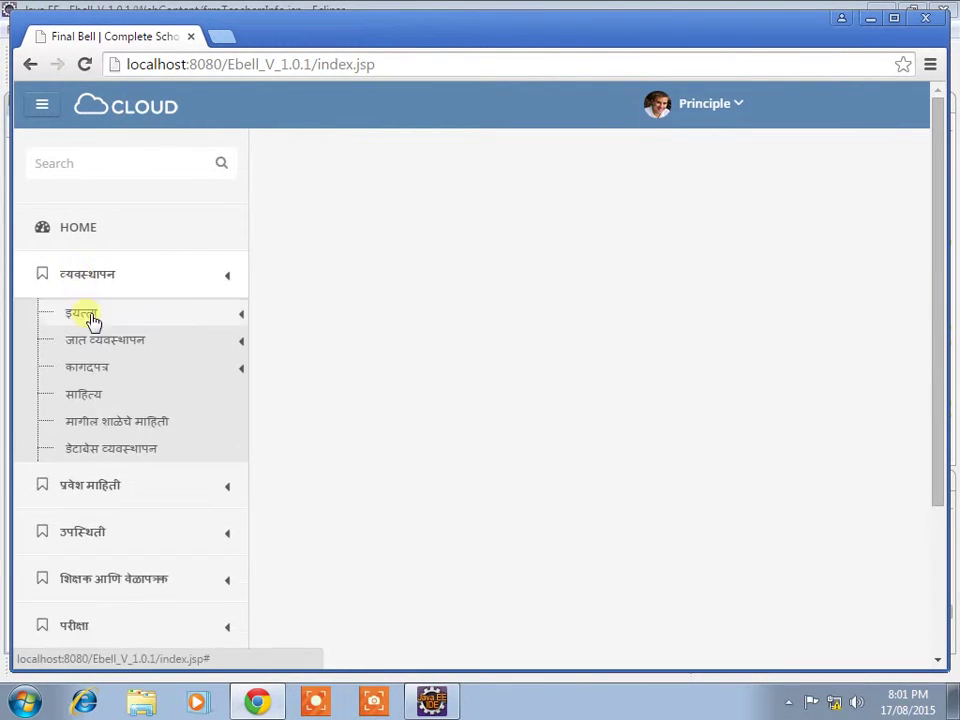
Step: Add material Pen with cost 100 on the materials page, save, and exit
{"action": "left_click", "coordinate": [88, 398]}
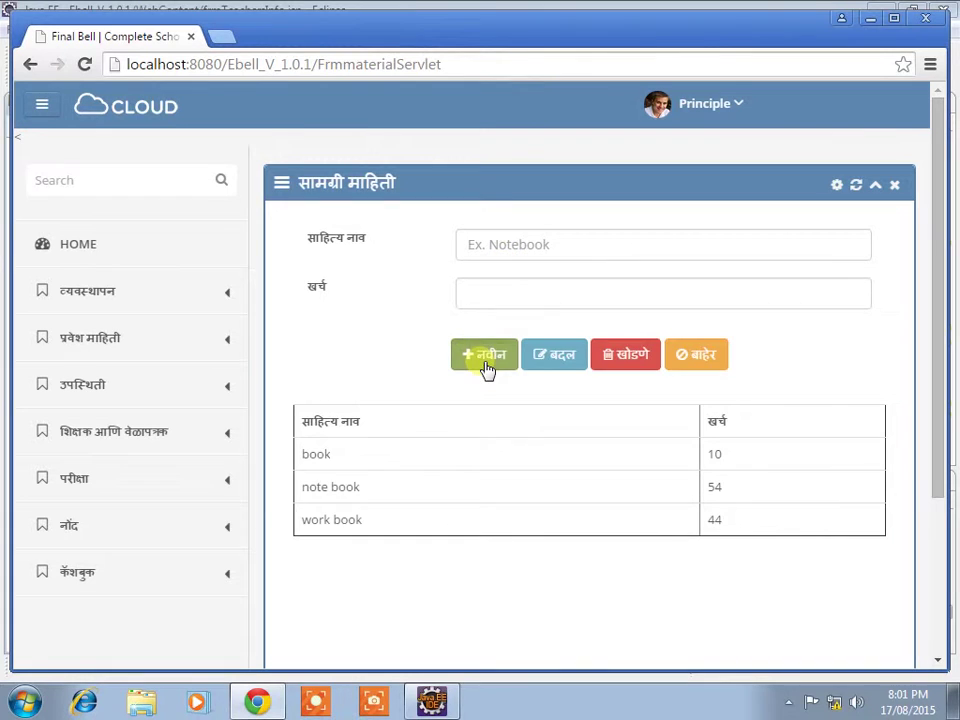
{"action": "left_click", "coordinate": [488, 358]}
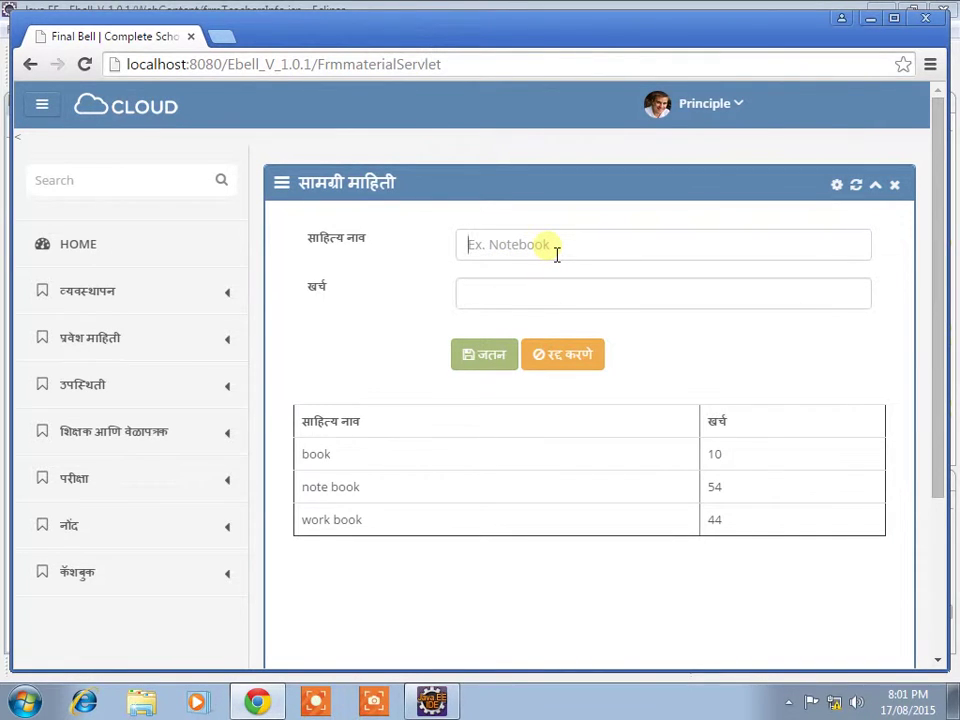
{"action": "type", "text": "Pen"}
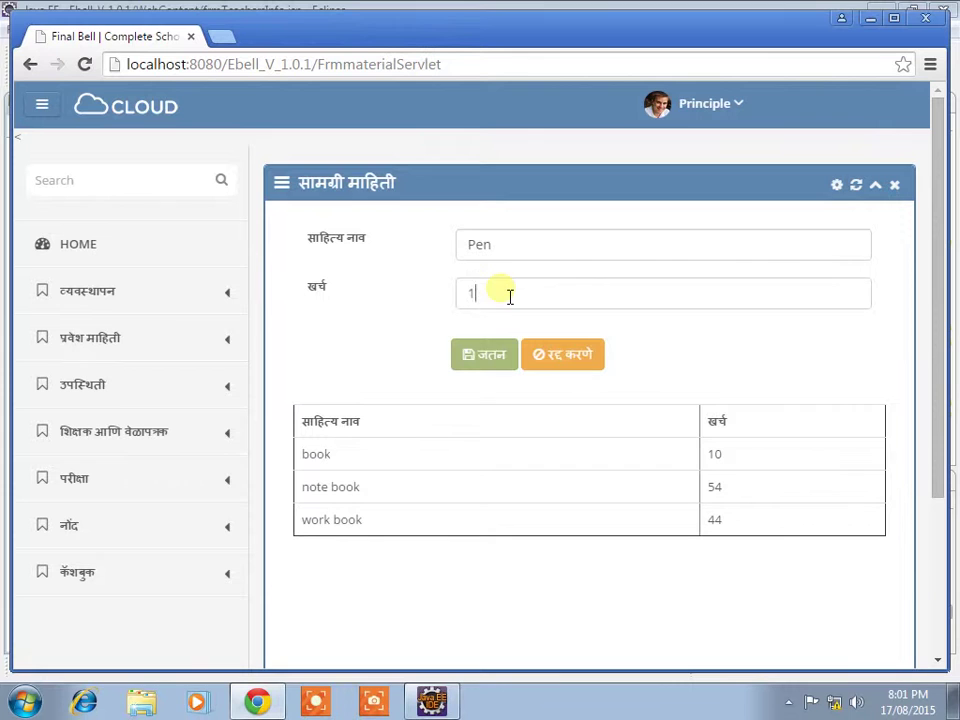
{"action": "left_click", "coordinate": [495, 366]}
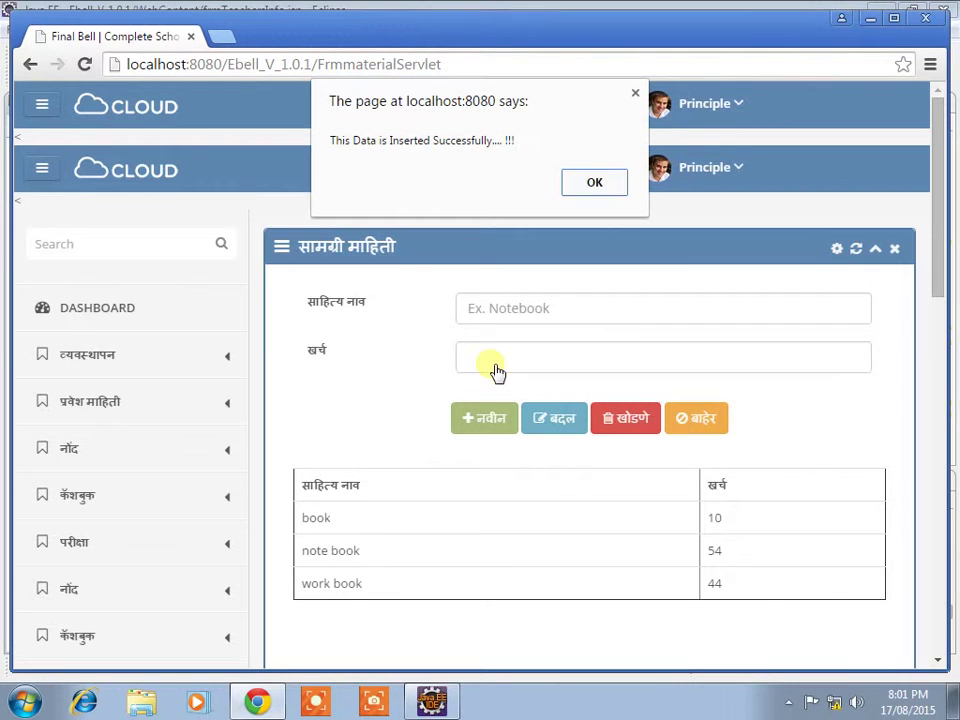
{"action": "left_click", "coordinate": [593, 183]}
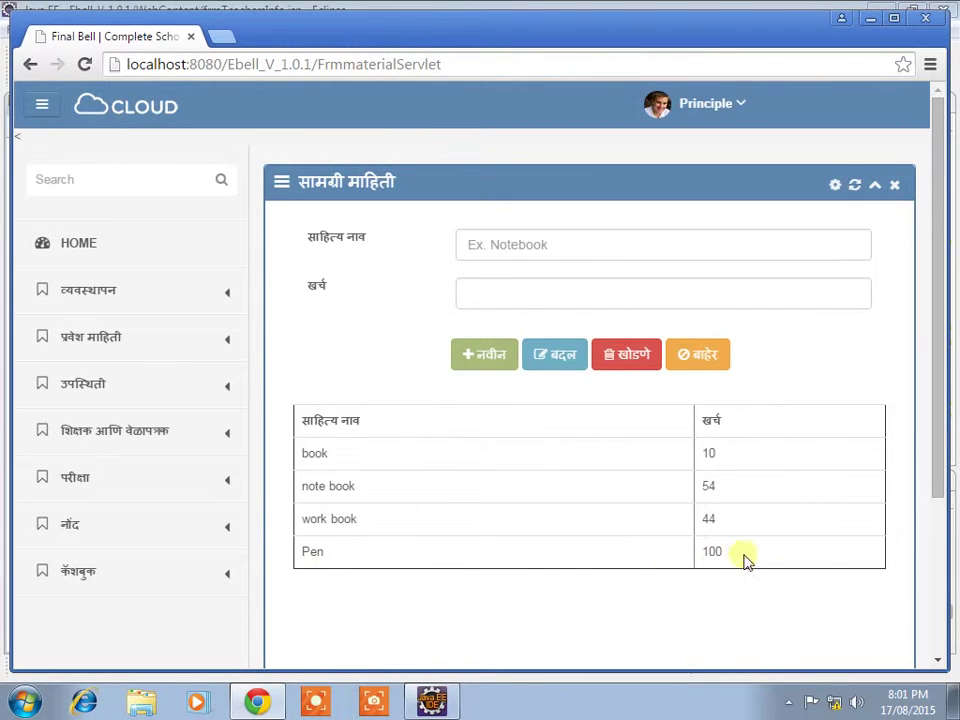
{"action": "left_click", "coordinate": [716, 370]}
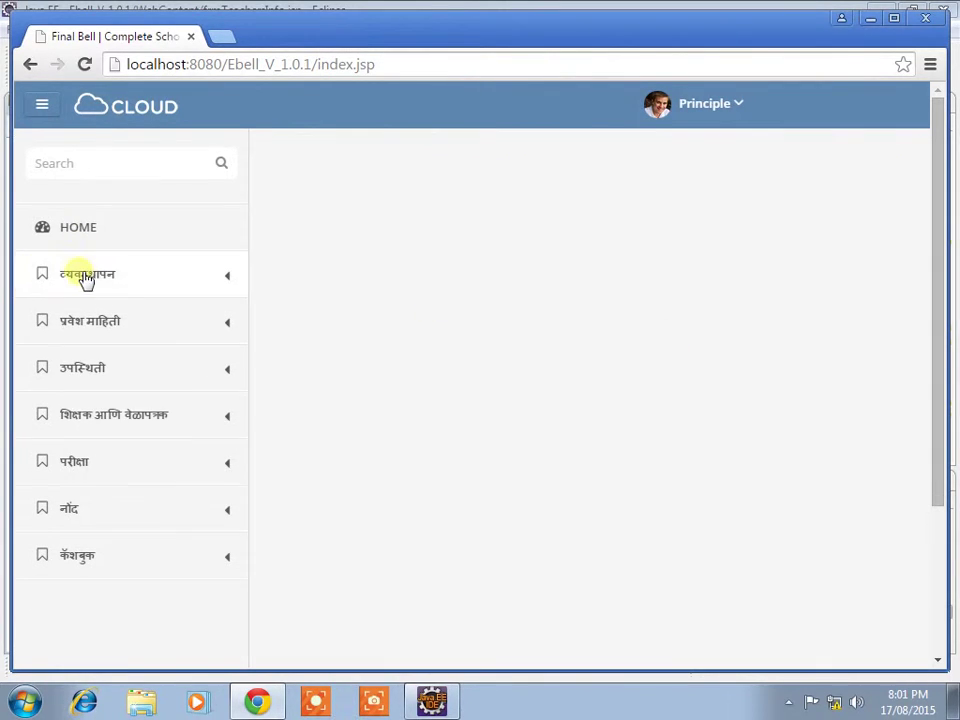
Step: Open the previous school details page under management and start a new record
{"action": "left_click", "coordinate": [88, 276]}
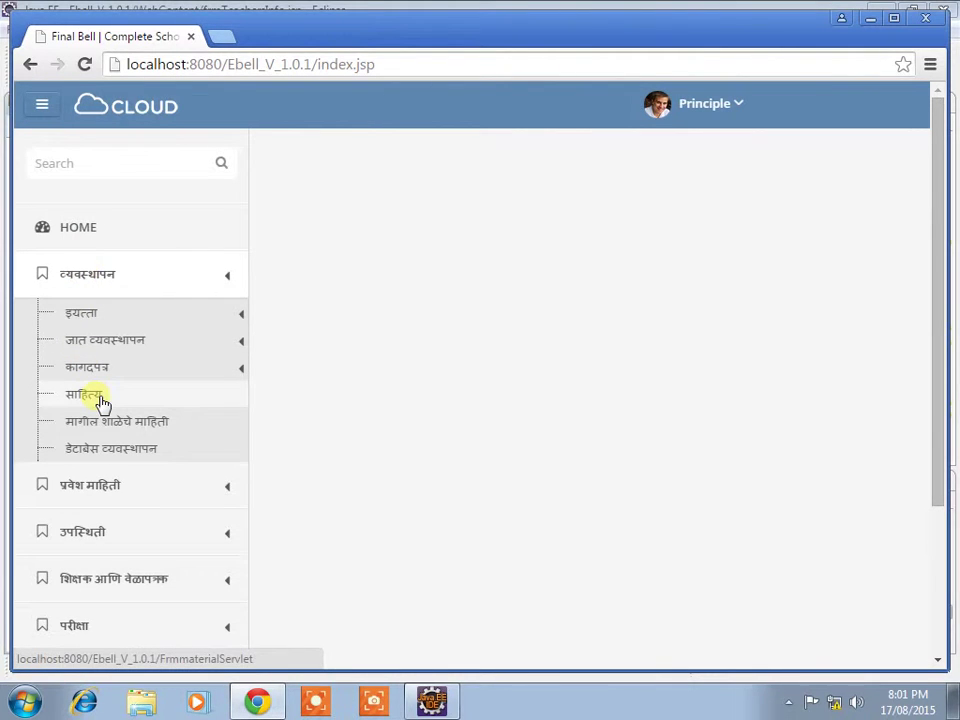
{"action": "left_click", "coordinate": [112, 424]}
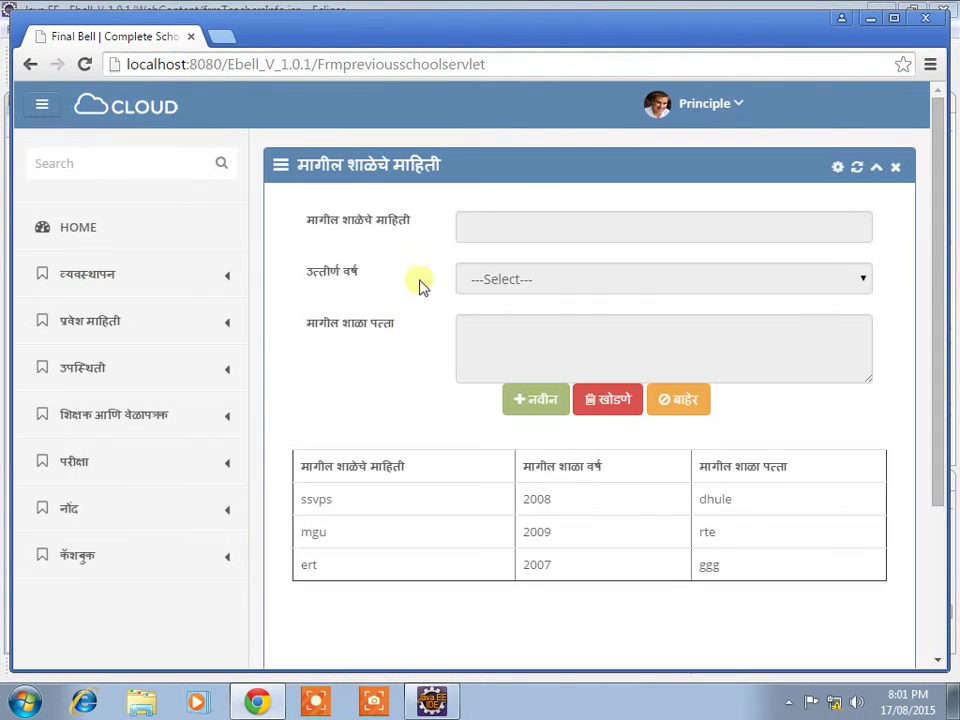
{"action": "left_click", "coordinate": [535, 401]}
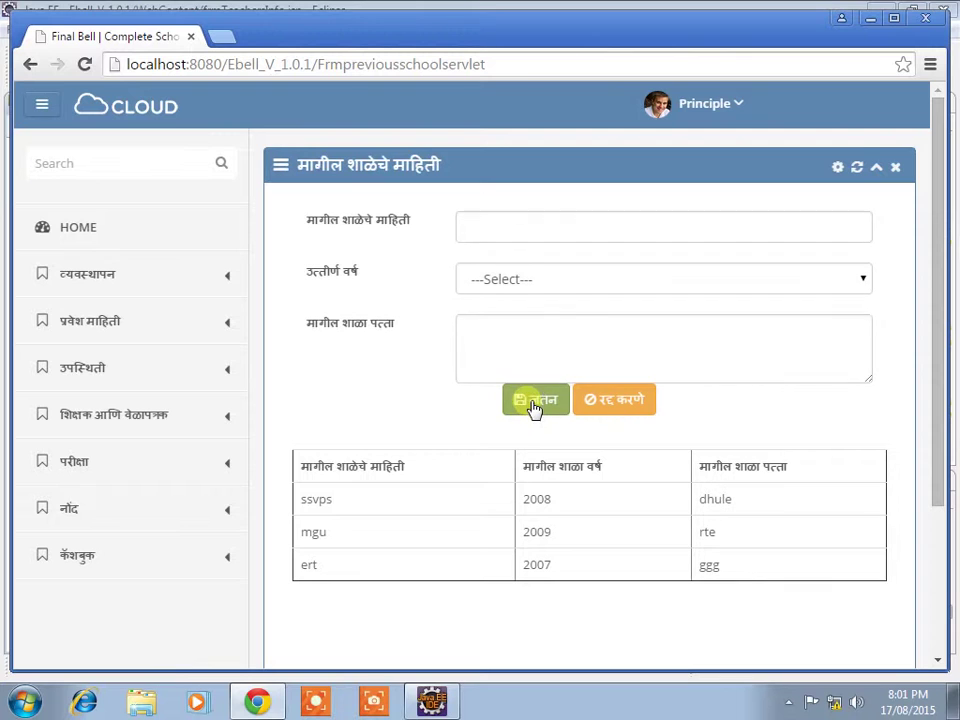
Step: Save Kai Sanjay Gandhi Vidyalaya Gunaware, passing year 2014, with its Satara district address
{"action": "left_click", "coordinate": [522, 236]}
{"action": "type", "text": "Kai Sanjay Gandhi Vidyalaya"}
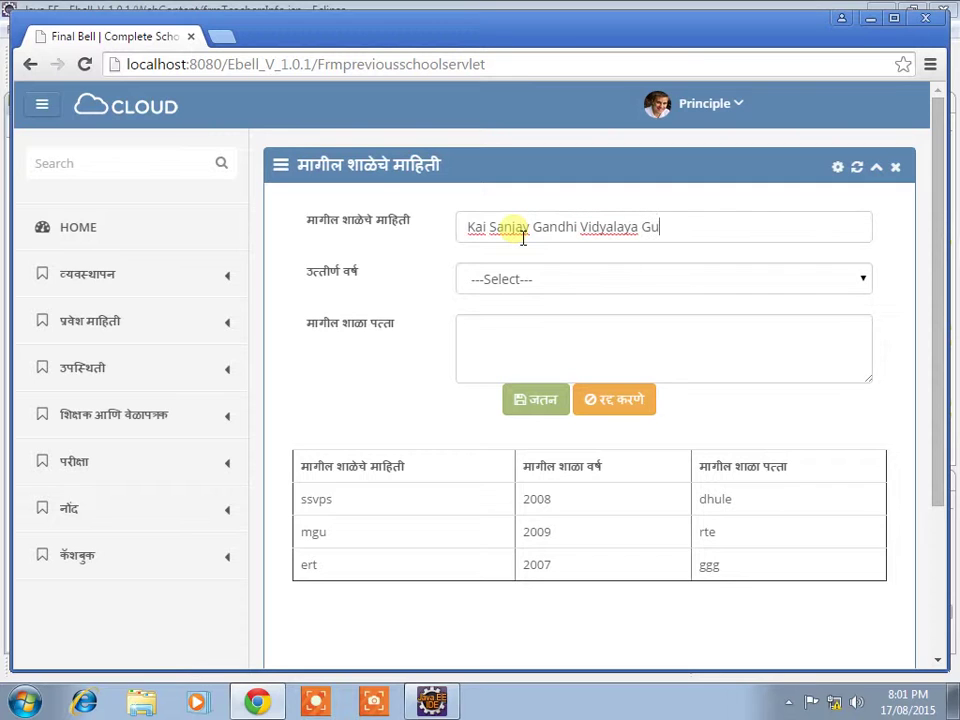
{"action": "type", "text": "Gunaware"}
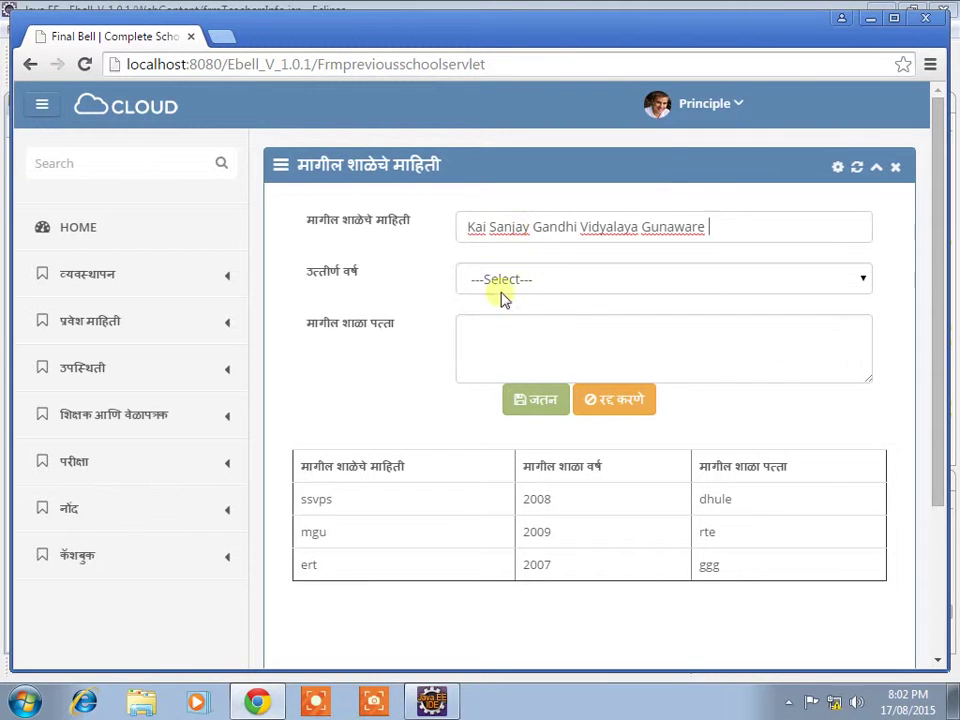
{"action": "left_click", "coordinate": [541, 282]}
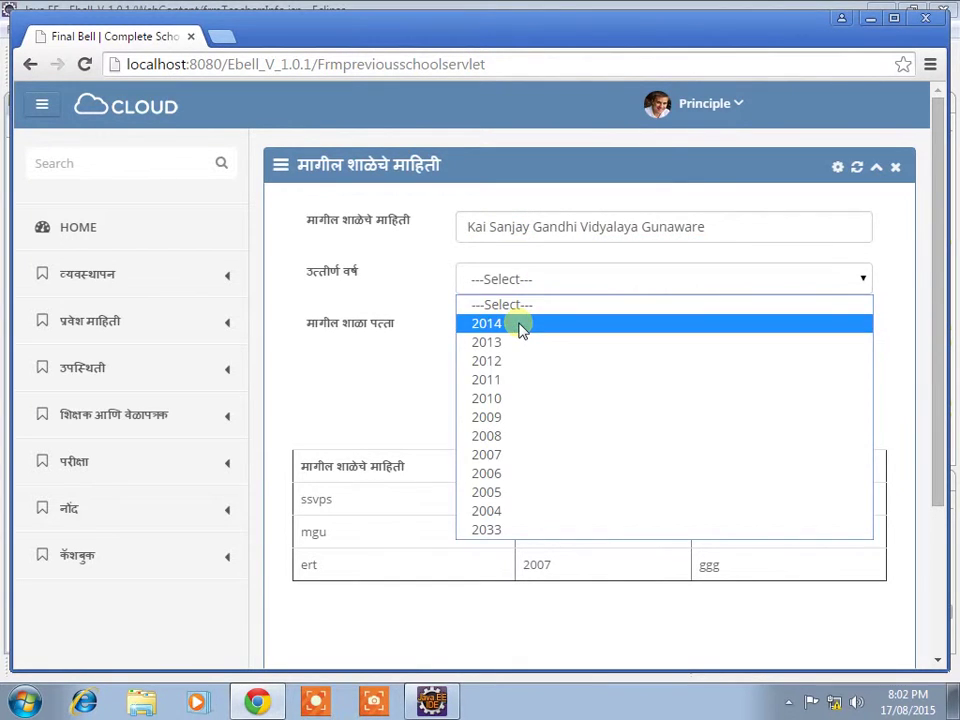
{"action": "left_click", "coordinate": [521, 325]}
{"action": "left_click", "coordinate": [525, 350]}
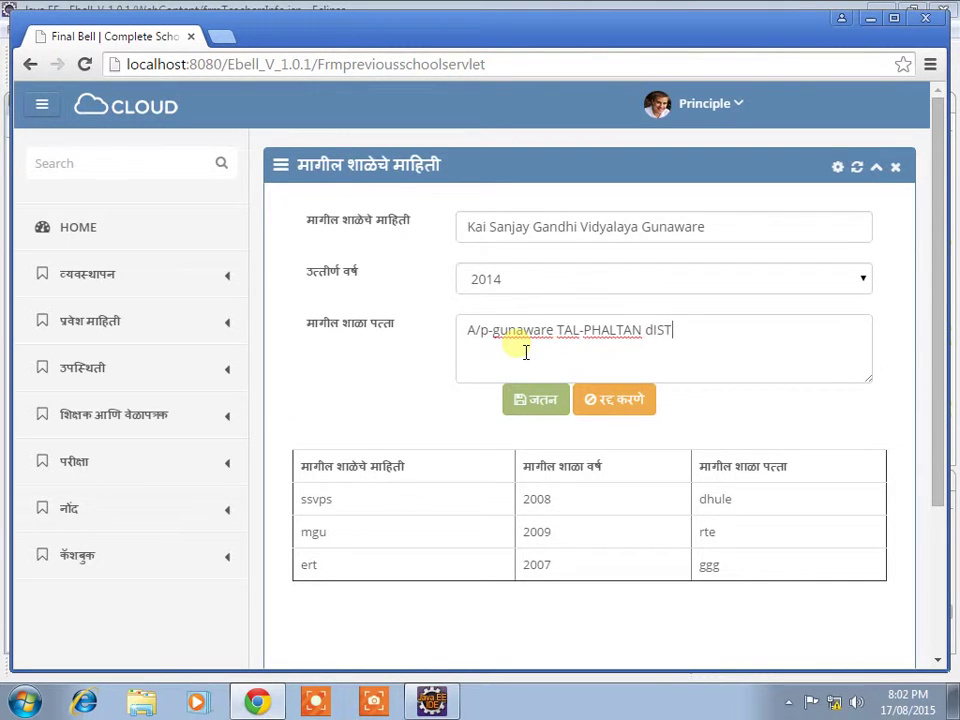
{"action": "type", "text": "dIST-sATARA"}
{"action": "left_click", "coordinate": [541, 405]}
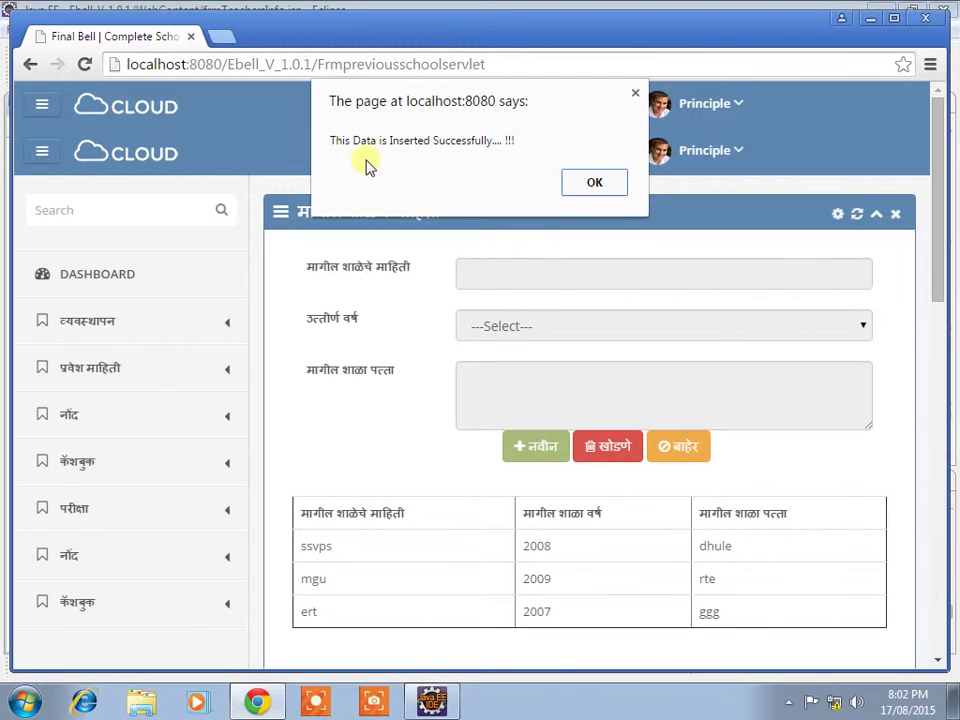
{"action": "left_click", "coordinate": [591, 190]}
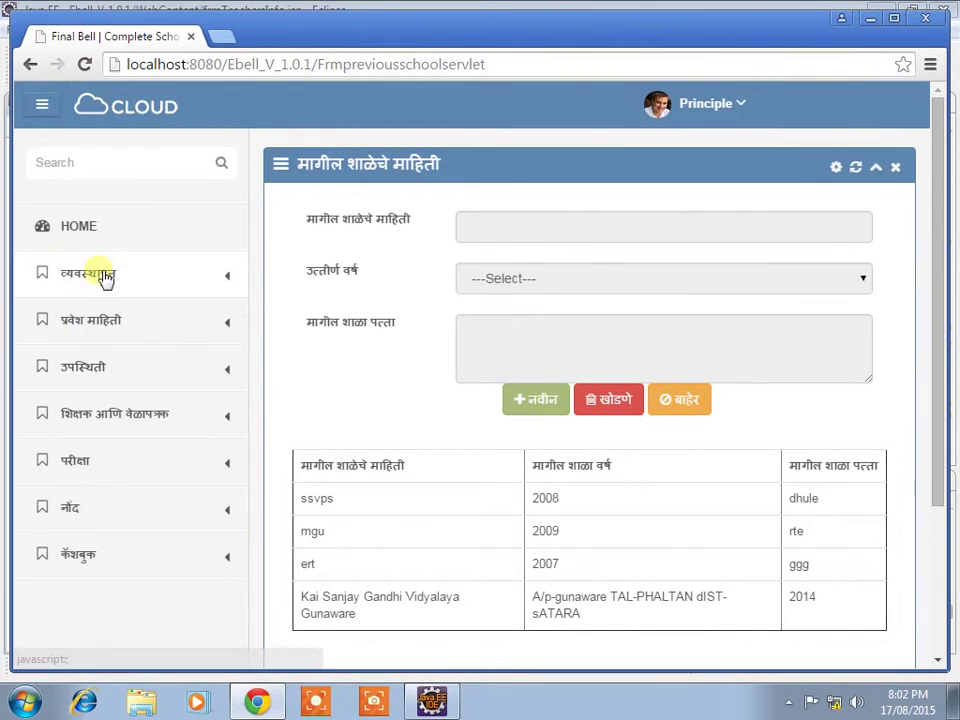
Step: Download the school database backup from Database Management, then open Computer from Start
{"action": "left_click", "coordinate": [691, 407]}
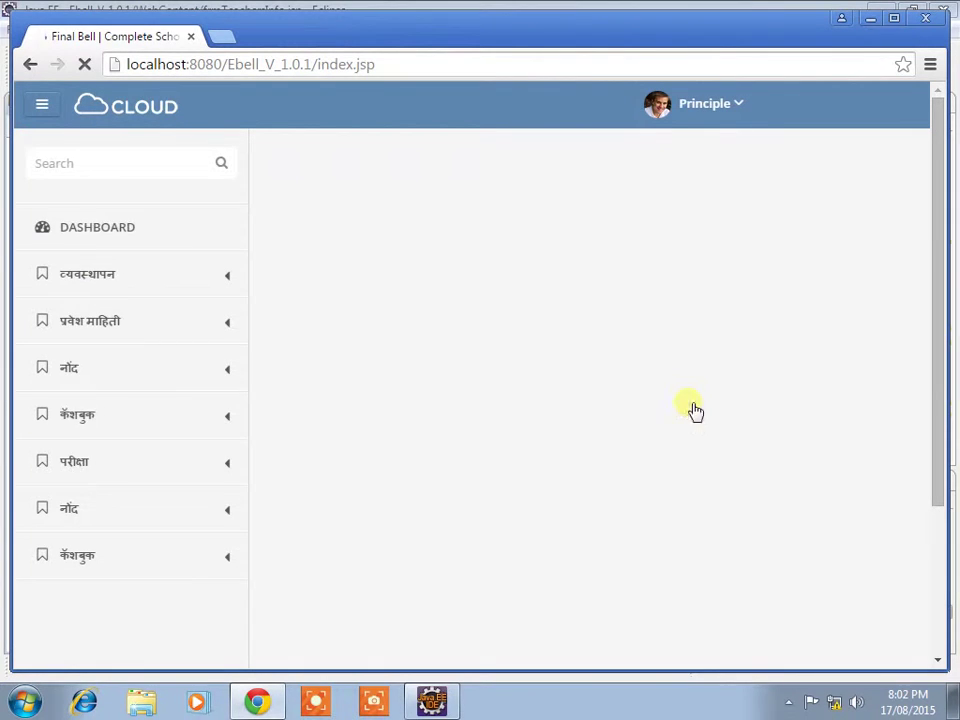
{"action": "left_click", "coordinate": [74, 276]}
{"action": "left_click", "coordinate": [118, 450]}
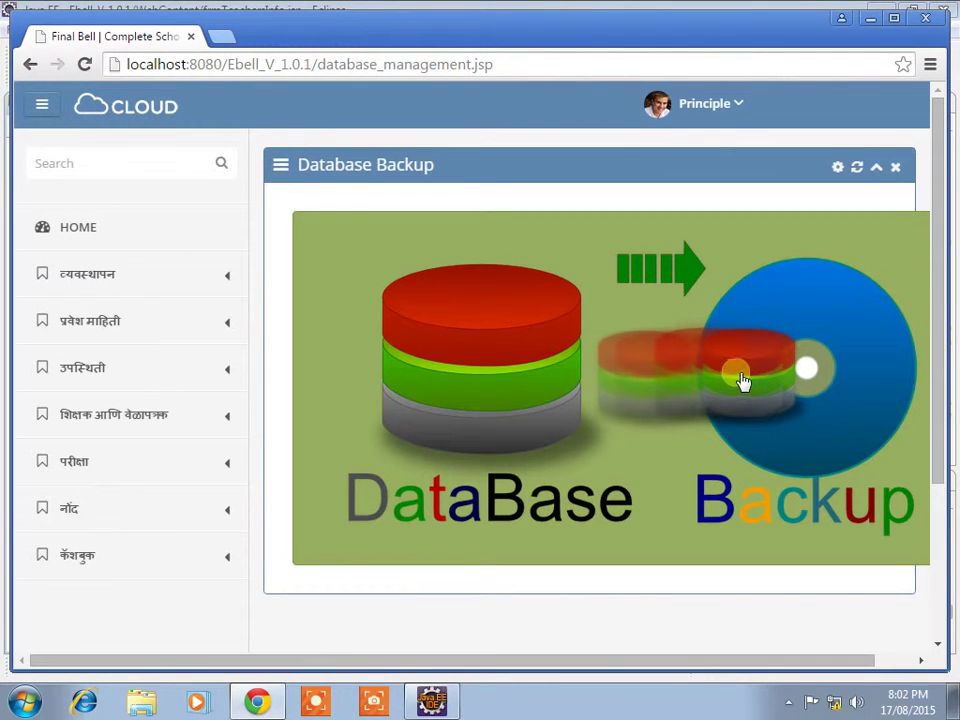
{"action": "left_click", "coordinate": [762, 375]}
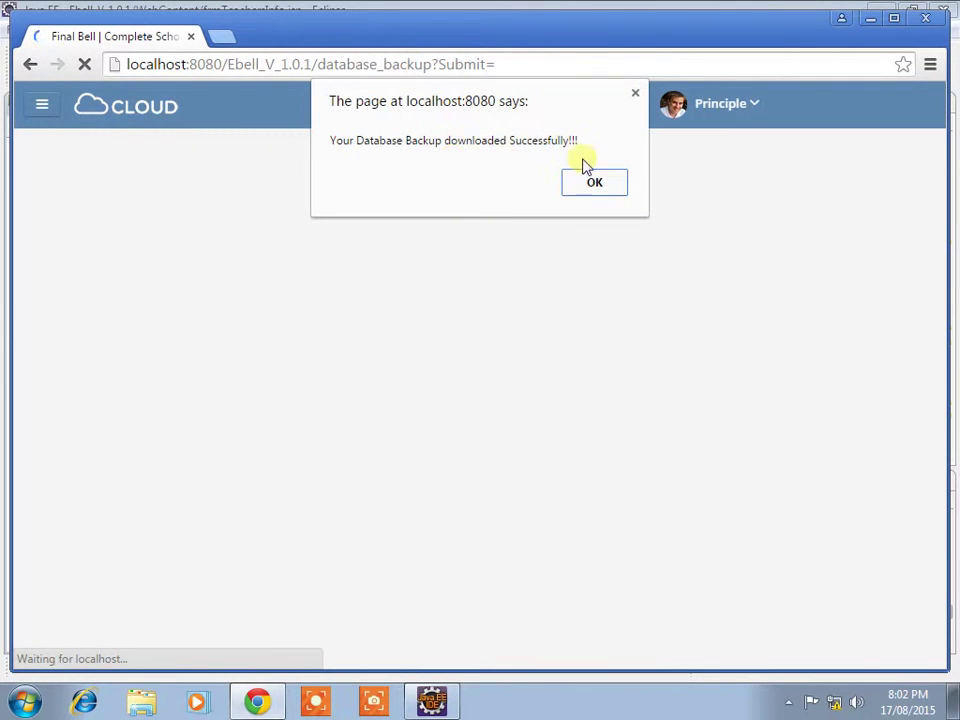
{"action": "left_click", "coordinate": [601, 186]}
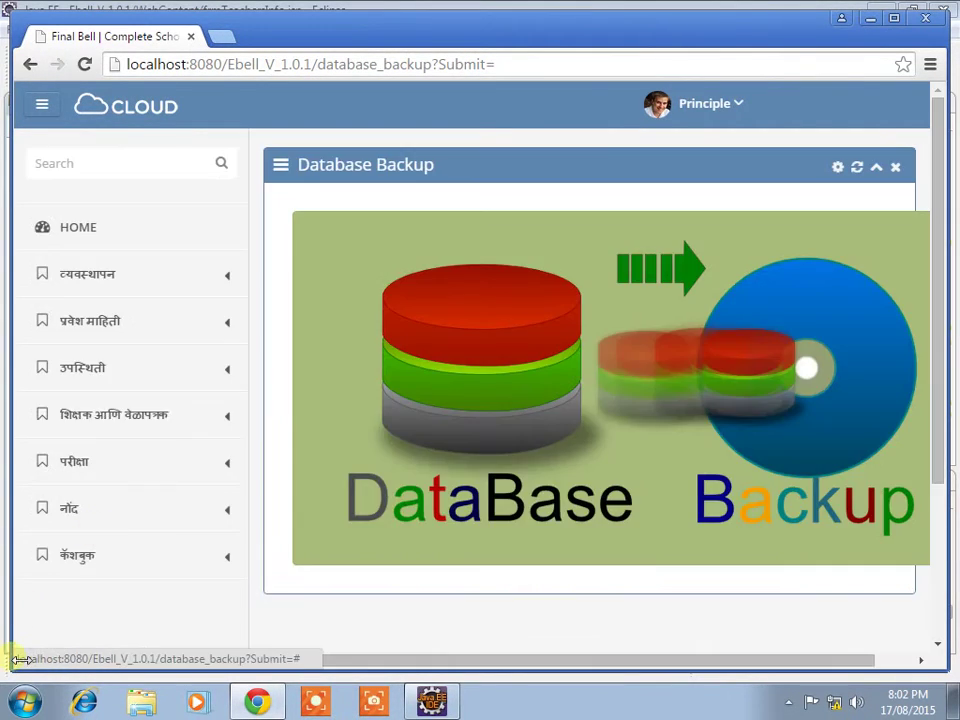
{"action": "left_click", "coordinate": [25, 700]}
{"action": "left_click", "coordinate": [257, 450]}
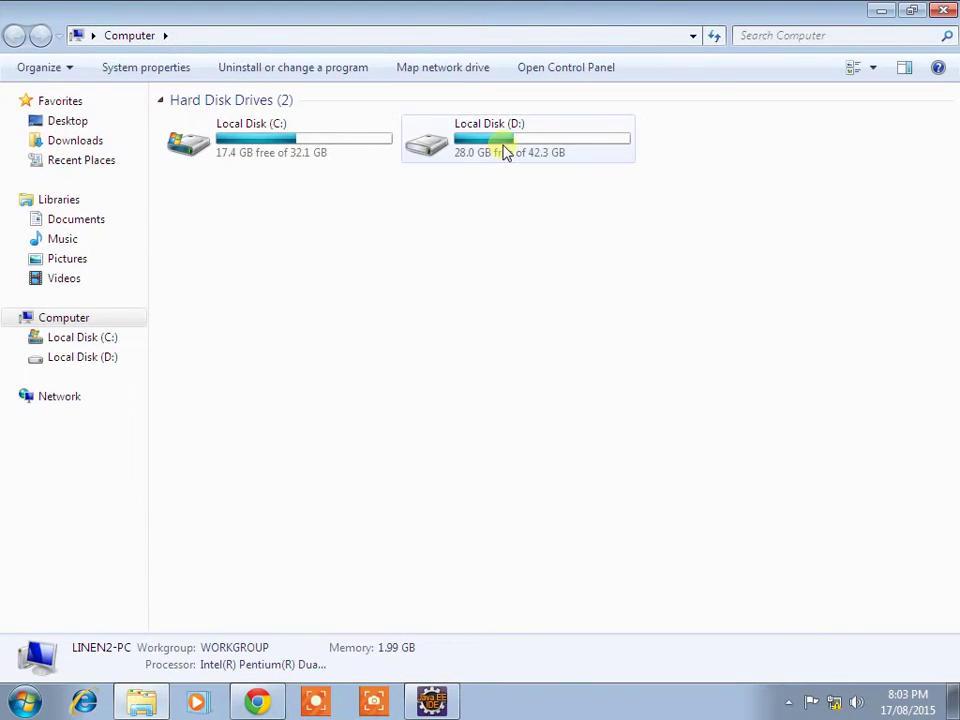
Step: Confirm the 118 KB e_bell.sql file is in D:'s backup folder, then close Explorer
{"action": "double_click", "coordinate": [505, 150]}
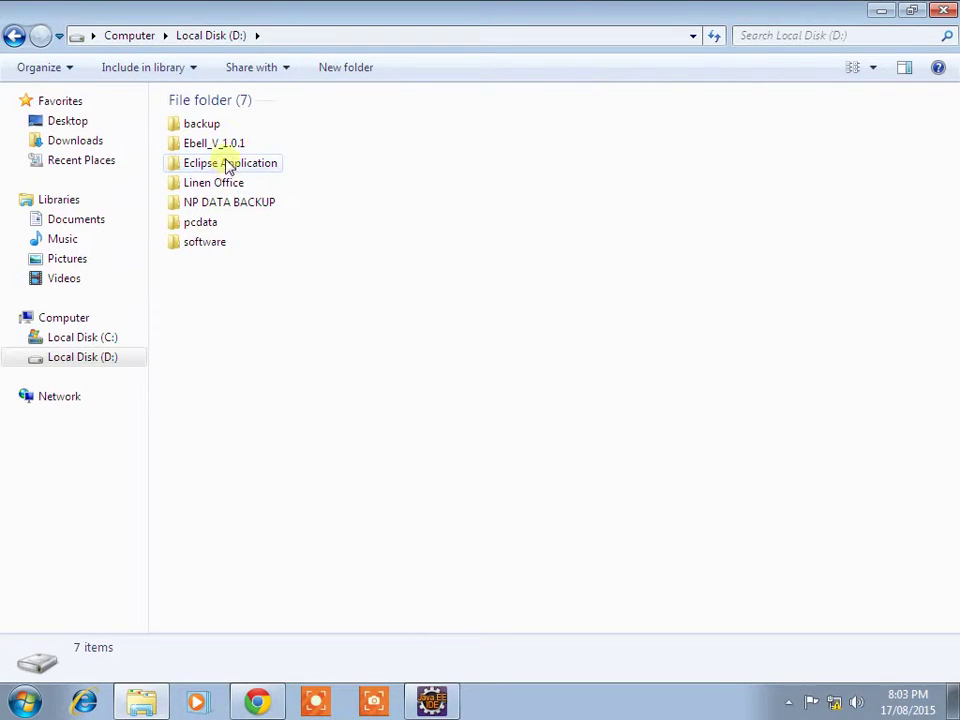
{"action": "double_click", "coordinate": [226, 128]}
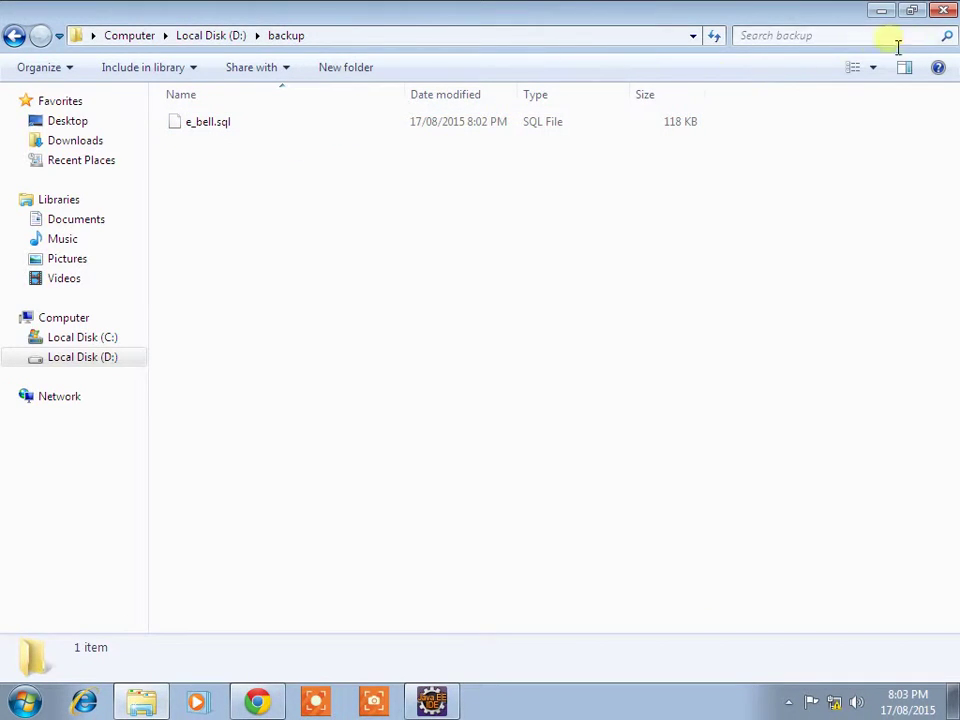
{"action": "left_click", "coordinate": [941, 14]}
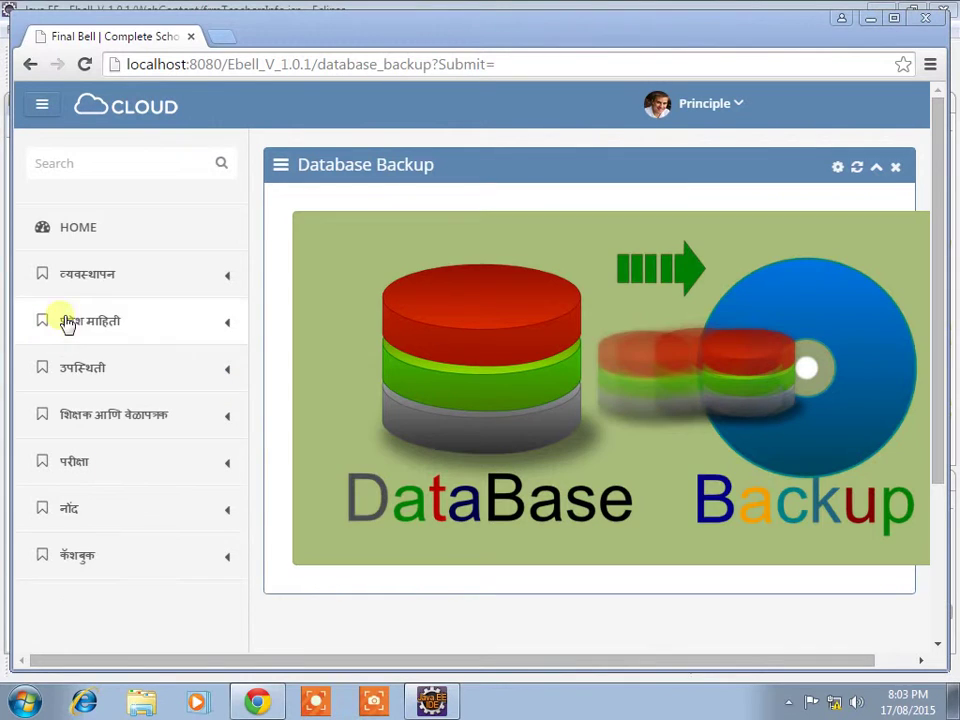
Step: Close the Database Backup panel and open प्रवेश माहिती > प्रवेश फॉर्म, scrolling through its fields
{"action": "left_click", "coordinate": [895, 167]}
{"action": "left_click", "coordinate": [92, 321]}
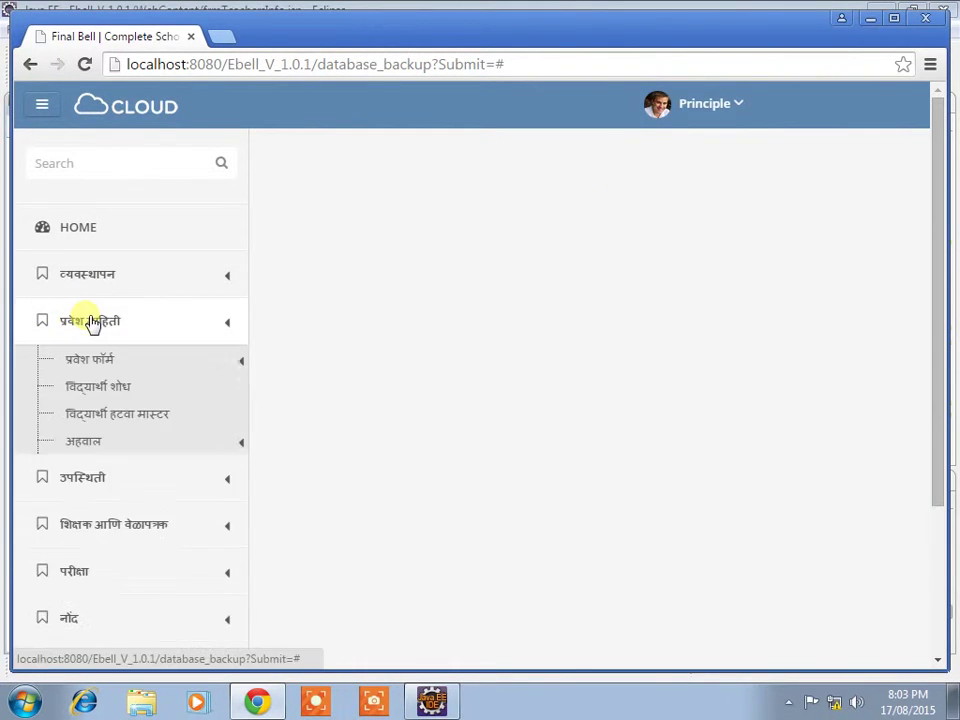
{"action": "scroll", "coordinate": [79, 347], "scroll_direction": "down", "scroll_amount": 1}
{"action": "left_click", "coordinate": [103, 338]}
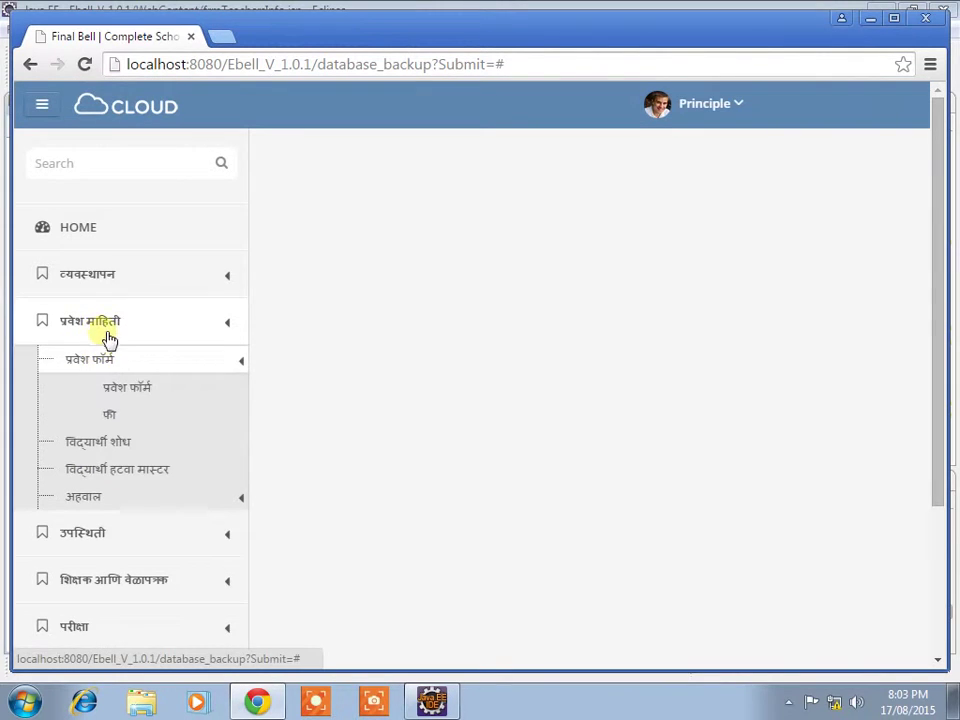
{"action": "left_click", "coordinate": [133, 388]}
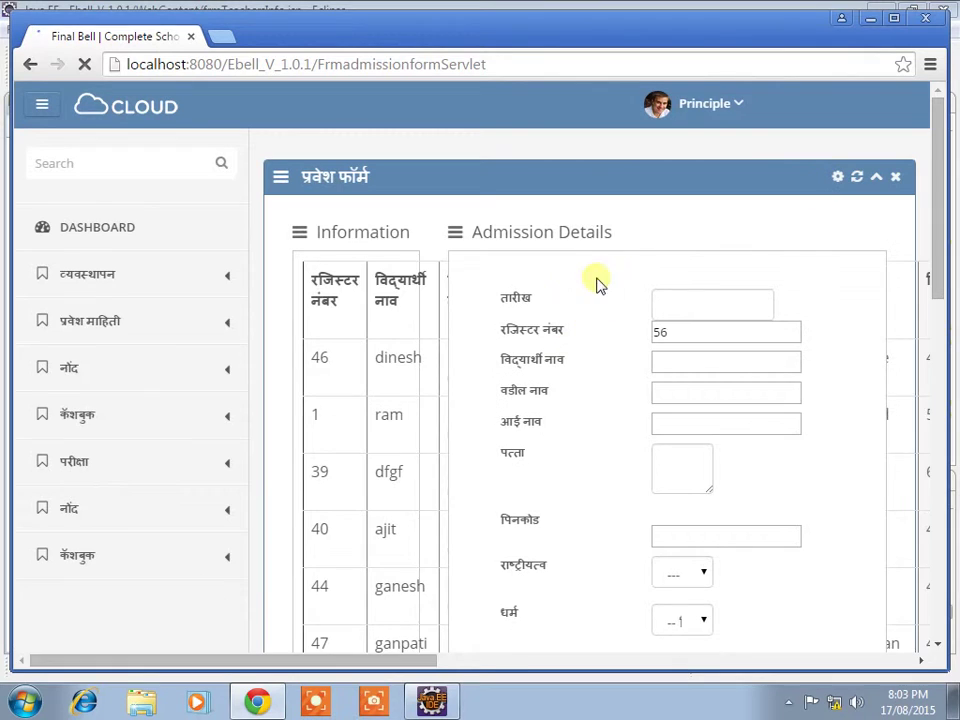
{"action": "scroll", "coordinate": [478, 530], "scroll_direction": "down", "scroll_amount": 2}
{"action": "scroll", "coordinate": [478, 530], "scroll_direction": "down", "scroll_amount": 6}
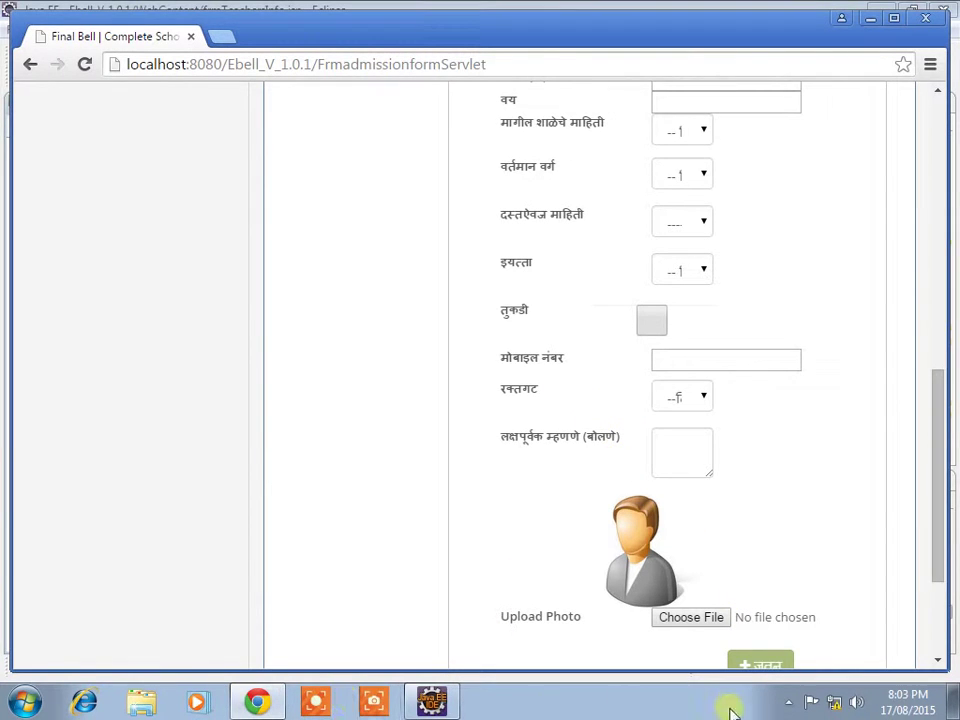
Step: Pause and then resume the screen recording through the tray recorder controls
{"action": "left_click", "coordinate": [788, 702]}
{"action": "left_click", "coordinate": [788, 621]}
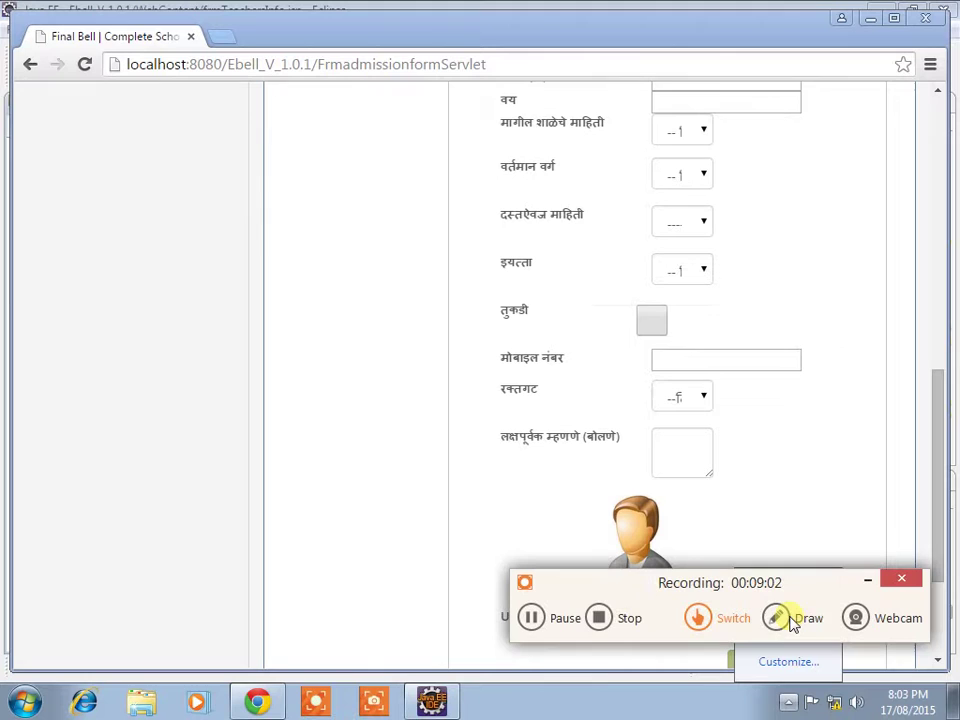
{"action": "left_click", "coordinate": [531, 618]}
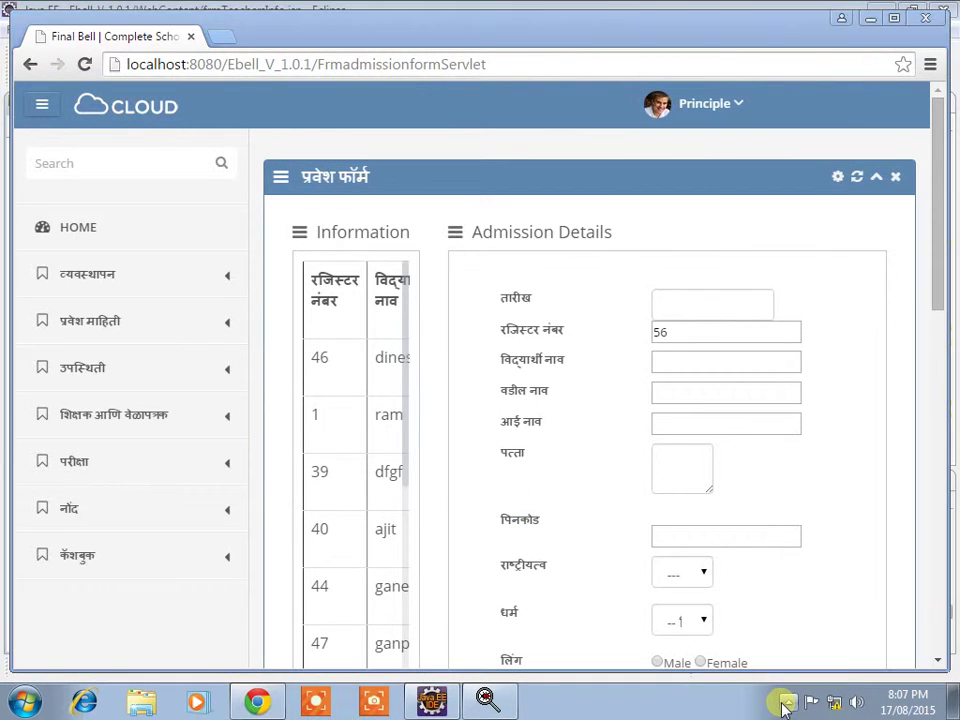
{"action": "left_click", "coordinate": [786, 704]}
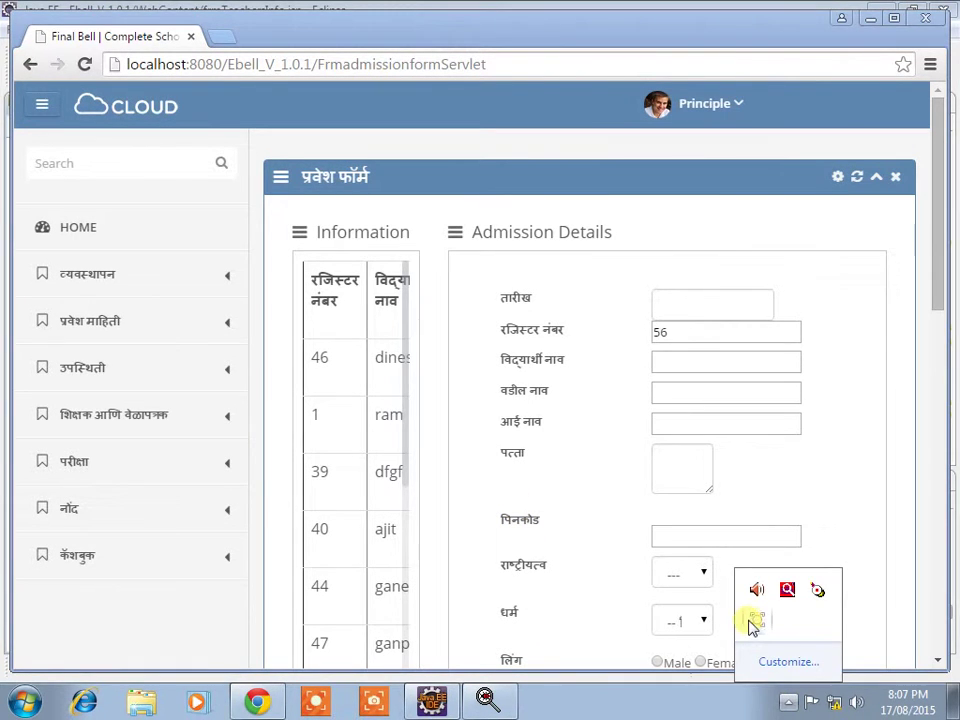
{"action": "left_click", "coordinate": [755, 621]}
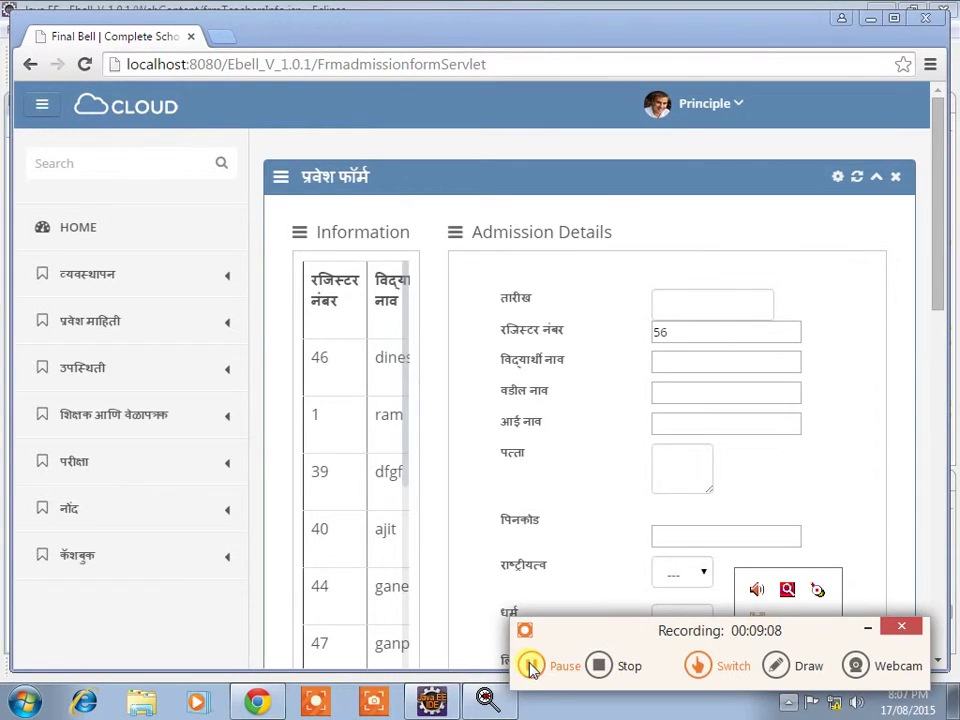
{"action": "left_click", "coordinate": [531, 665]}
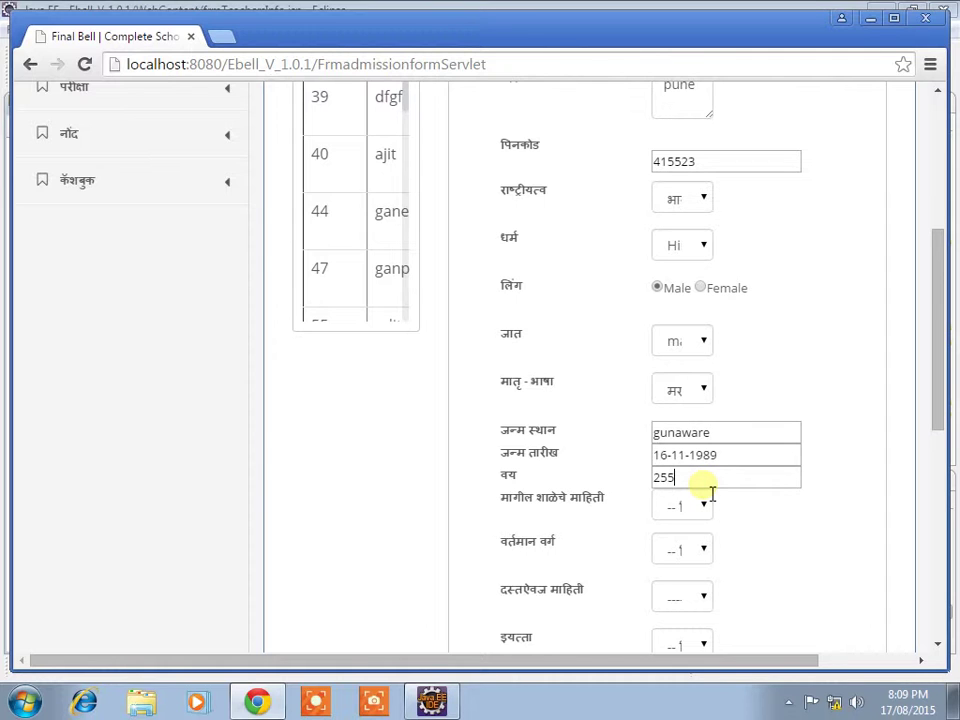
Step: Correct the age to 25, pick the new previous school, class LKG:Morning, and leaving certificate
{"action": "key", "text": "BackSpace"}
{"action": "left_click", "coordinate": [697, 506]}
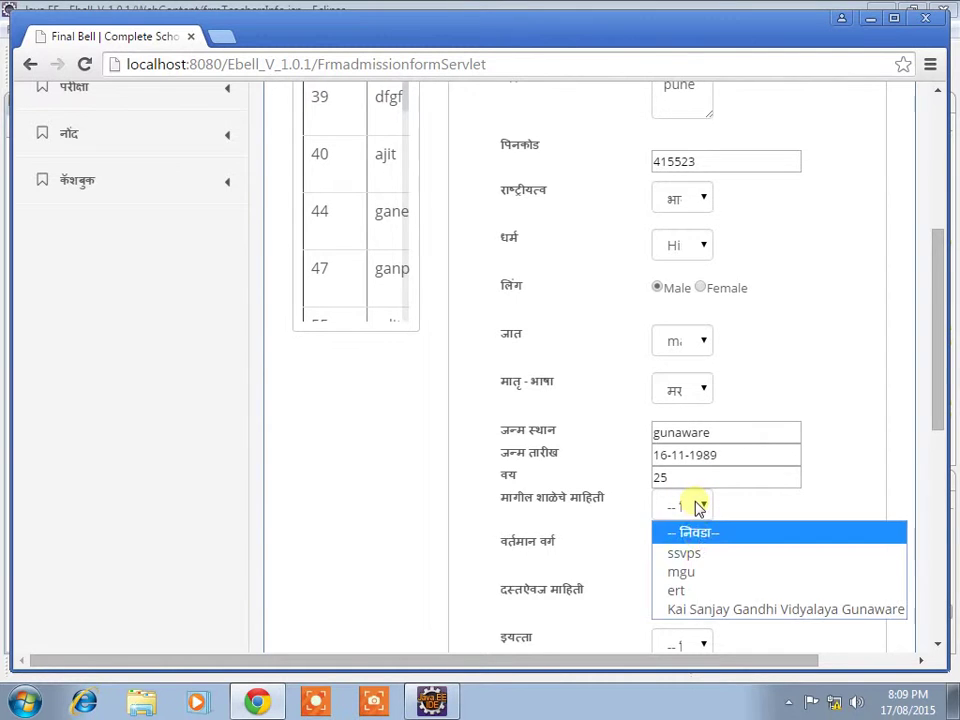
{"action": "left_click", "coordinate": [716, 606]}
{"action": "left_click", "coordinate": [703, 551]}
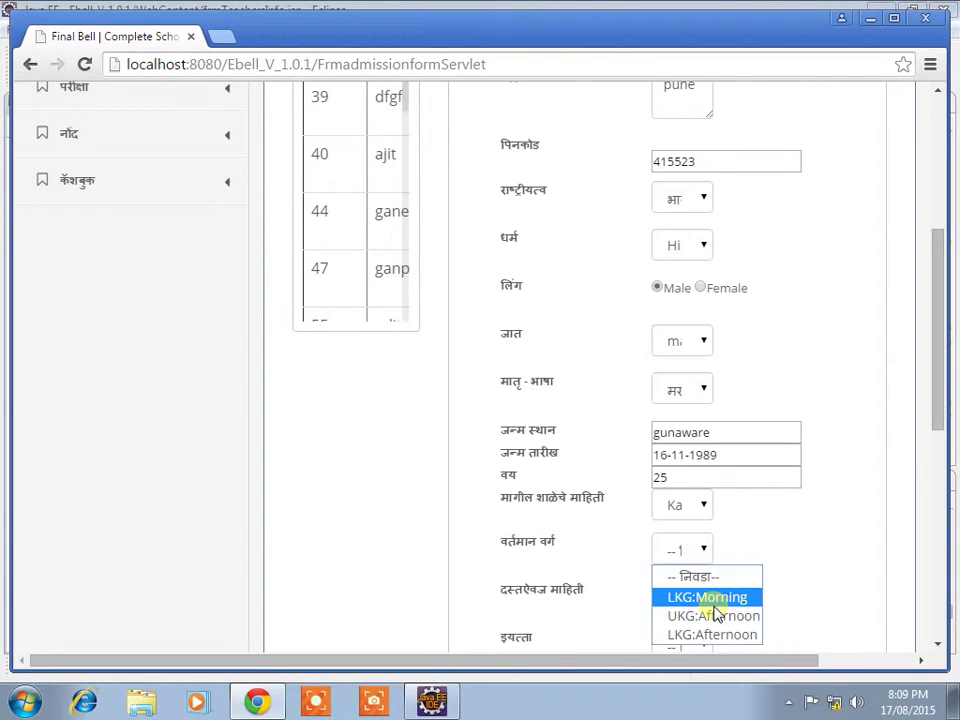
{"action": "left_click", "coordinate": [706, 598]}
{"action": "left_click", "coordinate": [700, 600]}
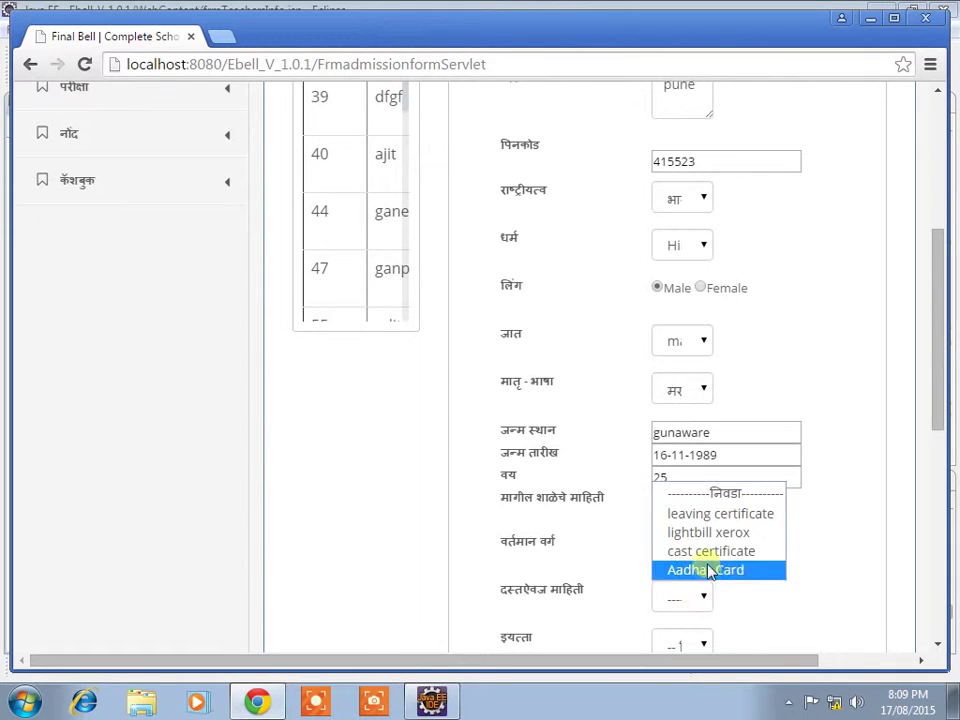
{"action": "left_click", "coordinate": [707, 514]}
Step: Set the standard to LKG:Morning and enable division, choosing division a
{"action": "scroll", "coordinate": [710, 542], "scroll_direction": "down", "scroll_amount": 2}
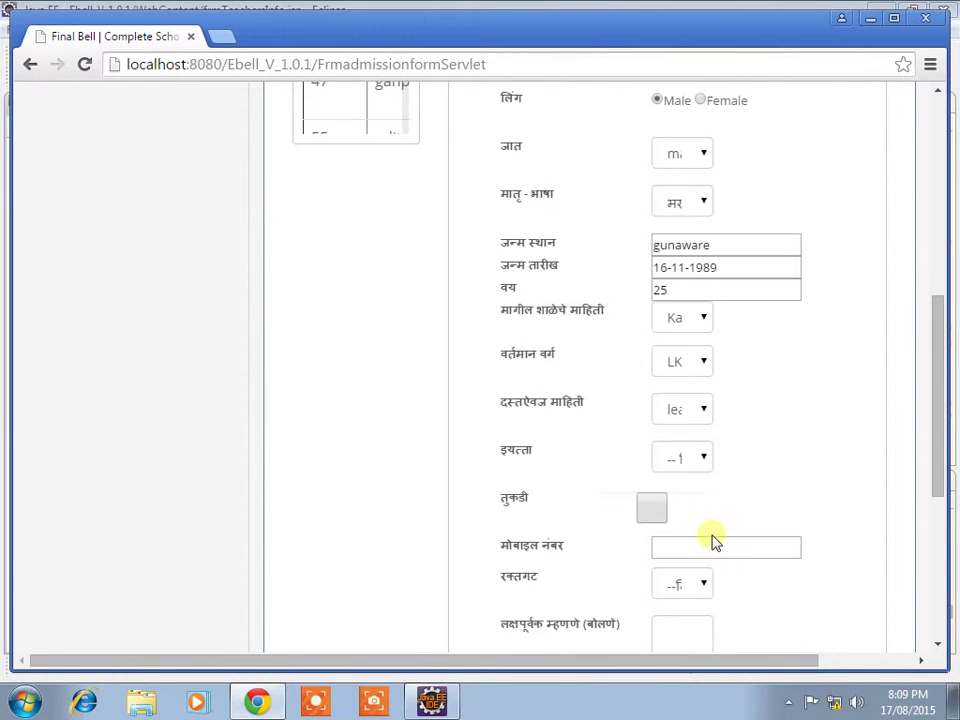
{"action": "left_click", "coordinate": [700, 462]}
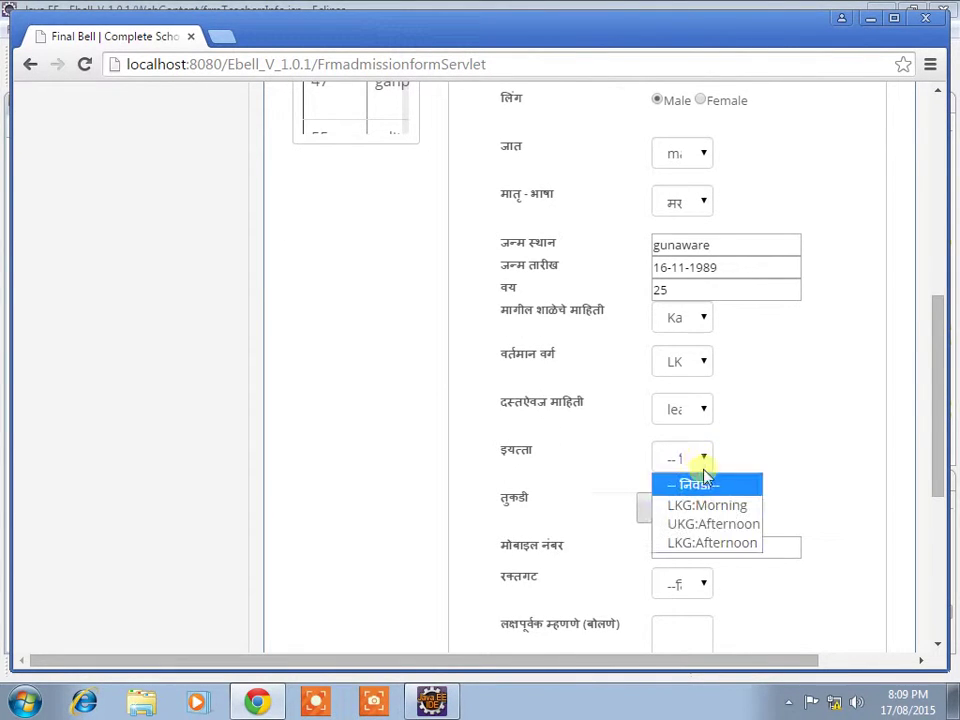
{"action": "left_click", "coordinate": [724, 508]}
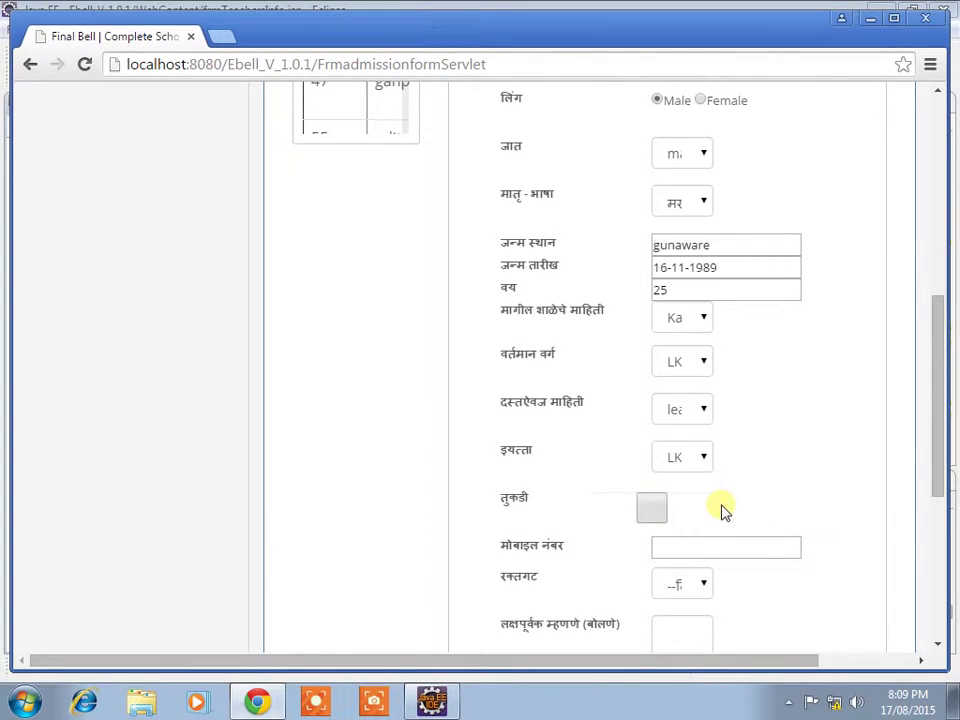
{"action": "left_click", "coordinate": [653, 512]}
{"action": "left_click", "coordinate": [790, 508]}
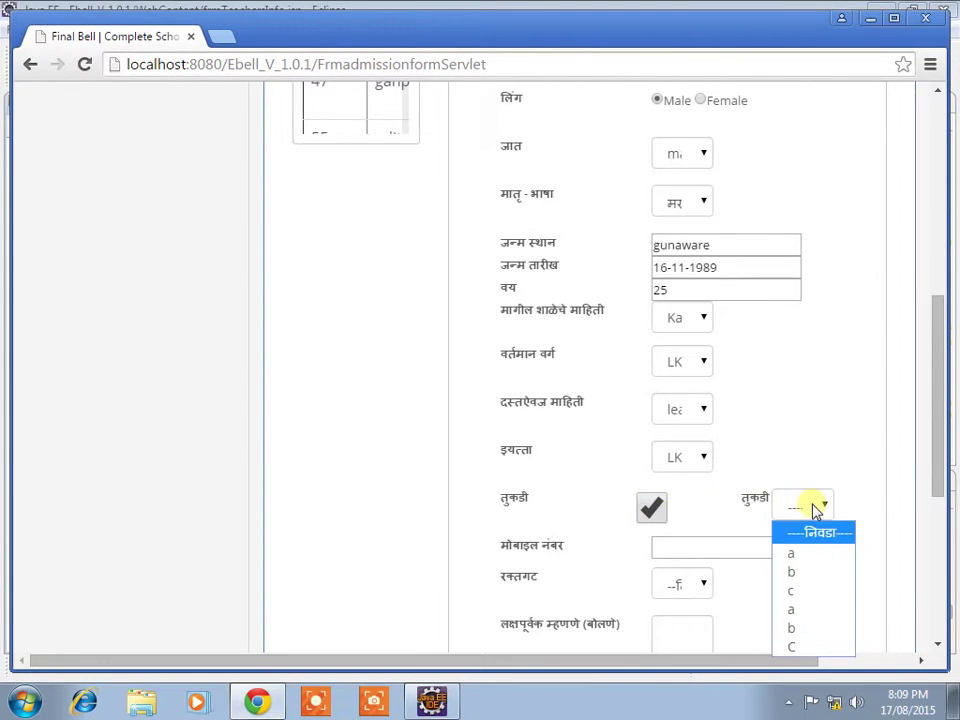
{"action": "left_click", "coordinate": [814, 554]}
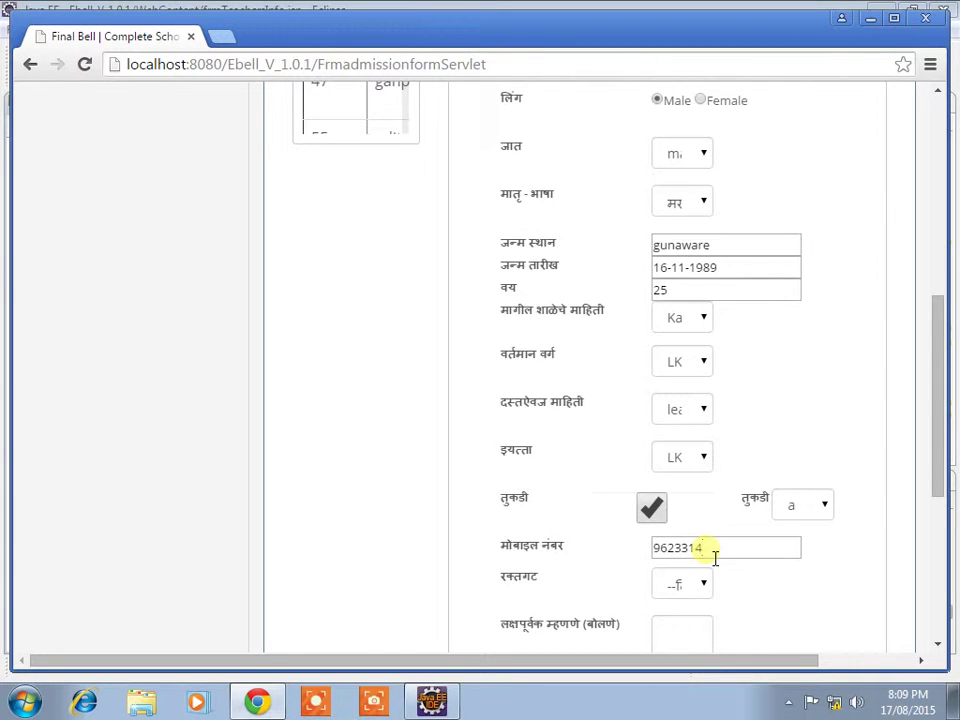
Step: Set blood group O+, add the remark 'good', and open the photo file picker
{"action": "scroll", "coordinate": [715, 557], "scroll_direction": "down", "scroll_amount": 1}
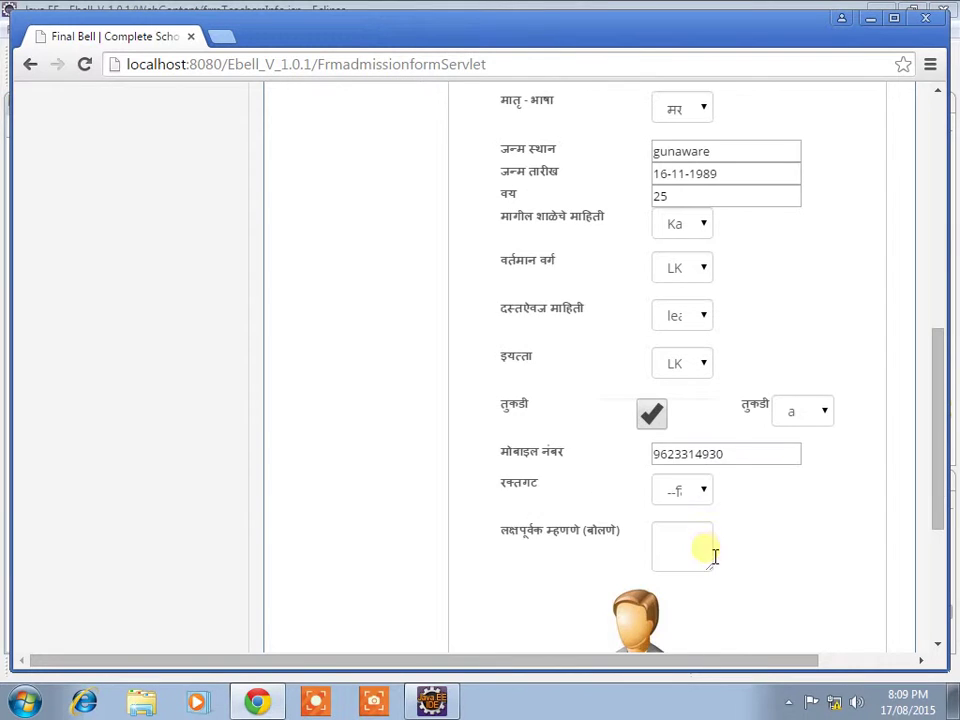
{"action": "left_click", "coordinate": [690, 490]}
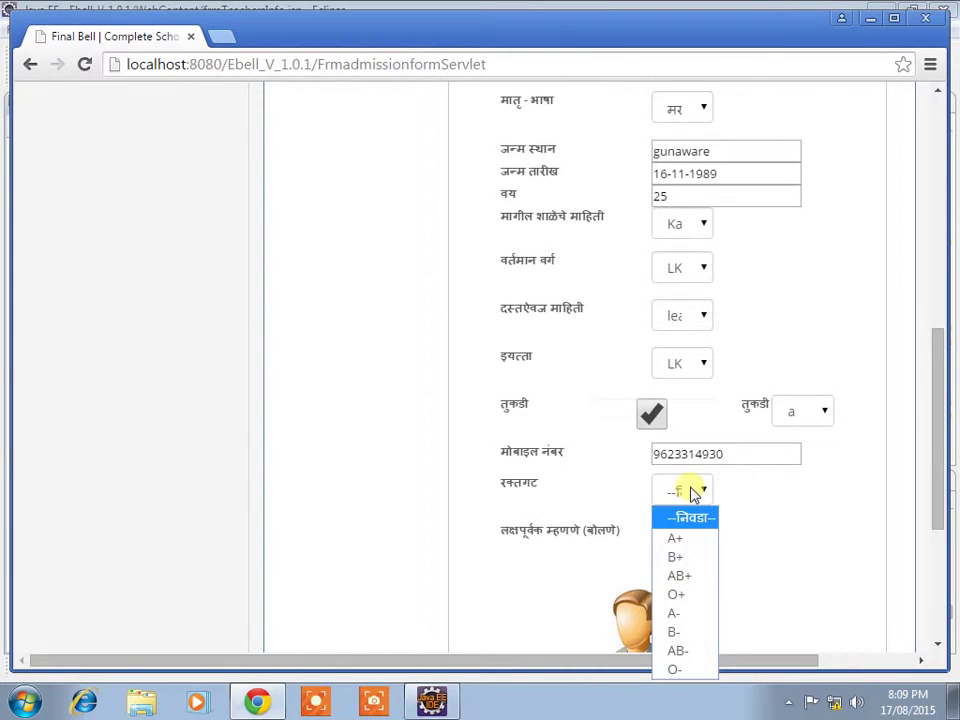
{"action": "left_click", "coordinate": [703, 596]}
{"action": "left_click", "coordinate": [708, 553]}
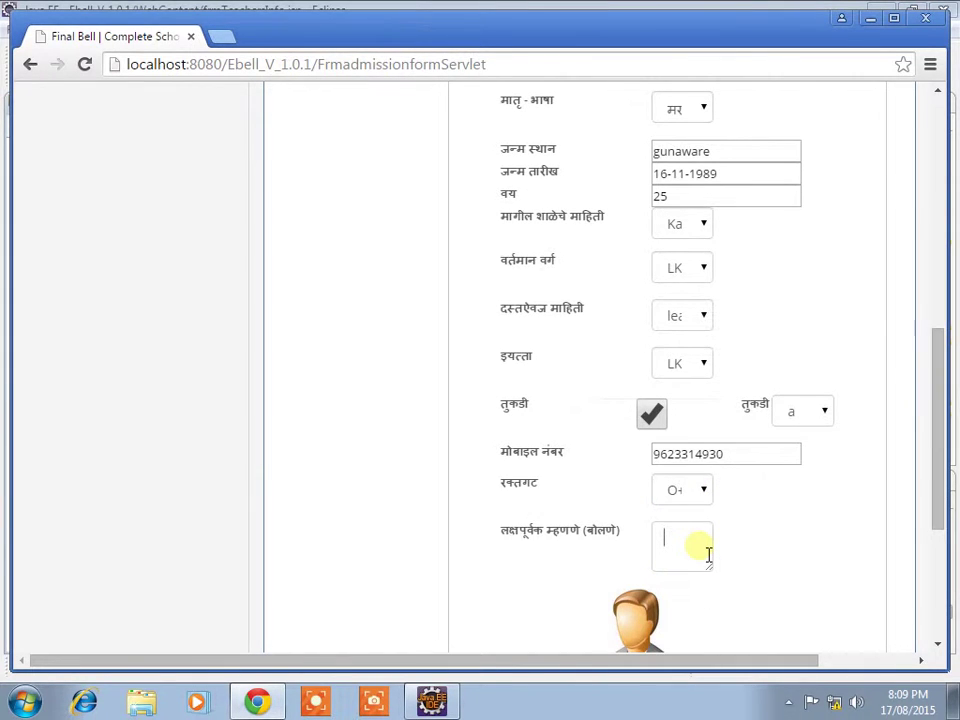
{"action": "scroll", "coordinate": [708, 553], "scroll_direction": "down", "scroll_amount": 1}
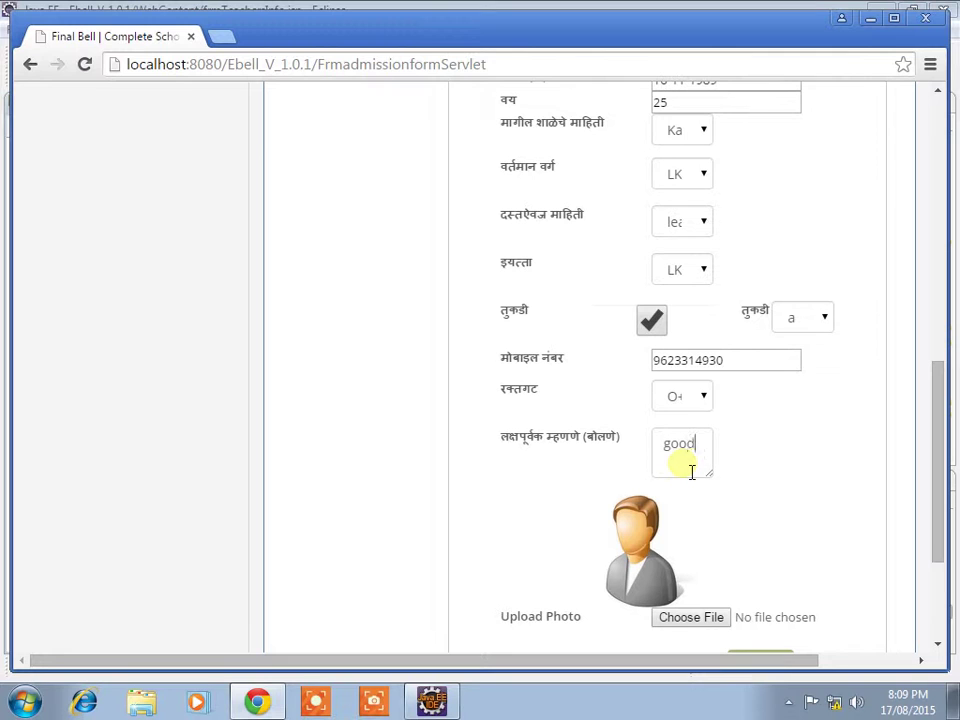
{"action": "left_click", "coordinate": [690, 617]}
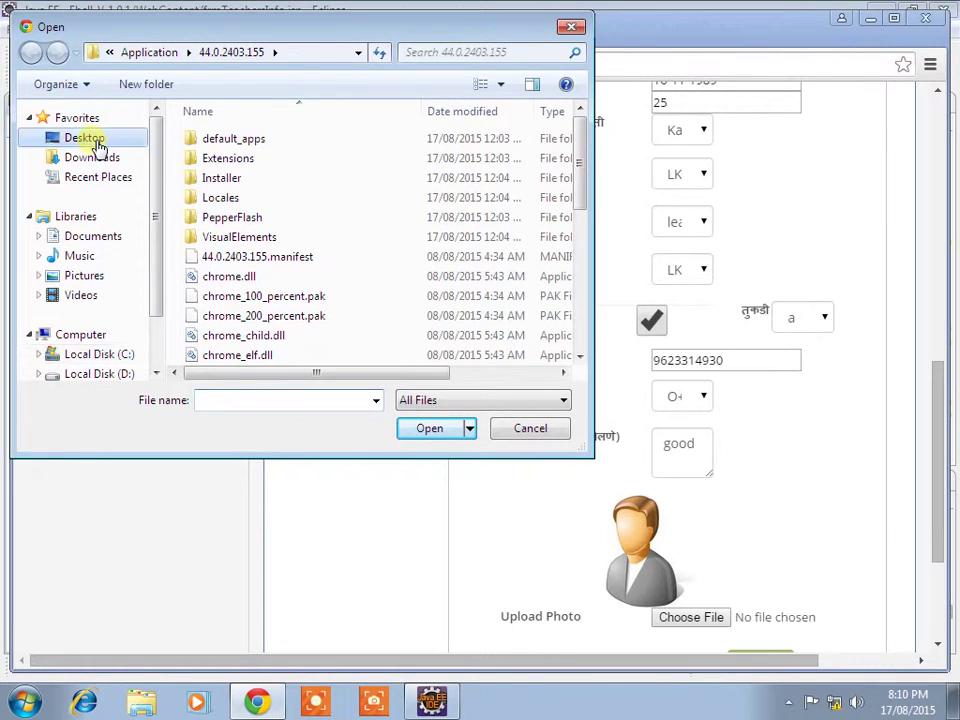
Step: Select Desert.jpg from Libraries > Pictures > Sample Pictures as the student photo
{"action": "left_click", "coordinate": [96, 142]}
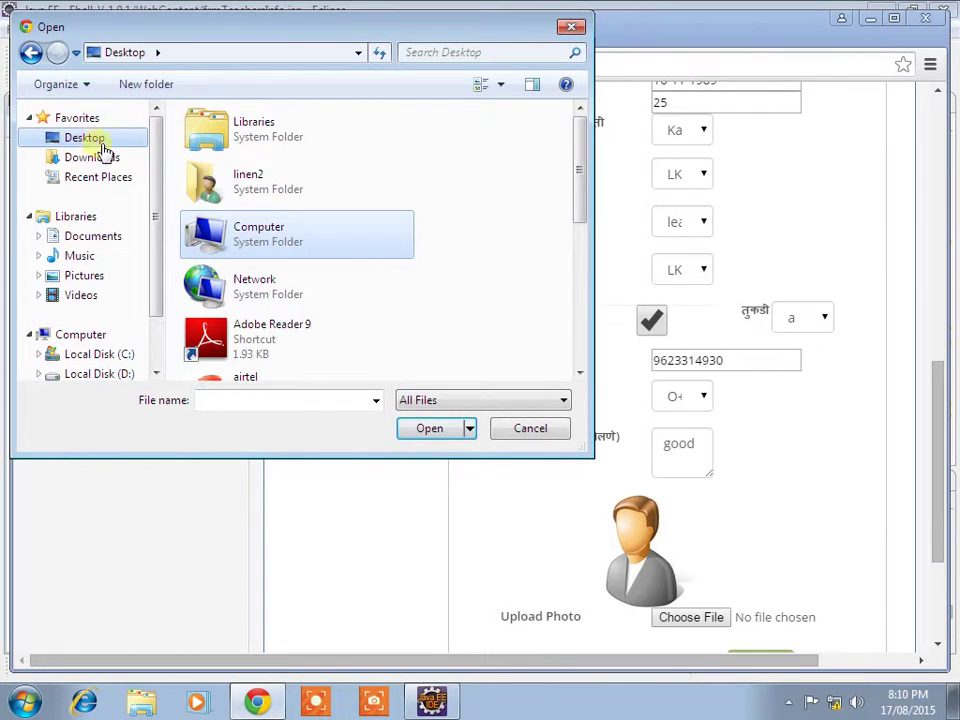
{"action": "double_click", "coordinate": [258, 135]}
{"action": "double_click", "coordinate": [256, 292]}
{"action": "double_click", "coordinate": [258, 225]}
{"action": "double_click", "coordinate": [358, 214]}
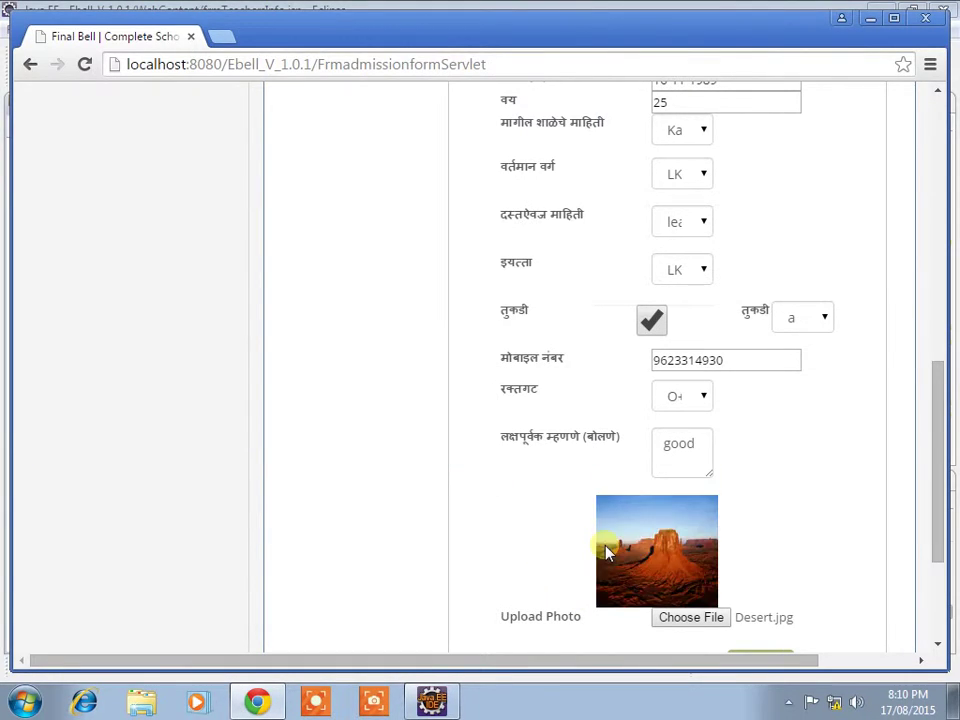
Step: Save the admission, dismiss the success alert, and begin the new form's admission date
{"action": "scroll", "coordinate": [606, 551], "scroll_direction": "down", "scroll_amount": 3}
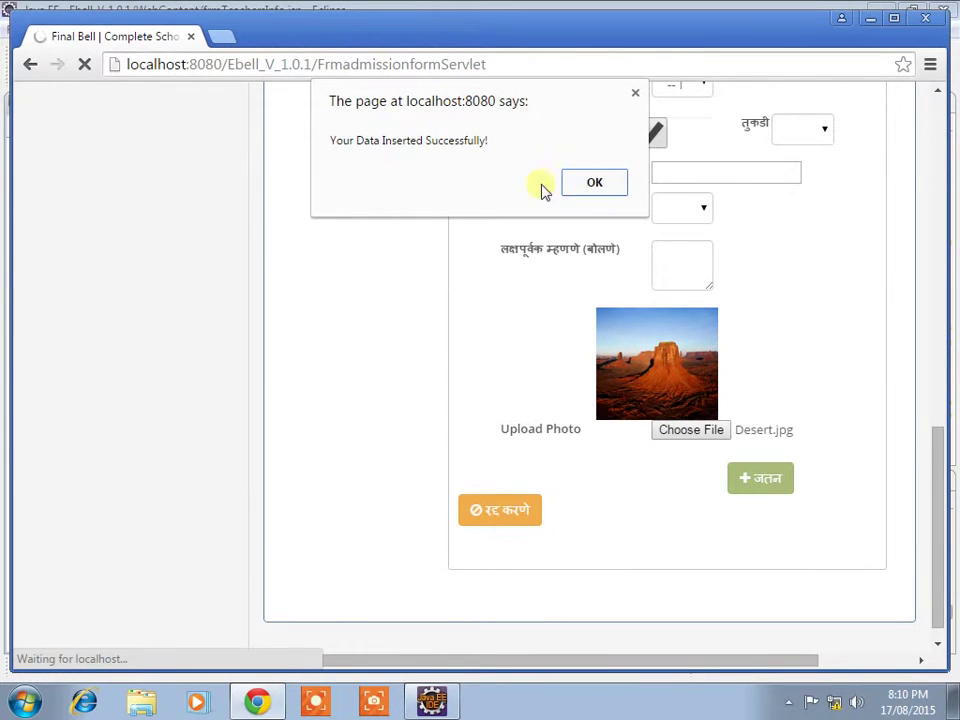
{"action": "left_click", "coordinate": [579, 184]}
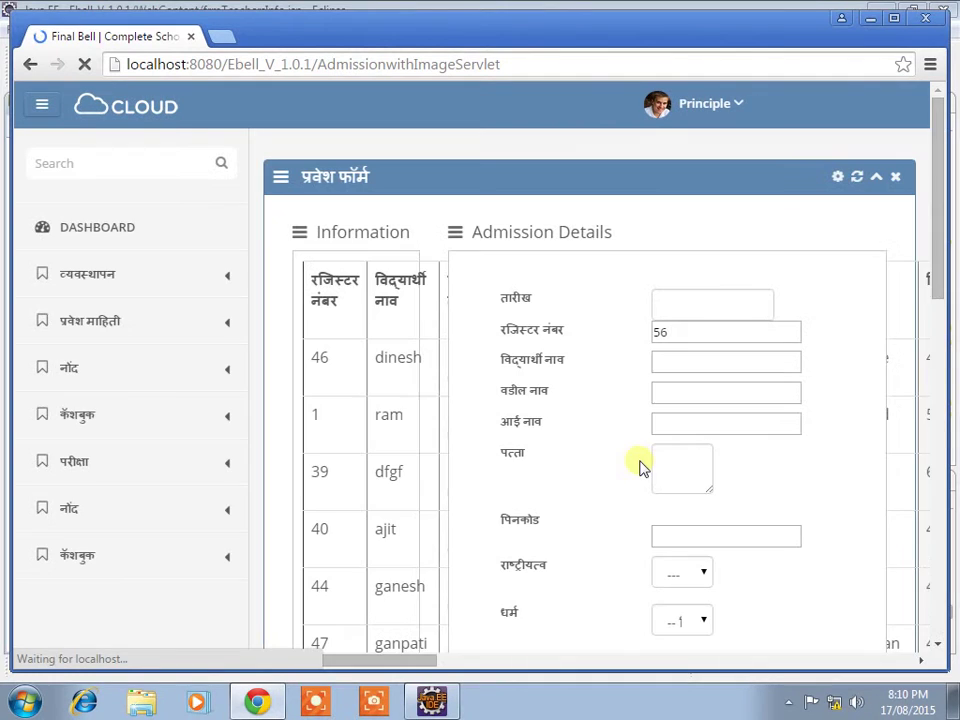
{"action": "left_click", "coordinate": [719, 313]}
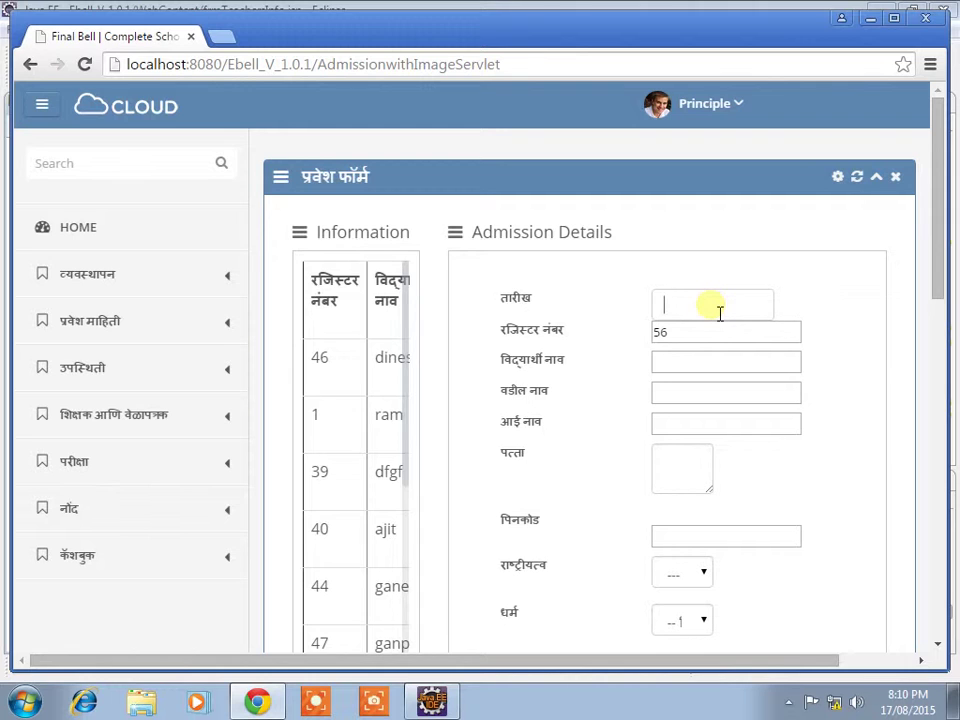
Step: Enter admission date 12-08-2015 and fill the student name from the suggestion
{"action": "type", "text": "12-08-2015"}
{"action": "left_click", "coordinate": [707, 338]}
{"action": "left_click", "coordinate": [707, 366]}
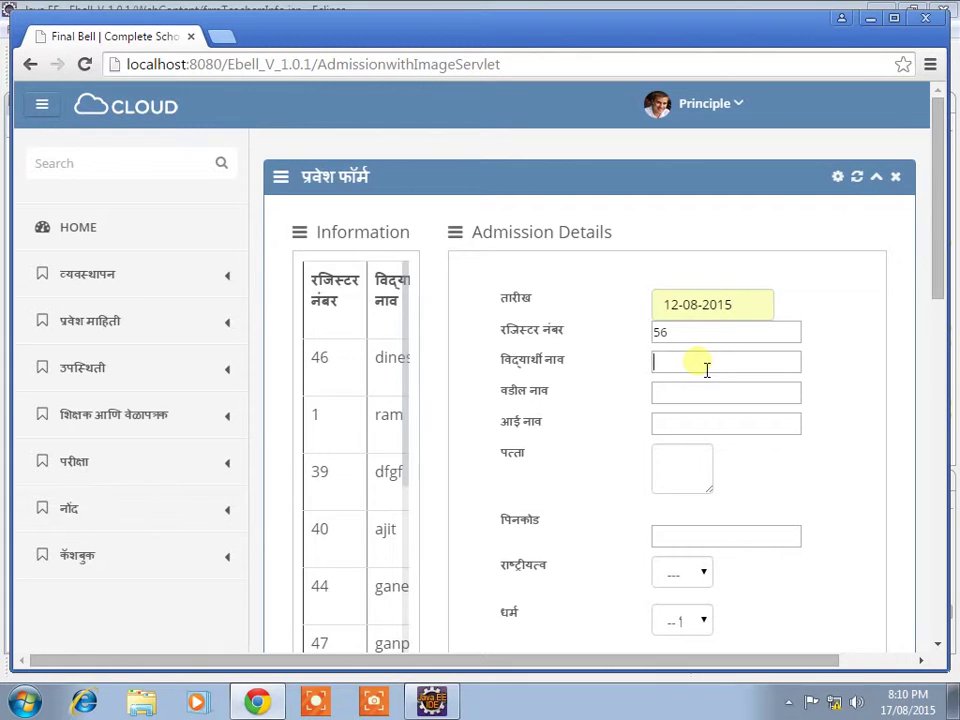
{"action": "left_click", "coordinate": [707, 388]}
Step: Fill the father's and mother's names from the suggestions
{"action": "left_click", "coordinate": [714, 396]}
{"action": "type", "text": "s"}
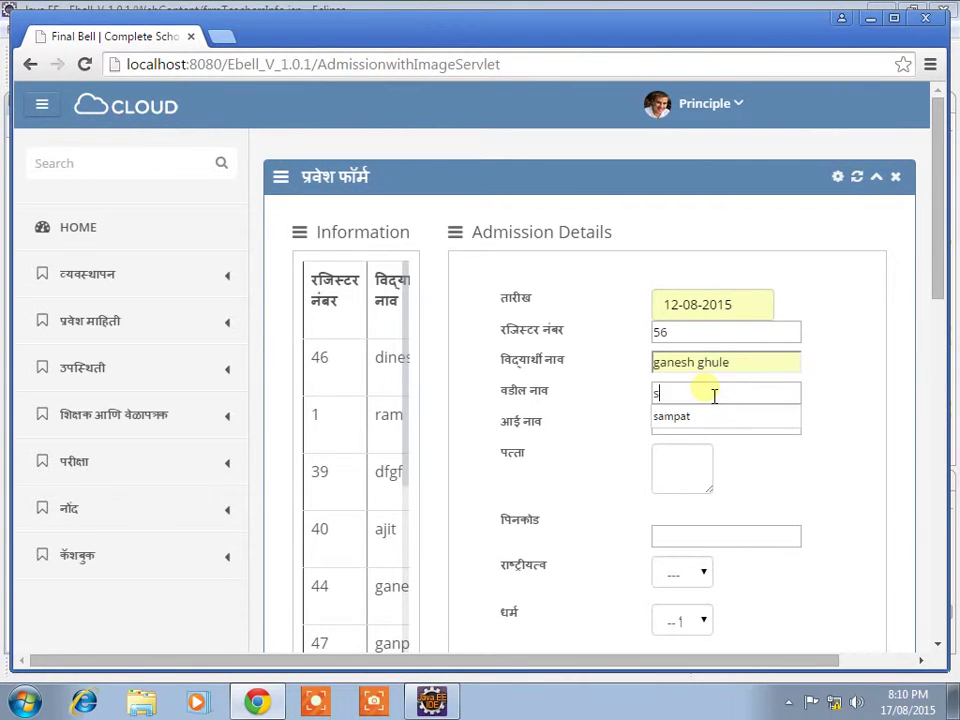
{"action": "left_click", "coordinate": [703, 418]}
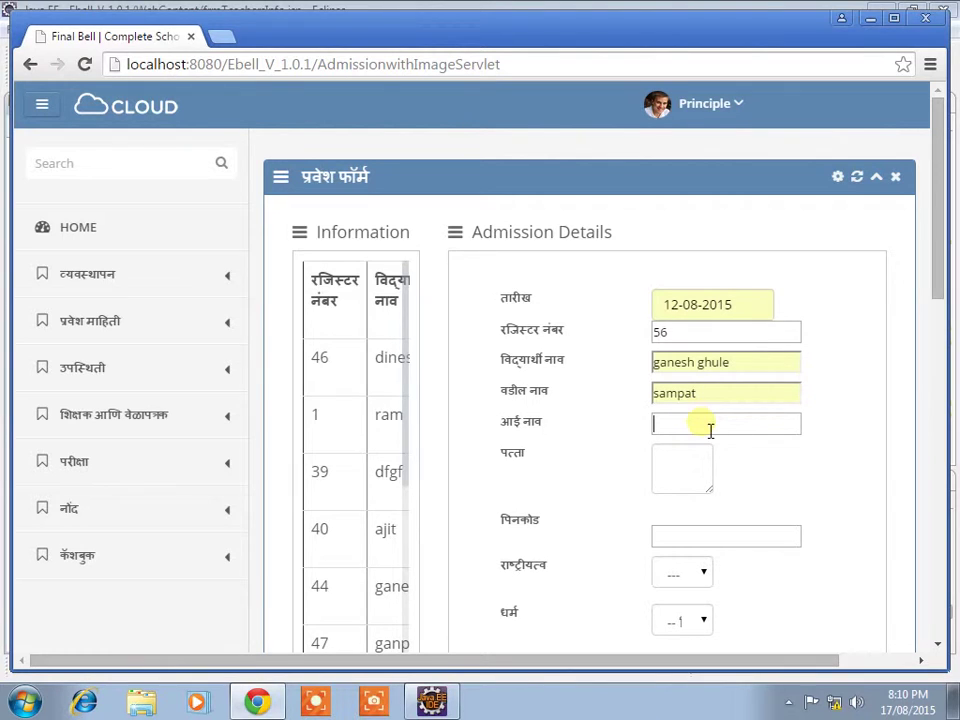
{"action": "left_click", "coordinate": [710, 426]}
{"action": "type", "text": "sh"}
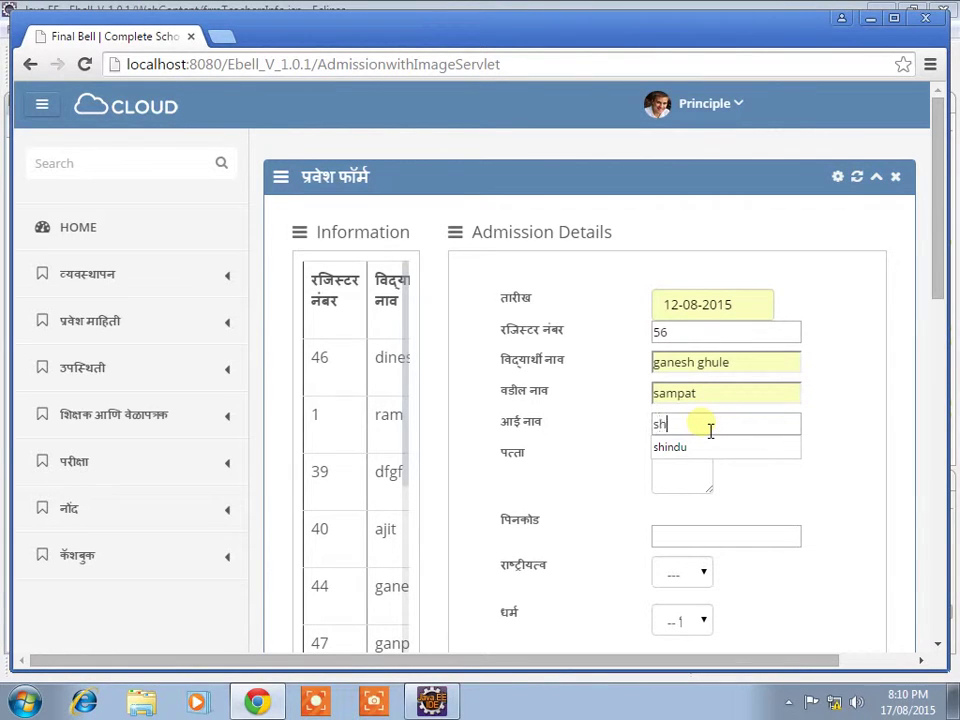
{"action": "left_click", "coordinate": [701, 447]}
Step: Enter the address with pincode 415523 and set nationality to भारतीय
{"action": "left_click", "coordinate": [700, 472]}
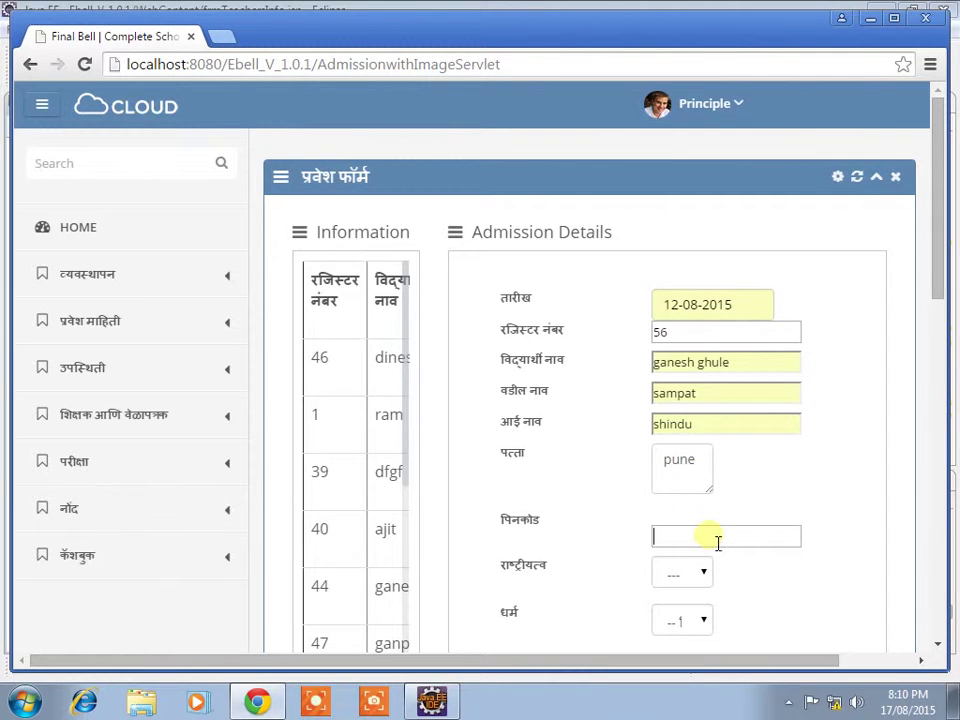
{"action": "type", "text": "4155"}
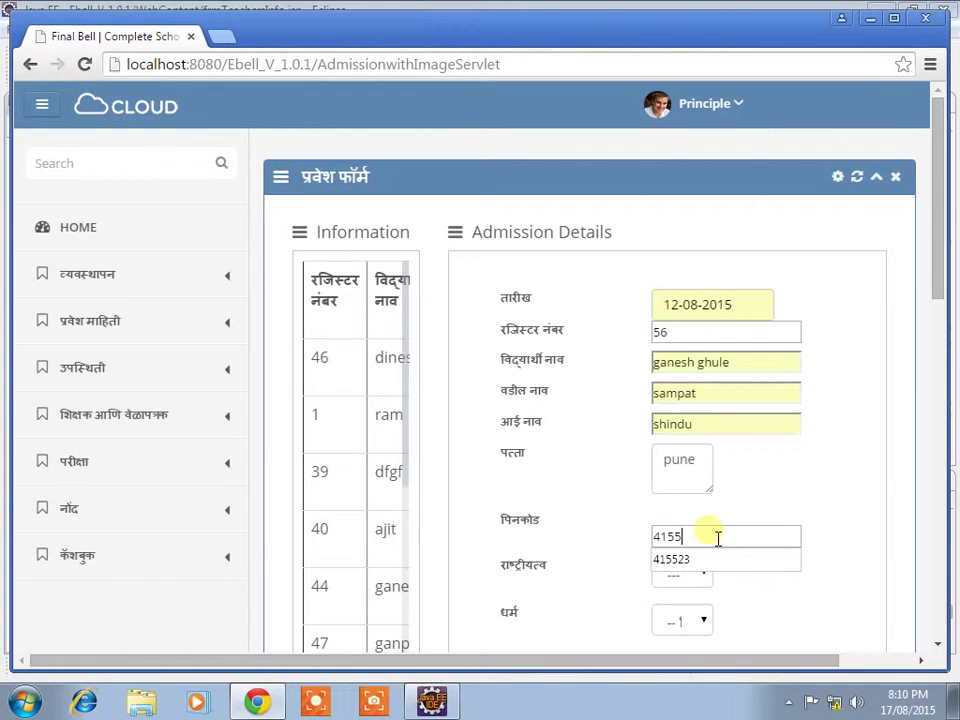
{"action": "type", "text": "23"}
{"action": "left_click", "coordinate": [699, 561]}
{"action": "left_click", "coordinate": [690, 572]}
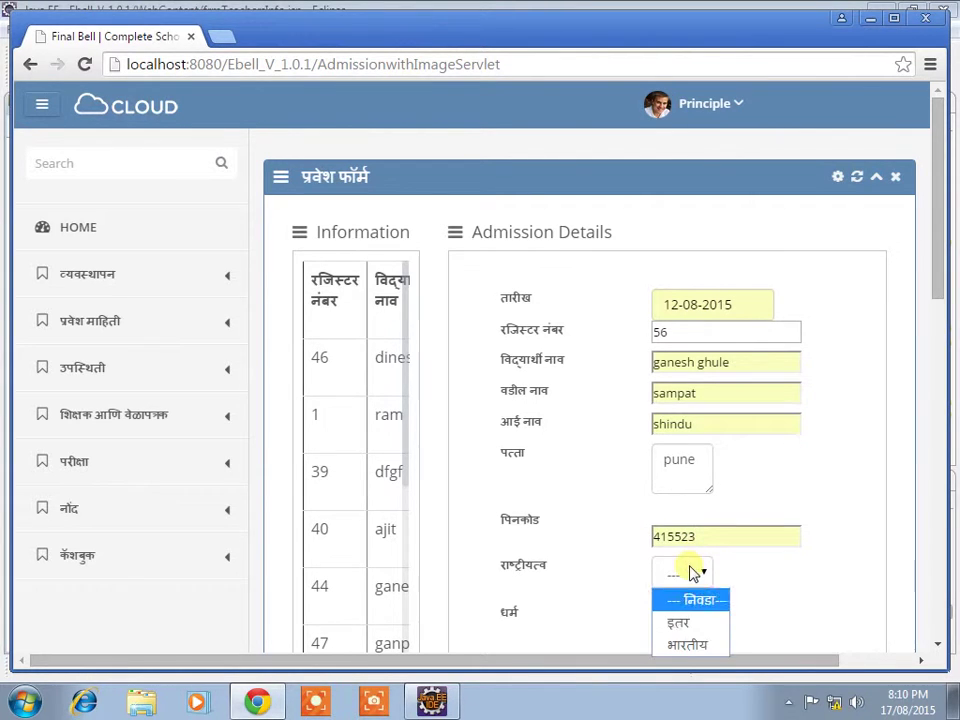
{"action": "left_click", "coordinate": [686, 644]}
Step: Set religion Hindu, gender Male, and caste marath
{"action": "scroll", "coordinate": [696, 618], "scroll_direction": "down", "scroll_amount": 1}
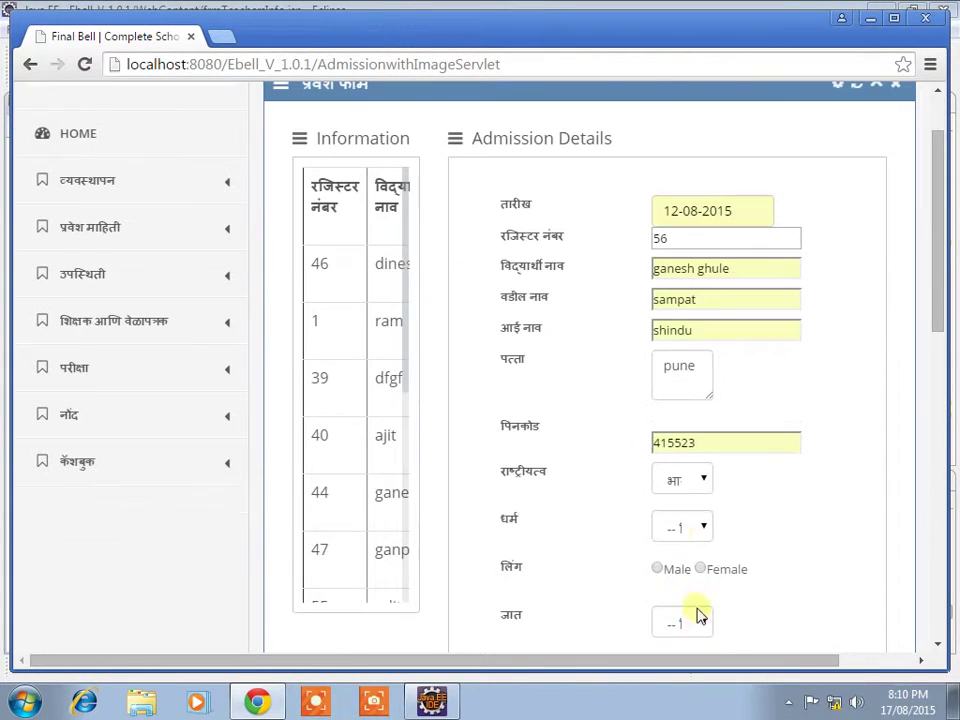
{"action": "left_click", "coordinate": [680, 530]}
{"action": "left_click", "coordinate": [688, 574]}
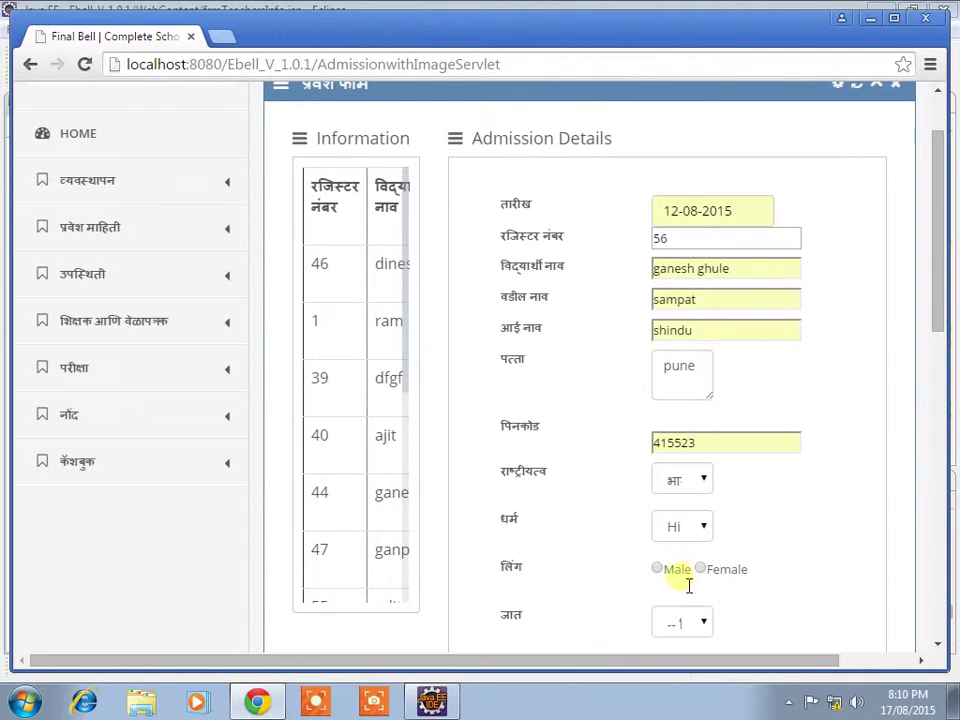
{"action": "left_click", "coordinate": [659, 572]}
{"action": "left_click", "coordinate": [681, 623]}
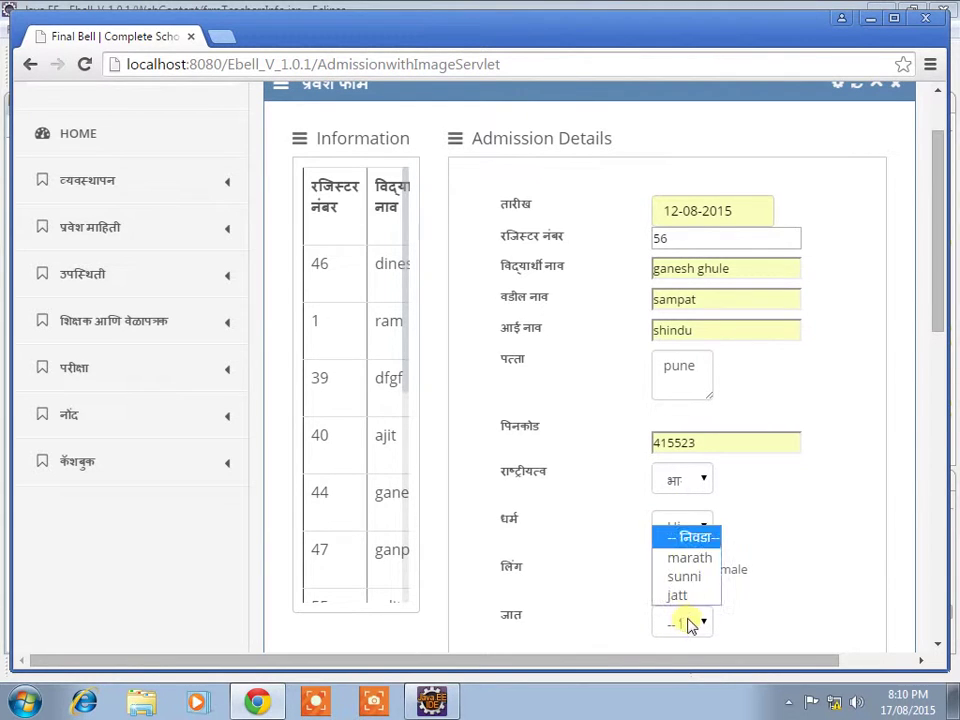
{"action": "left_click", "coordinate": [688, 566]}
Step: Set mother tongue मराठी and birthplace gunaware
{"action": "scroll", "coordinate": [689, 562], "scroll_direction": "down", "scroll_amount": 2}
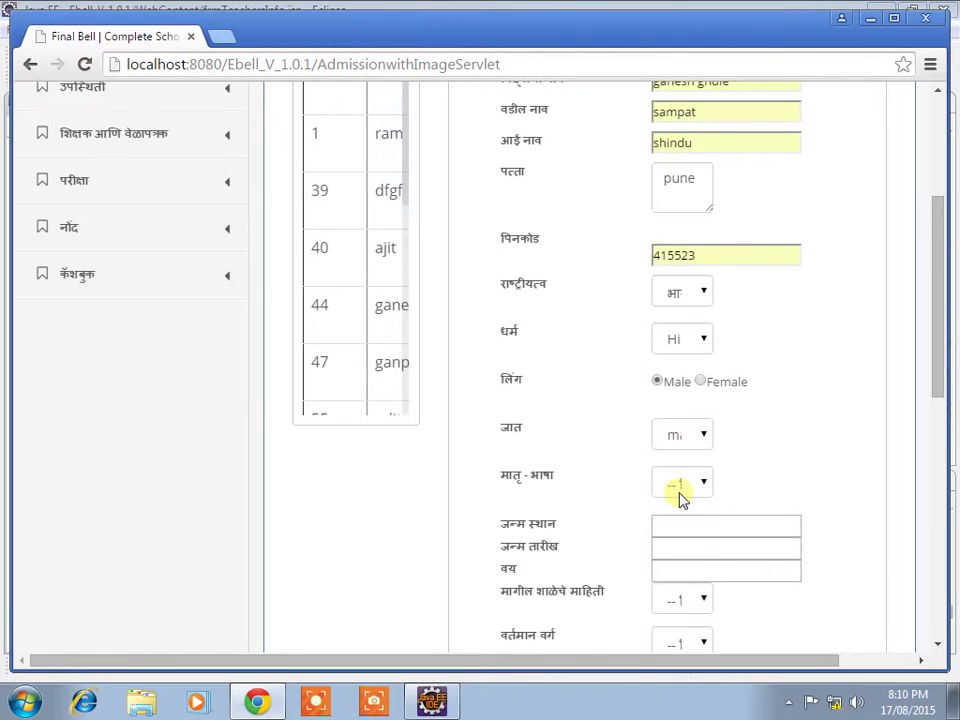
{"action": "left_click", "coordinate": [688, 483]}
{"action": "left_click", "coordinate": [690, 532]}
{"action": "left_click", "coordinate": [708, 535]}
{"action": "type", "text": "g"}
{"action": "left_click", "coordinate": [709, 551]}
Step: Enter birth date 16-11-1989 and age 25
{"action": "left_click", "coordinate": [714, 551]}
{"action": "type", "text": "1"}
{"action": "left_click", "coordinate": [716, 573]}
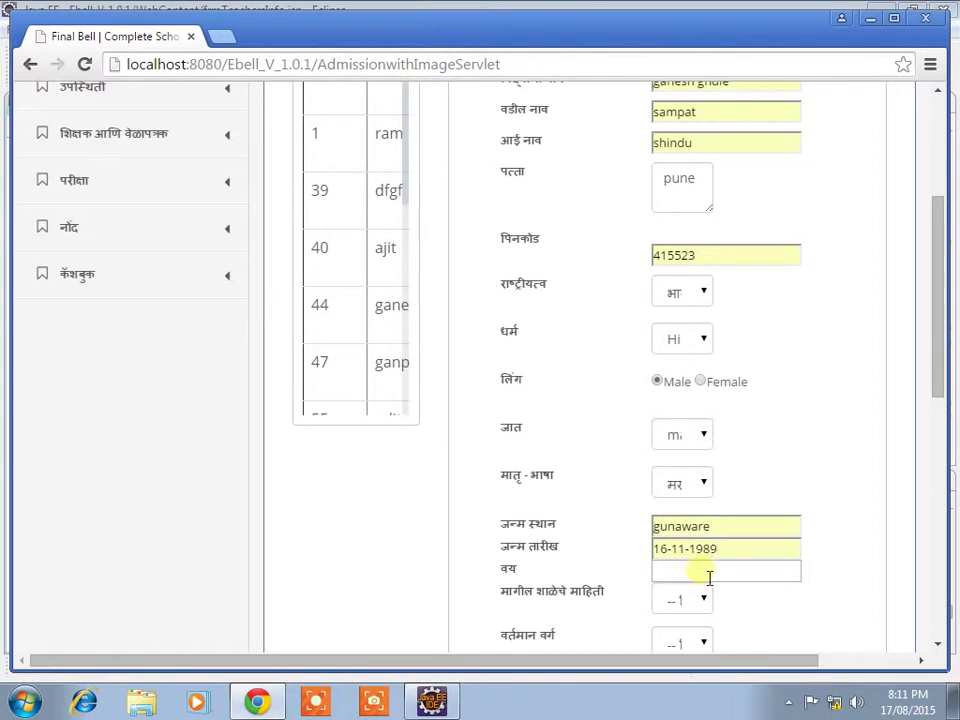
{"action": "left_click", "coordinate": [709, 572]}
{"action": "type", "text": "24"}
{"action": "key", "text": "BackSpace"}
{"action": "left_click", "coordinate": [698, 592]}
Step: Choose previous school Kai Sanjay Gandhi Vidyalaya Gunaware, class LKG, leaving certificate, standard LKG:Morning
{"action": "left_click", "coordinate": [706, 600]}
{"action": "left_click", "coordinate": [707, 574]}
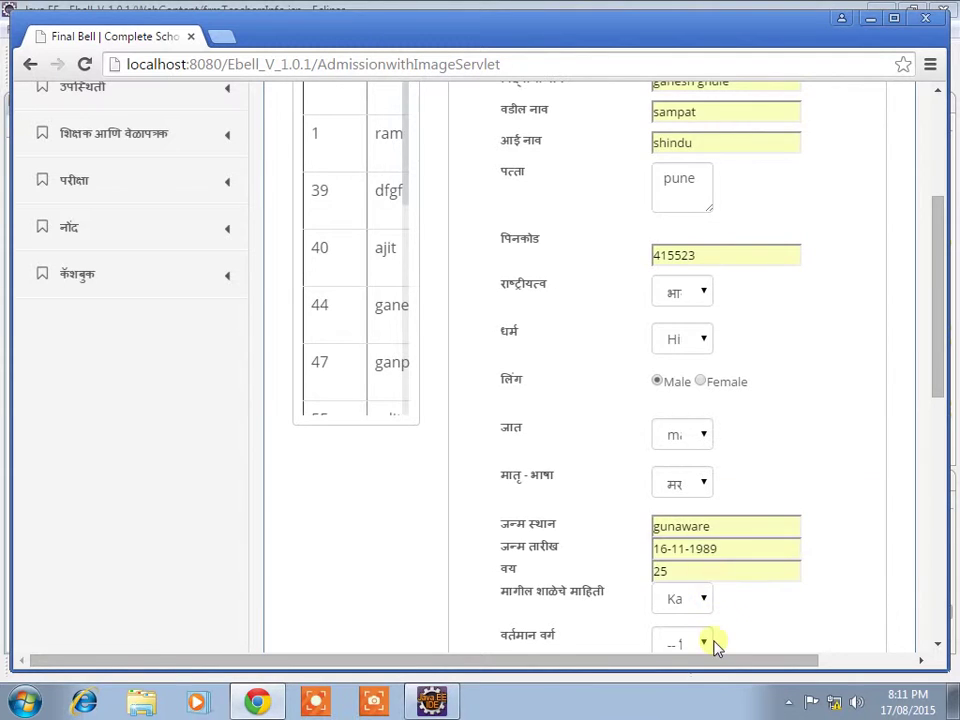
{"action": "scroll", "coordinate": [722, 602], "scroll_direction": "down", "scroll_amount": 2}
{"action": "left_click", "coordinate": [690, 460]}
{"action": "left_click", "coordinate": [700, 505]}
{"action": "left_click", "coordinate": [703, 508]}
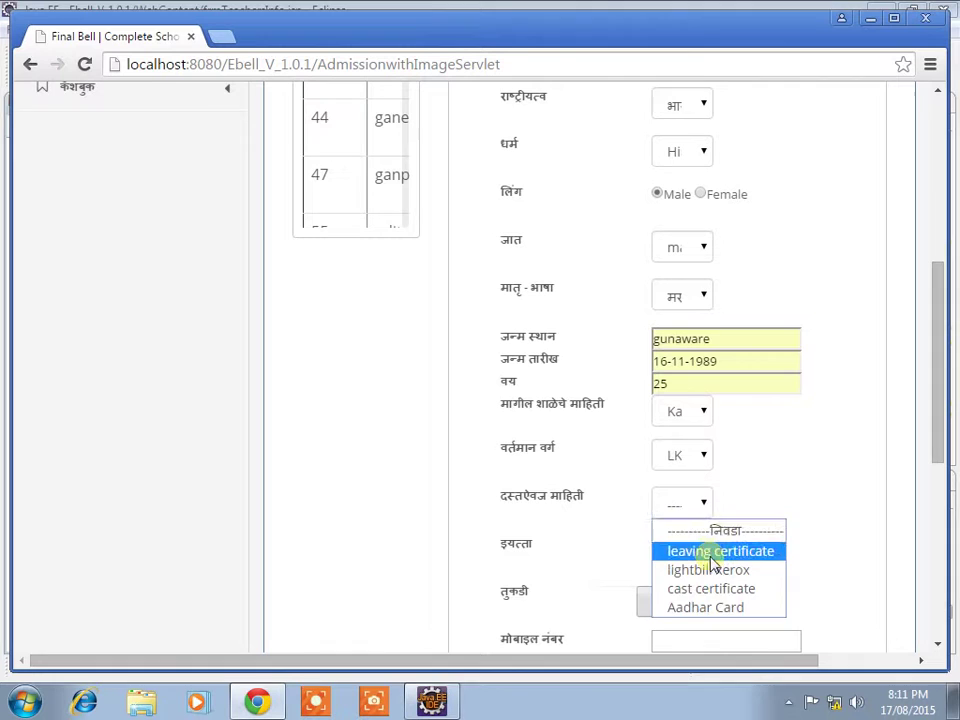
{"action": "left_click", "coordinate": [713, 558]}
{"action": "left_click", "coordinate": [703, 552]}
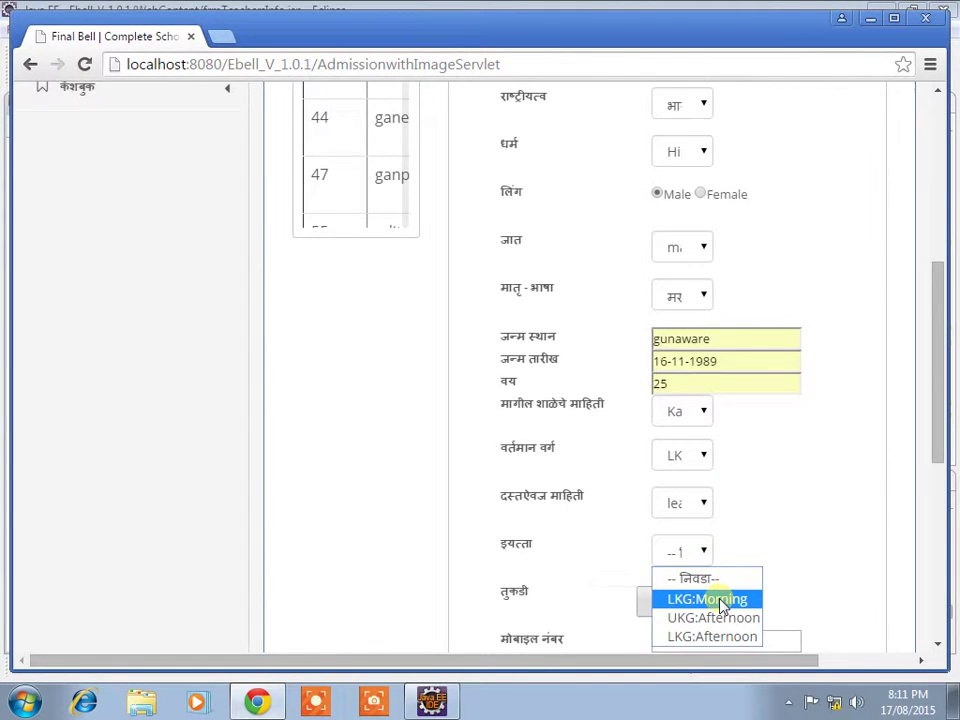
{"action": "left_click", "coordinate": [722, 602]}
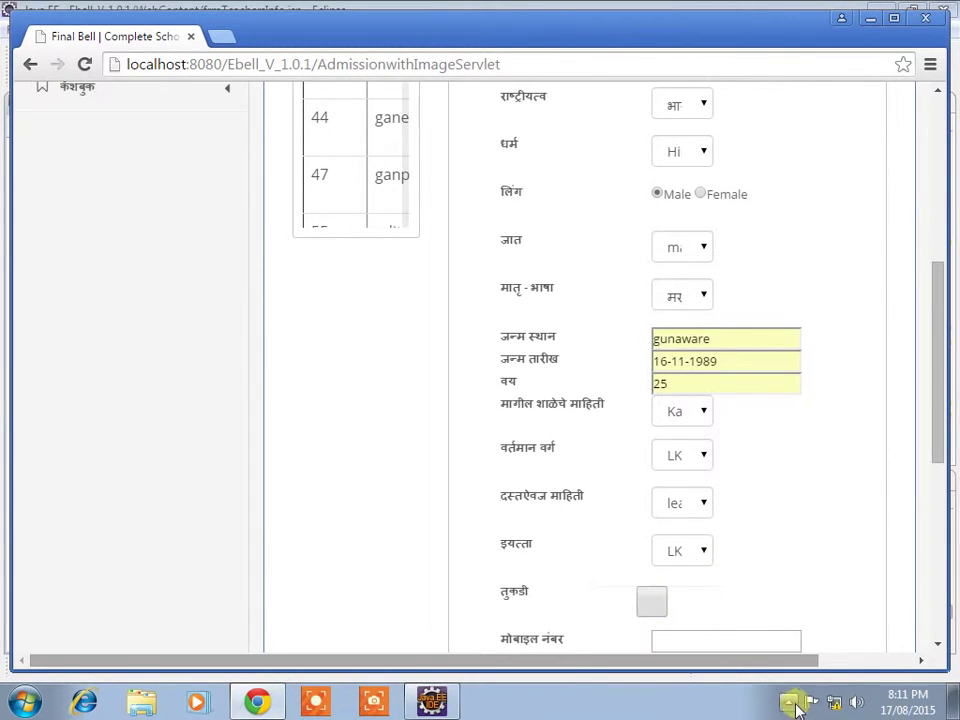
{"action": "left_click", "coordinate": [790, 703]}
{"action": "left_click", "coordinate": [757, 619]}
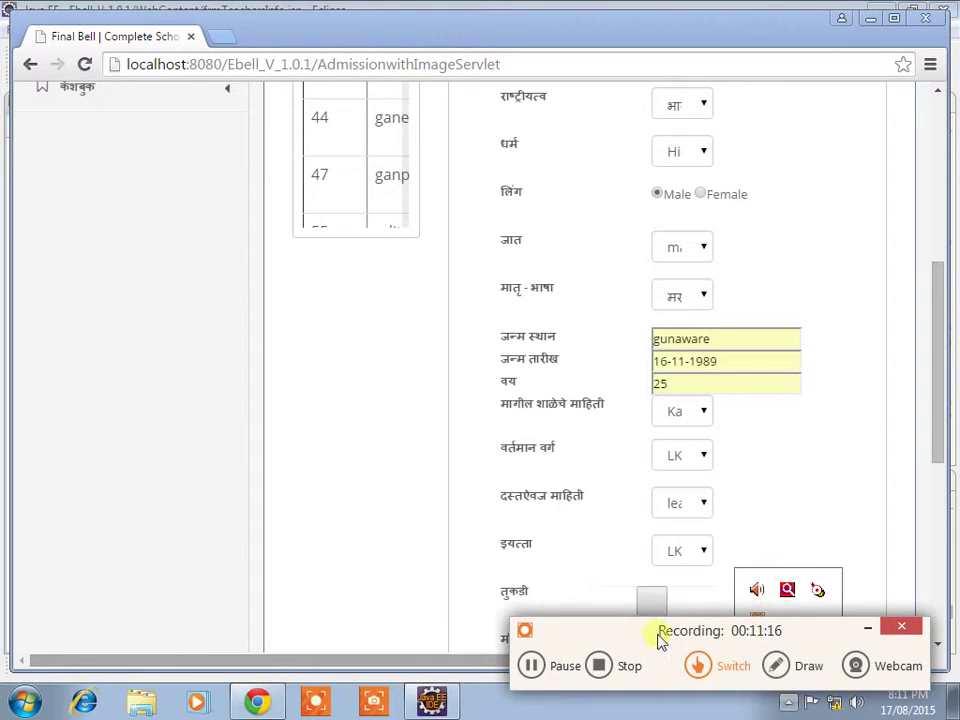
Step: Pause the recording, then clear and exit the Student Search page
{"action": "left_click", "coordinate": [531, 665]}
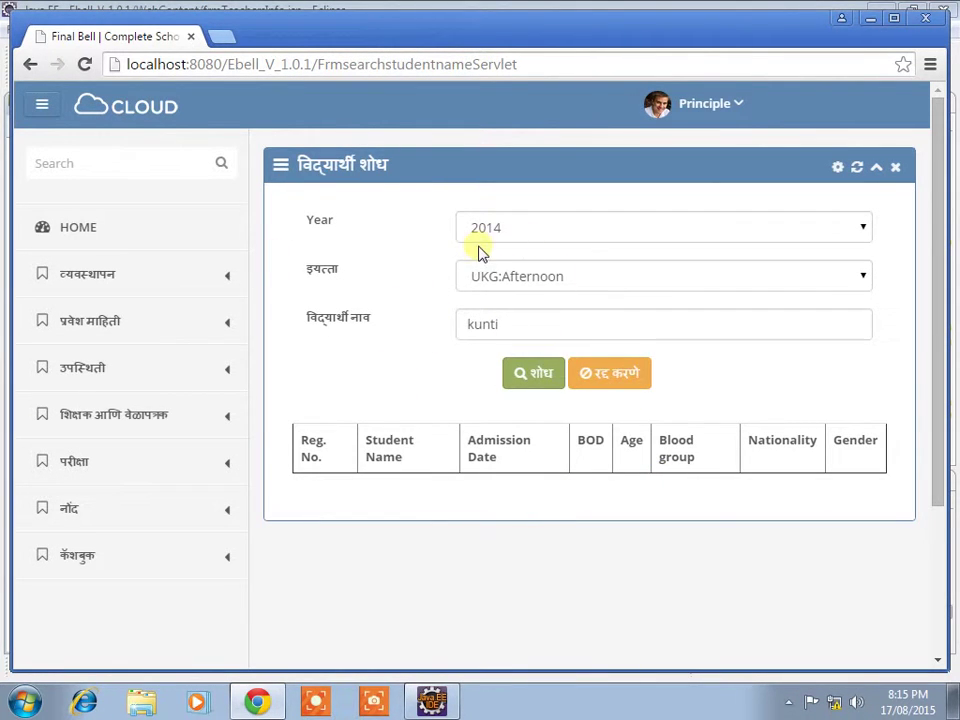
{"action": "left_click", "coordinate": [625, 376]}
{"action": "left_click", "coordinate": [623, 375]}
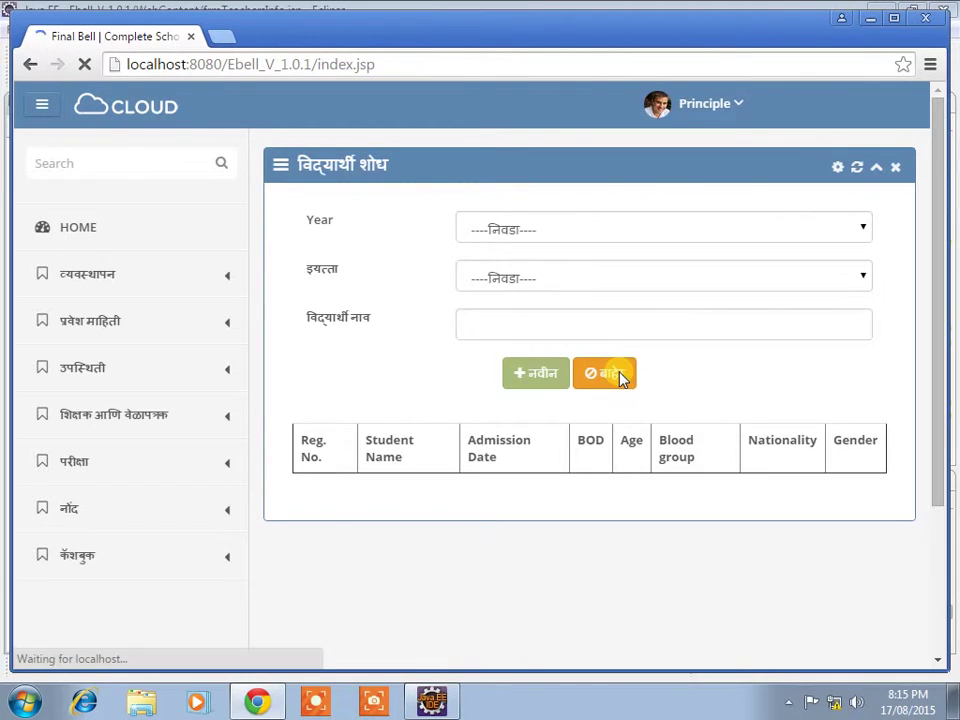
Step: View the standards list under व्यवस्थापन > इयत्ता, exit it, and expand प्रवेश माहिती
{"action": "left_click", "coordinate": [205, 333]}
{"action": "scroll", "coordinate": [146, 326], "scroll_direction": "down", "scroll_amount": 1}
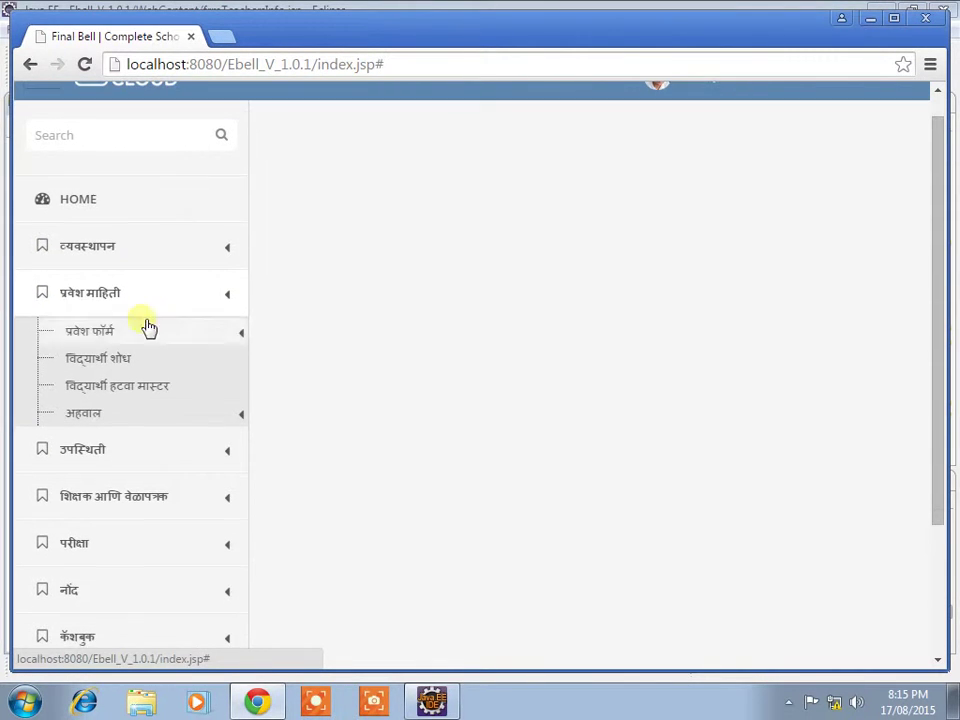
{"action": "left_click", "coordinate": [137, 265]}
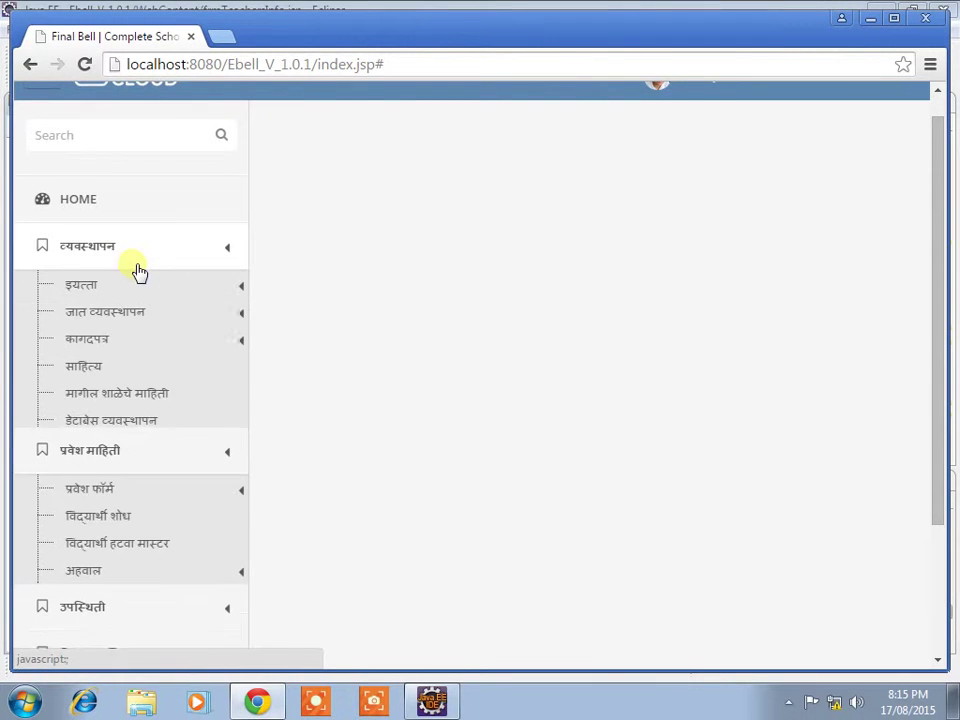
{"action": "scroll", "coordinate": [139, 272], "scroll_direction": "up", "scroll_amount": 1}
{"action": "left_click", "coordinate": [107, 316]}
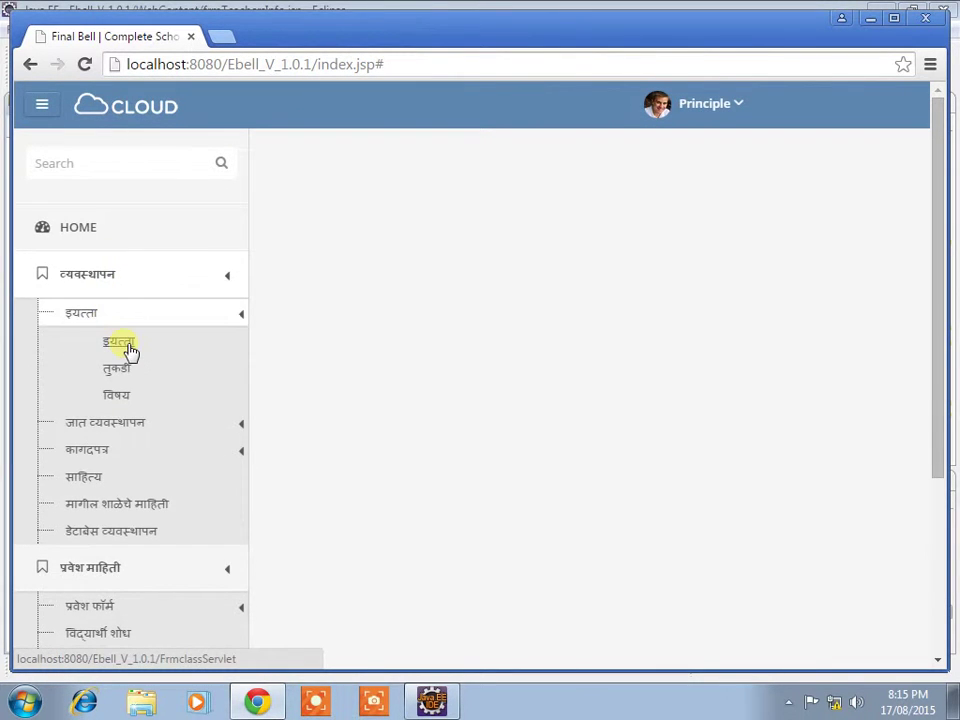
{"action": "left_click", "coordinate": [125, 346]}
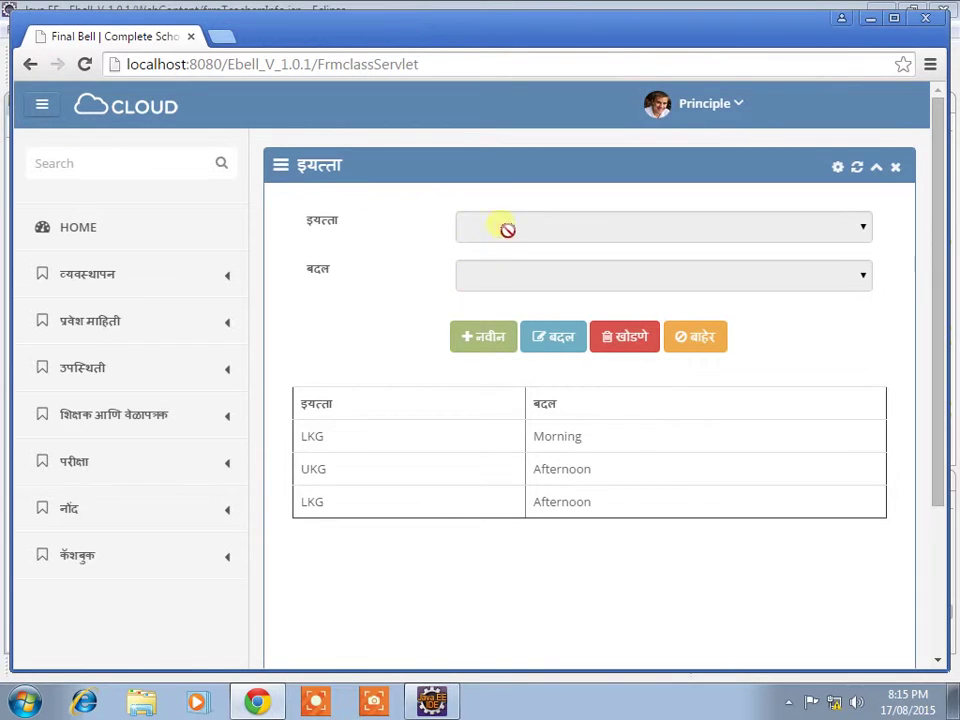
{"action": "left_click", "coordinate": [712, 343]}
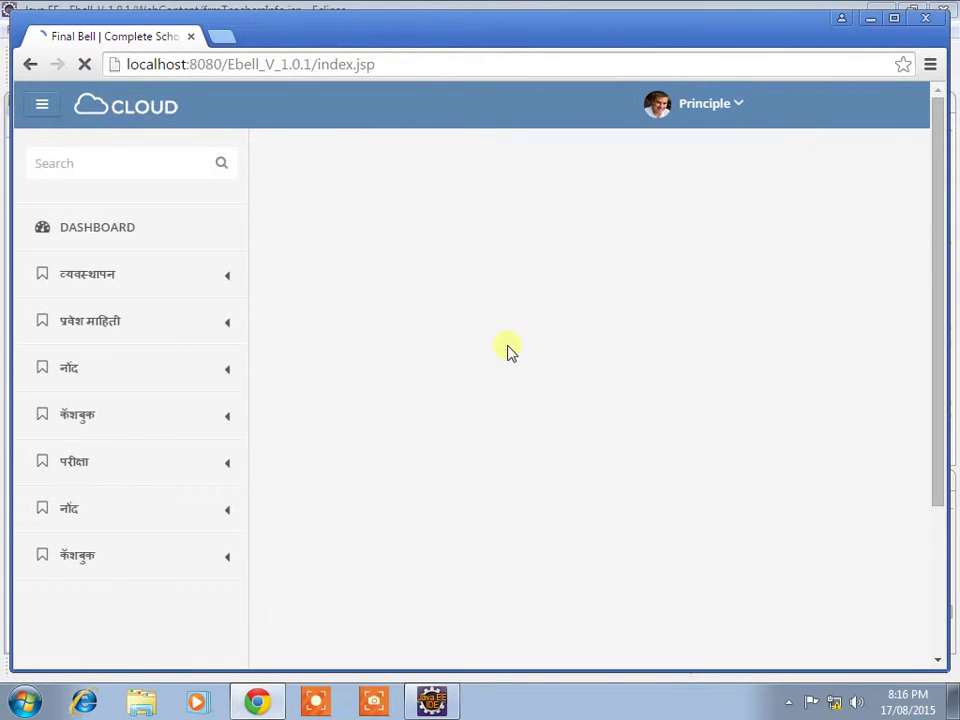
{"action": "left_click", "coordinate": [110, 328]}
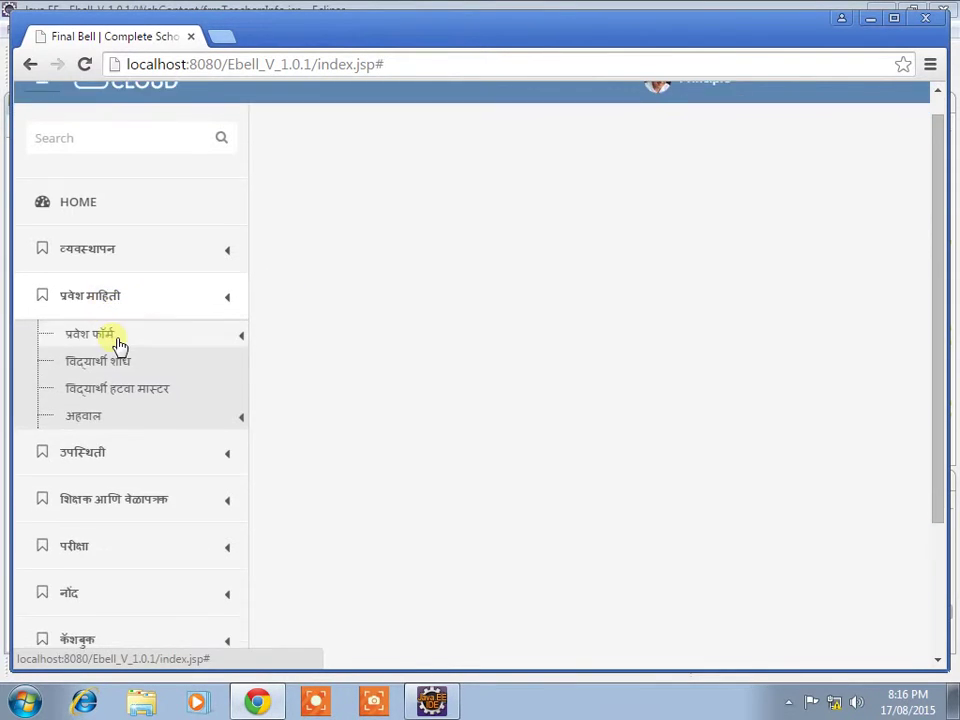
Step: Open the admission form and load record 51, scrolling through its details
{"action": "left_click", "coordinate": [128, 360]}
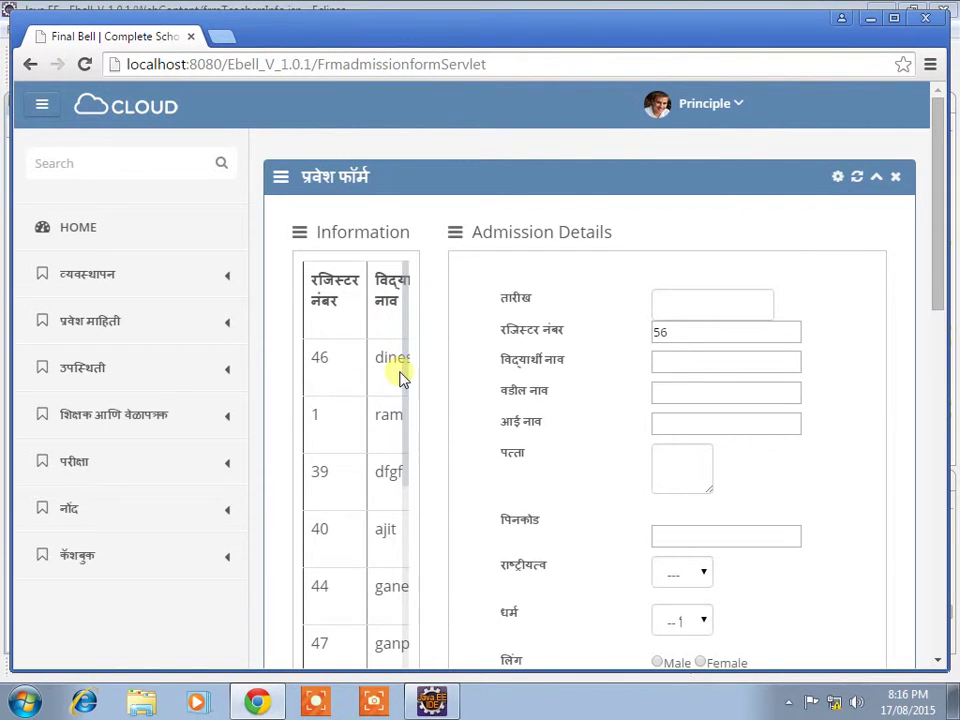
{"action": "left_click_drag", "start_coordinate": [400, 378], "coordinate": [427, 490]}
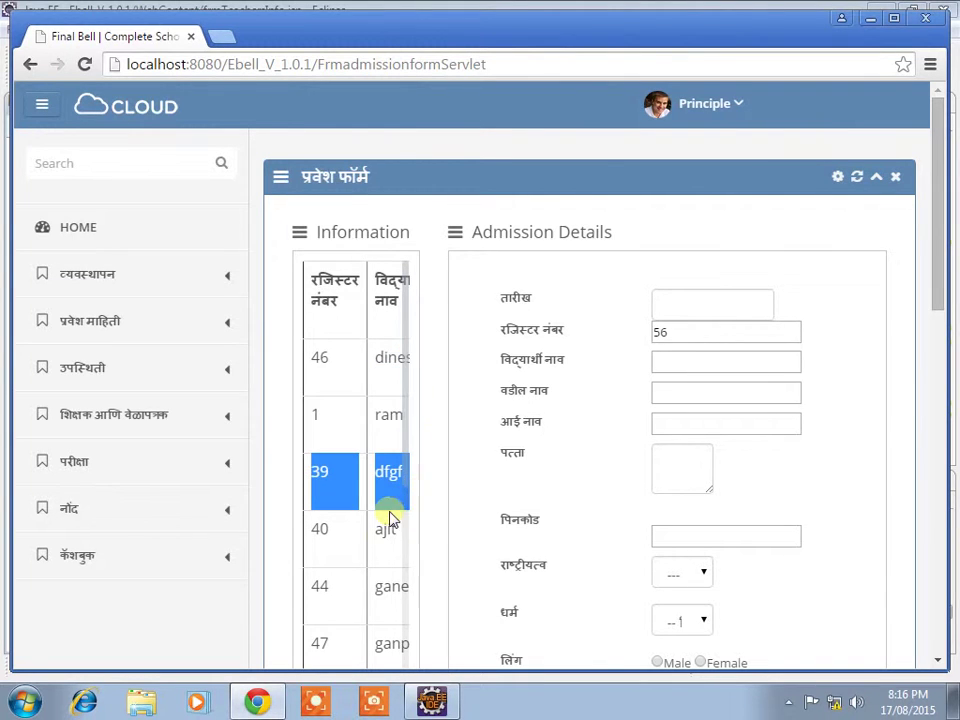
{"action": "scroll", "coordinate": [388, 516], "scroll_direction": "down", "scroll_amount": 4}
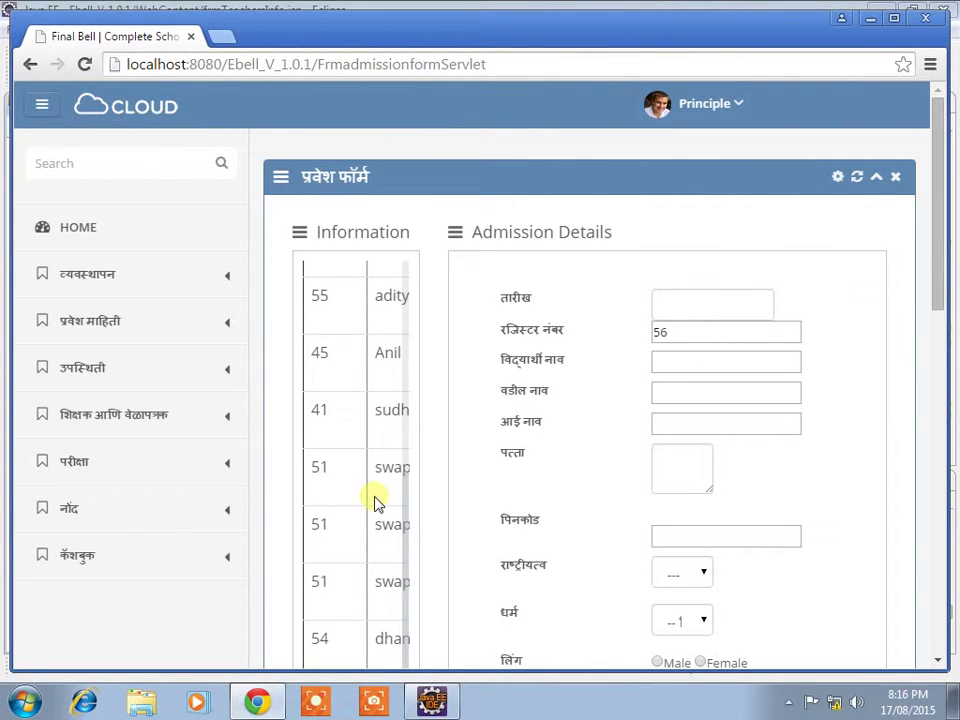
{"action": "left_click", "coordinate": [386, 474]}
{"action": "scroll", "coordinate": [480, 464], "scroll_direction": "down", "scroll_amount": 1}
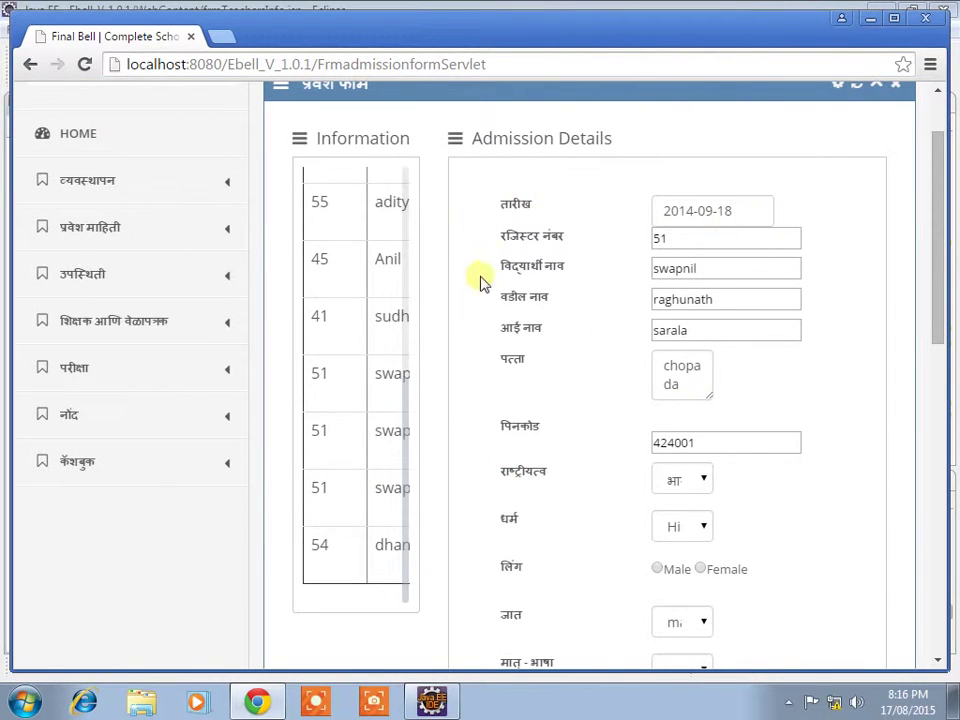
{"action": "scroll", "coordinate": [639, 456], "scroll_direction": "down", "scroll_amount": 6}
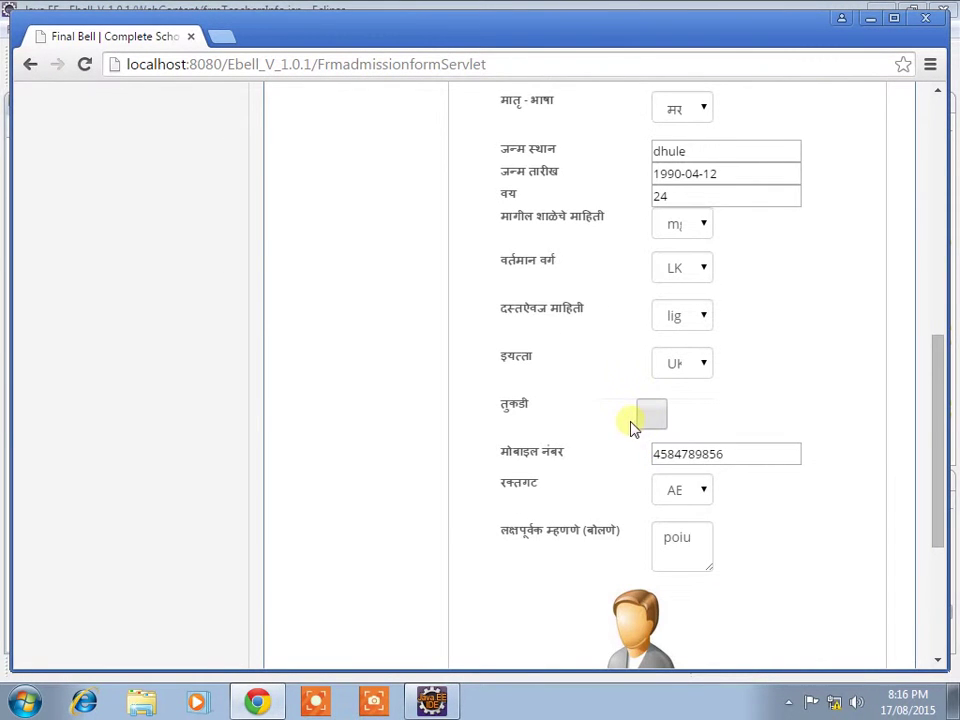
{"action": "scroll", "coordinate": [632, 434], "scroll_direction": "down", "scroll_amount": 3}
{"action": "scroll", "coordinate": [620, 439], "scroll_direction": "up", "scroll_amount": 5}
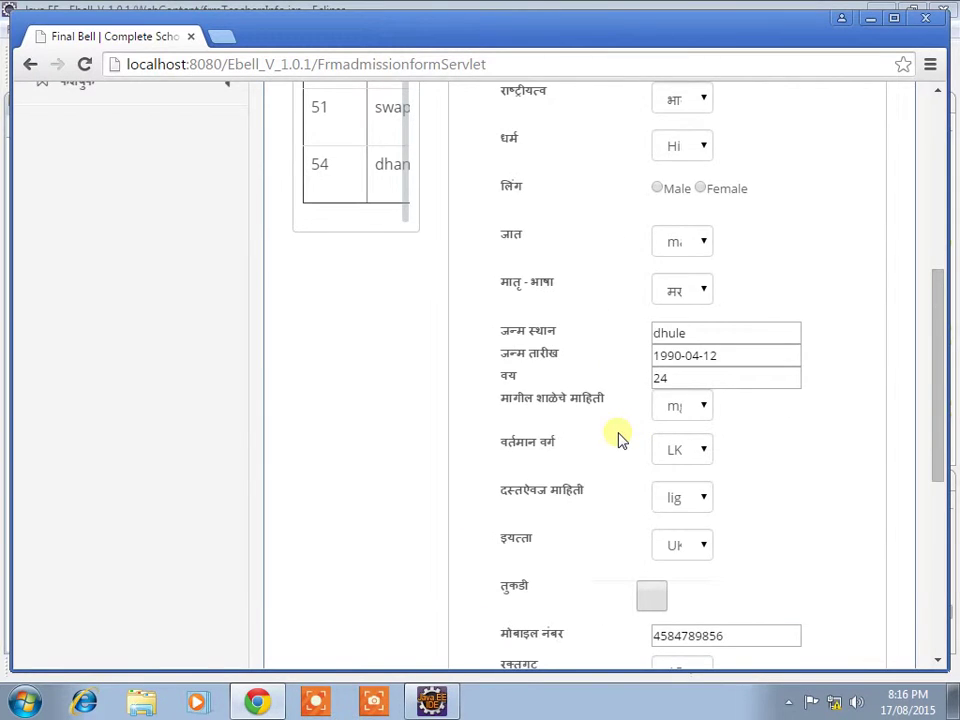
{"action": "scroll", "coordinate": [620, 439], "scroll_direction": "up", "scroll_amount": 4}
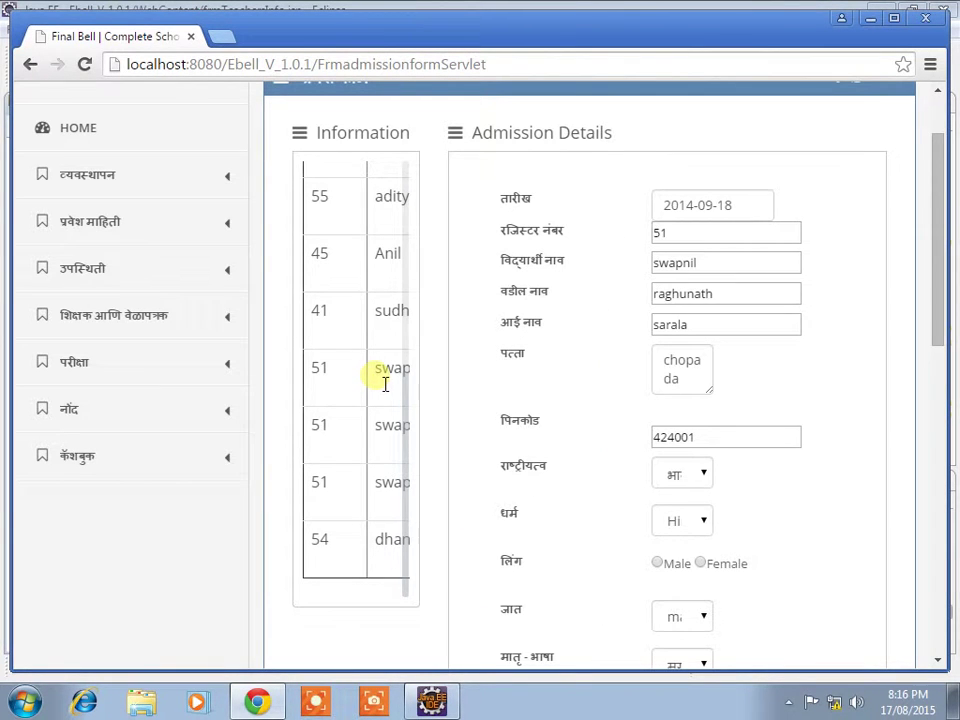
Step: Load records 41, 45, 55, 51 and 54 in turn, then exit to the dashboard
{"action": "left_click", "coordinate": [379, 330]}
{"action": "left_click", "coordinate": [388, 272]}
{"action": "left_click", "coordinate": [390, 215]}
{"action": "left_click", "coordinate": [393, 395]}
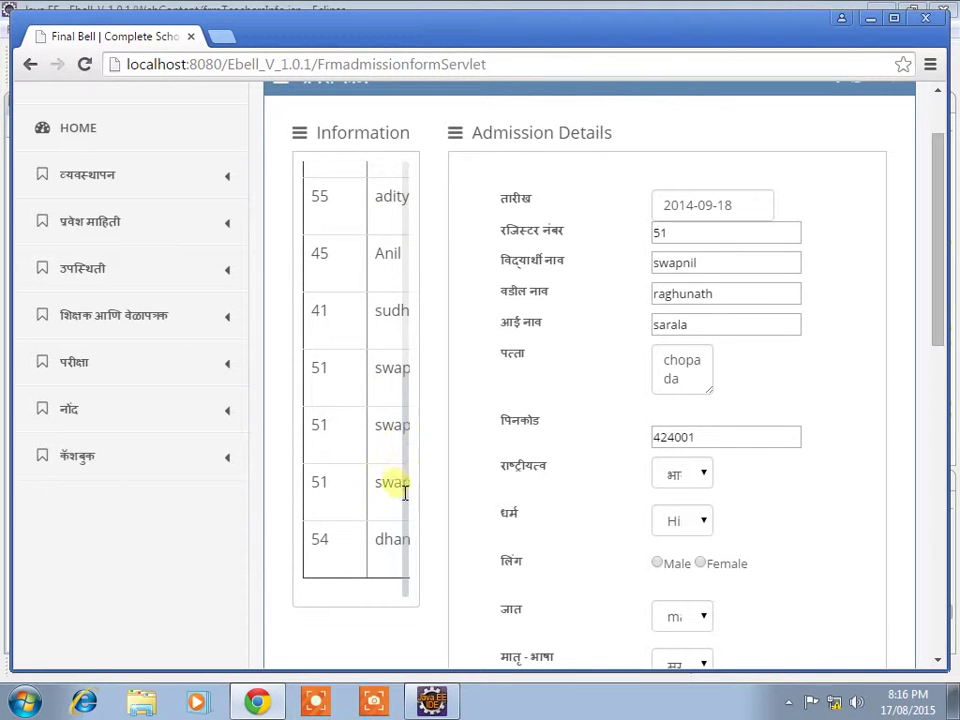
{"action": "left_click", "coordinate": [401, 546]}
{"action": "scroll", "coordinate": [564, 523], "scroll_direction": "down", "scroll_amount": 5}
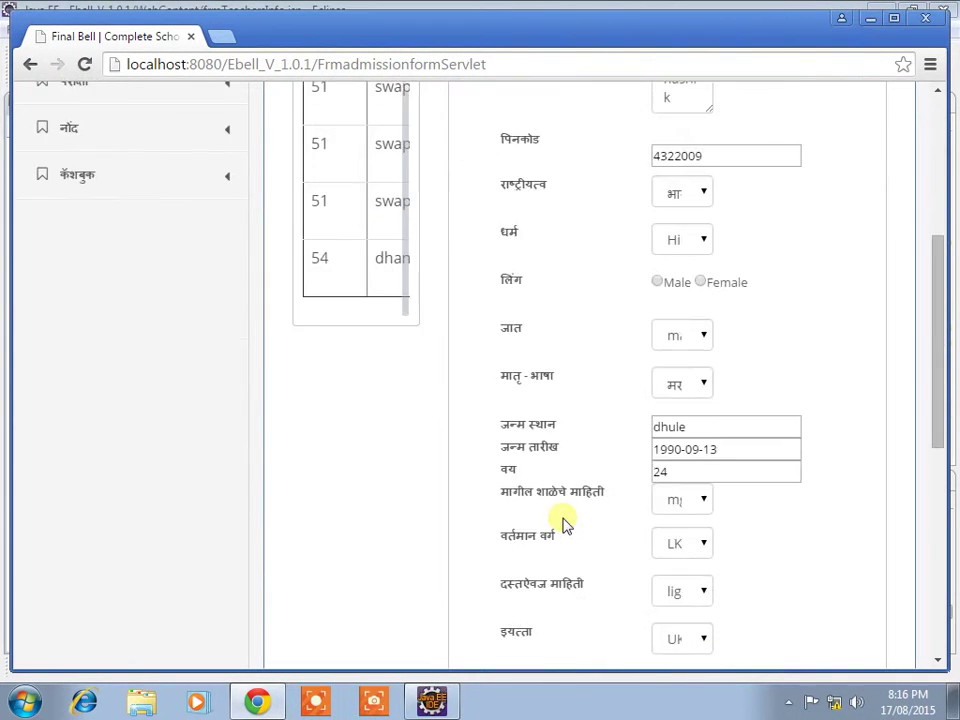
{"action": "scroll", "coordinate": [564, 523], "scroll_direction": "down", "scroll_amount": 4}
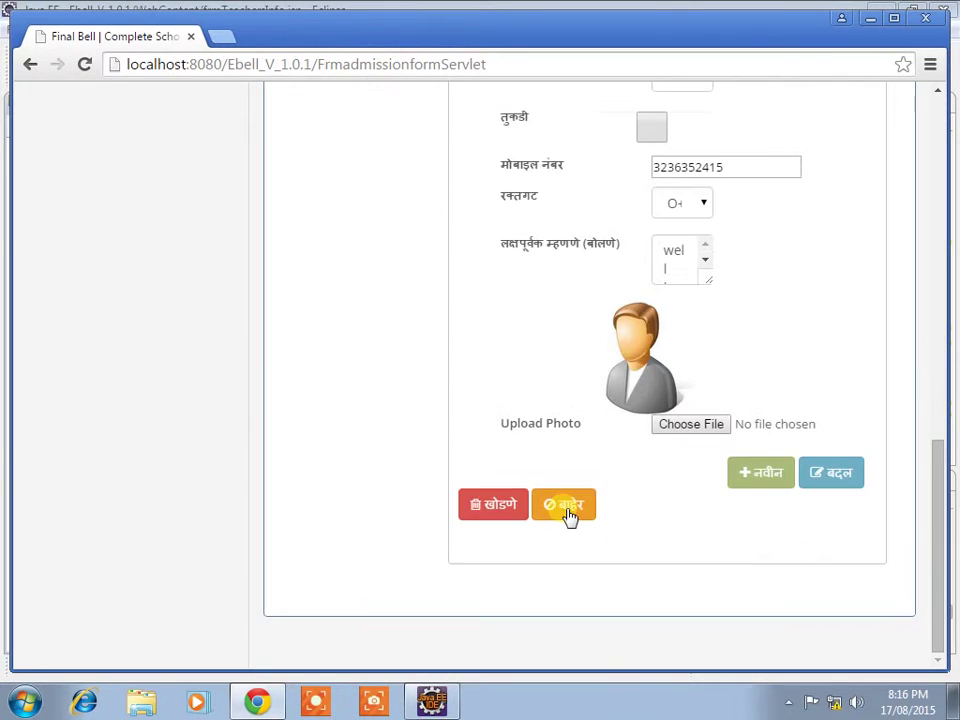
{"action": "scroll", "coordinate": [570, 517], "scroll_direction": "up", "scroll_amount": 3}
{"action": "scroll", "coordinate": [566, 515], "scroll_direction": "up", "scroll_amount": 6}
{"action": "scroll", "coordinate": [564, 514], "scroll_direction": "down", "scroll_amount": 7}
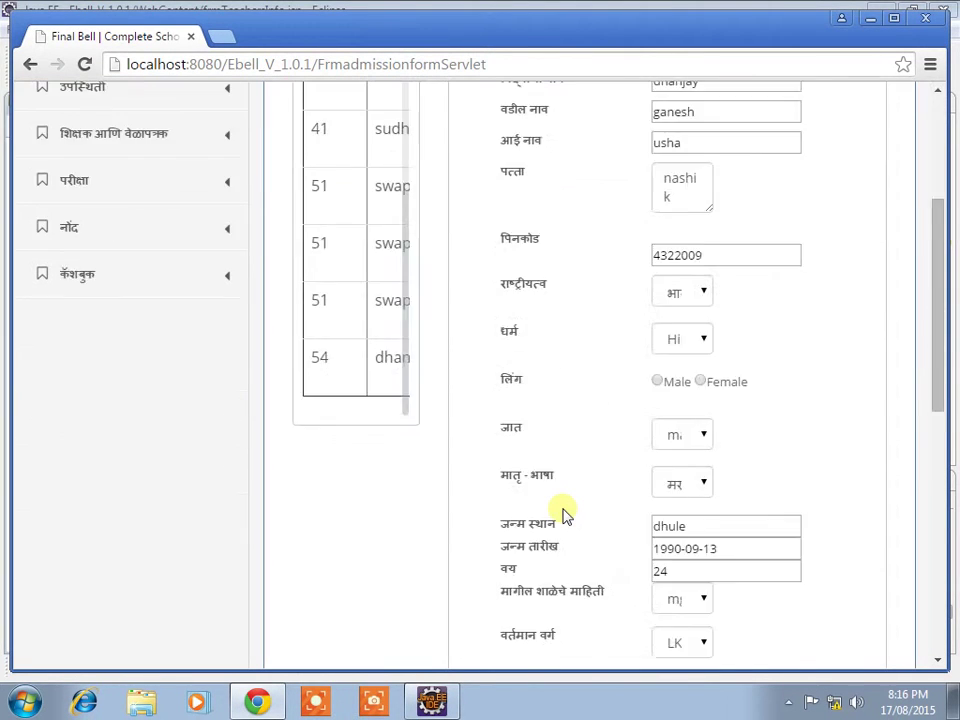
{"action": "scroll", "coordinate": [564, 514], "scroll_direction": "down", "scroll_amount": 3}
{"action": "left_click", "coordinate": [566, 507]}
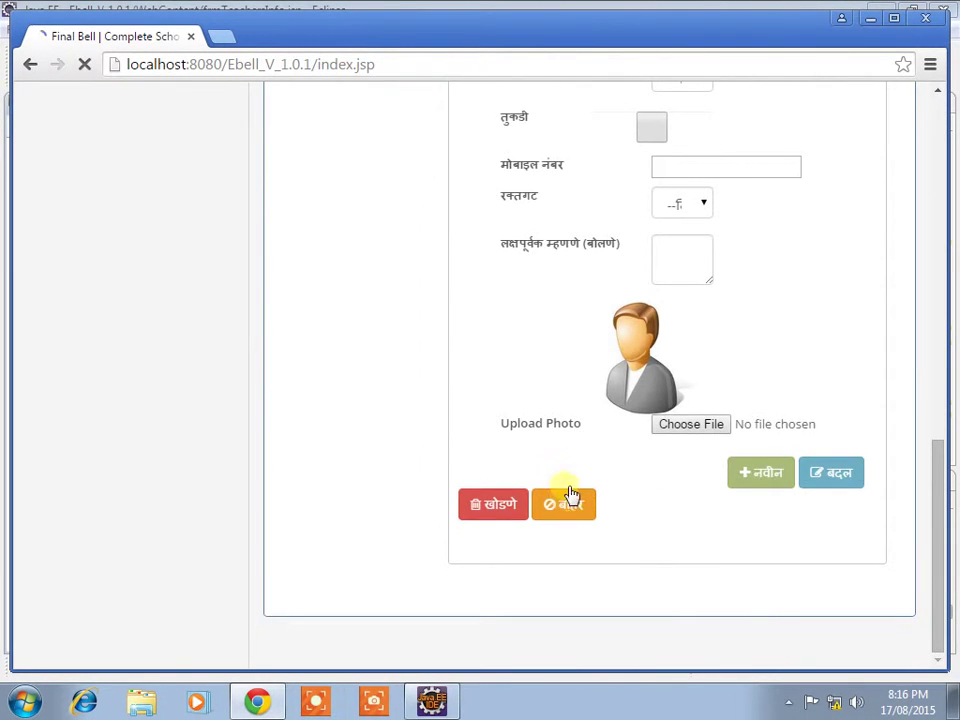
Step: Expand the management section and browse its class, caste and documents sub-lists
{"action": "left_click", "coordinate": [113, 285]}
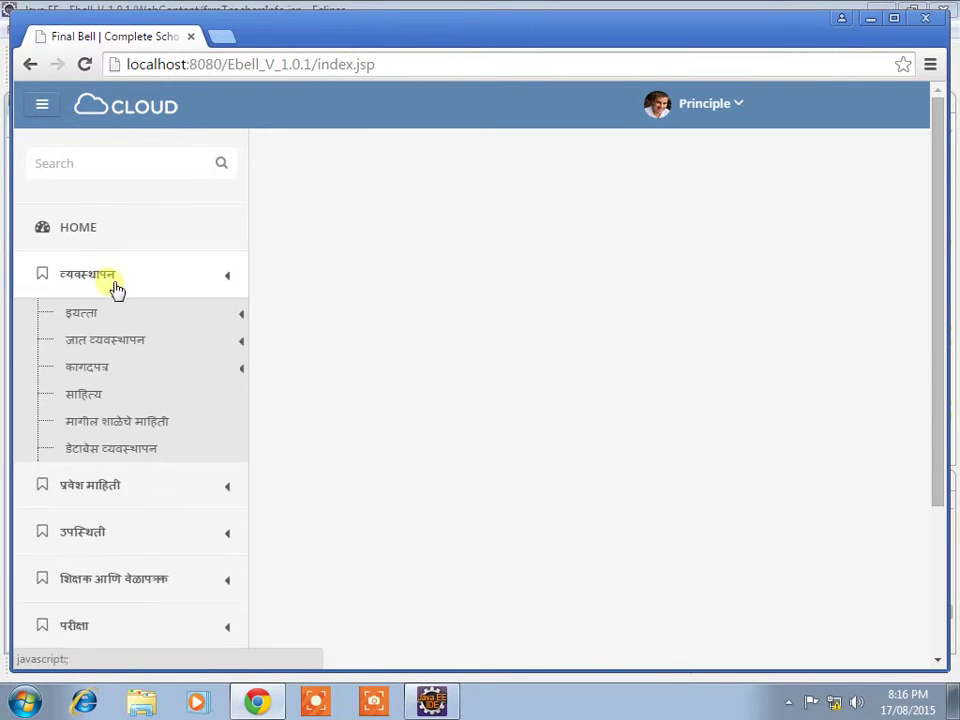
{"action": "left_click", "coordinate": [107, 322]}
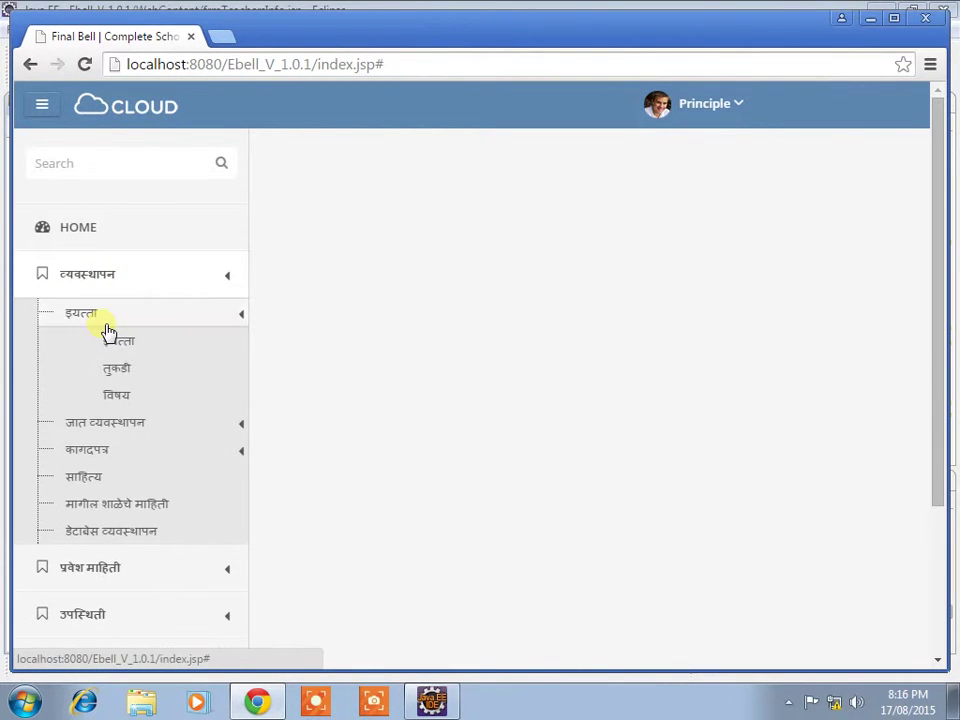
{"action": "left_click", "coordinate": [106, 324]}
{"action": "left_click", "coordinate": [112, 344]}
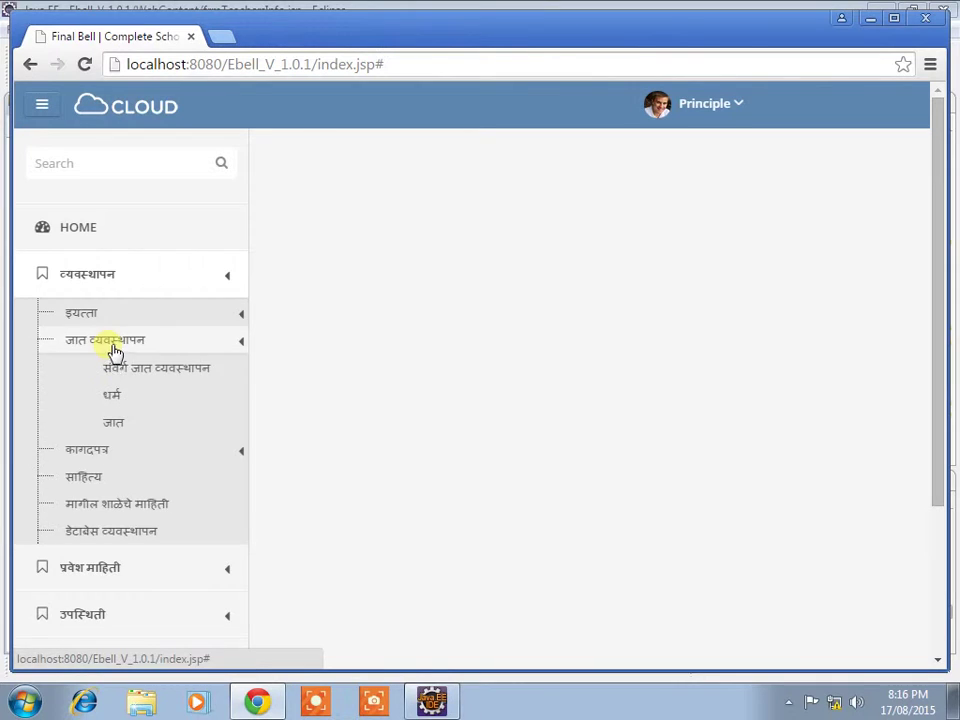
{"action": "left_click", "coordinate": [122, 345]}
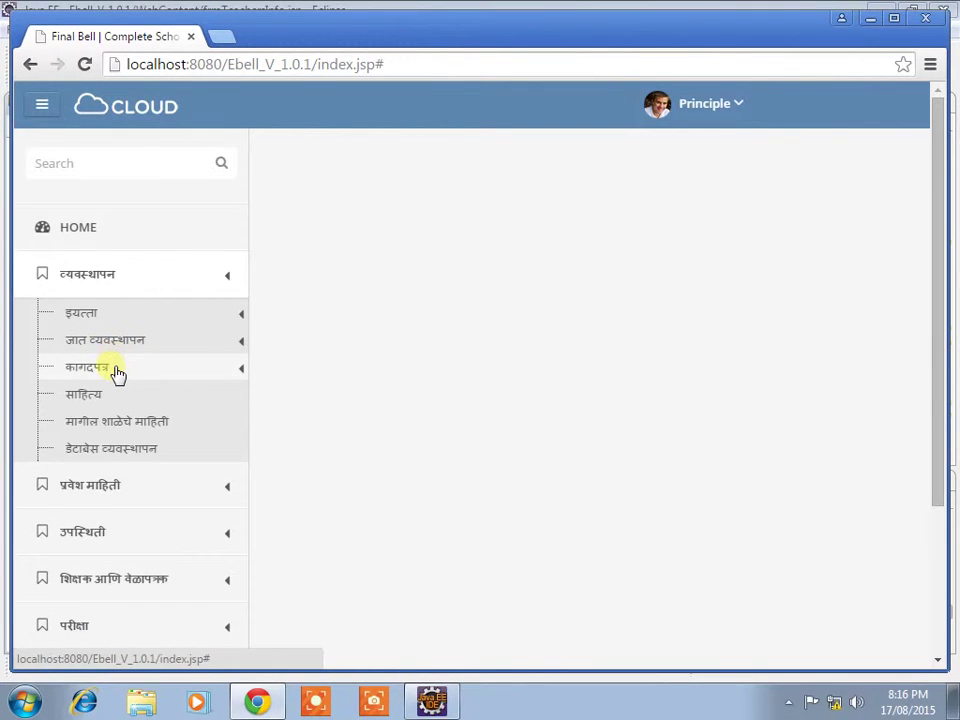
{"action": "left_click", "coordinate": [117, 374]}
{"action": "left_click", "coordinate": [117, 374]}
Step: Toggle the standards sub-list, collapse management, and expand admission information (प्रवेश माहिती)
{"action": "left_click", "coordinate": [111, 323]}
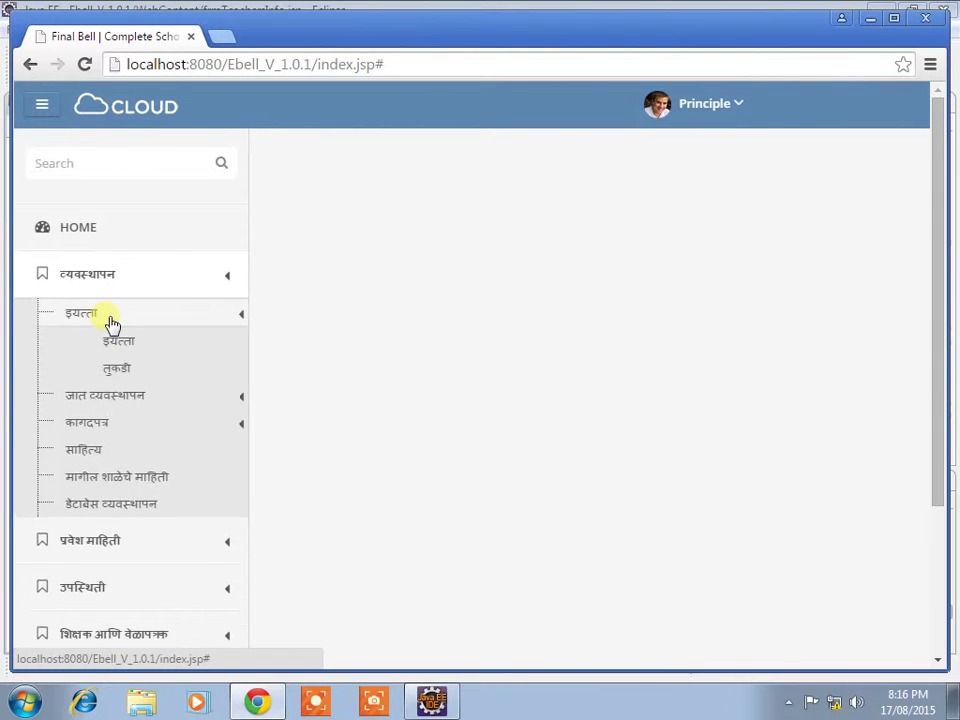
{"action": "left_click", "coordinate": [118, 323]}
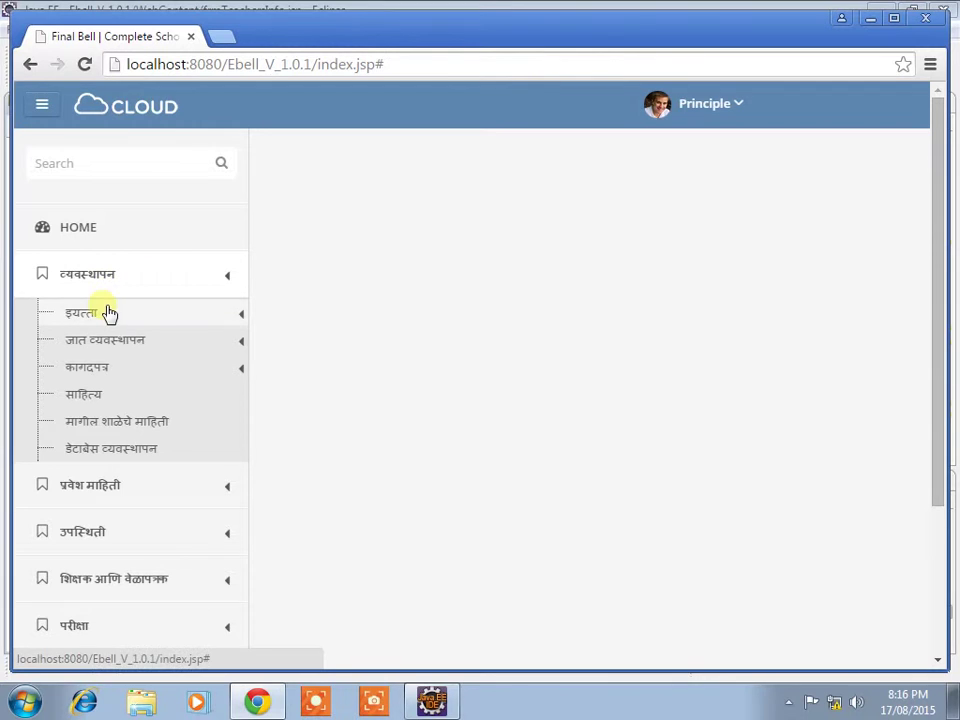
{"action": "left_click", "coordinate": [210, 284]}
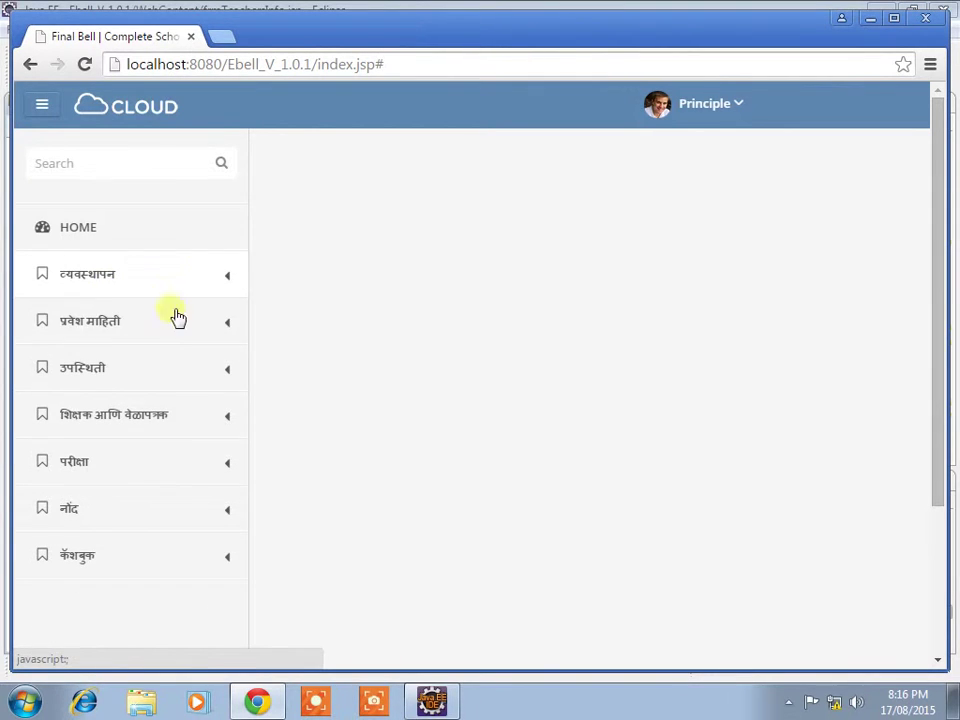
{"action": "left_click", "coordinate": [115, 326]}
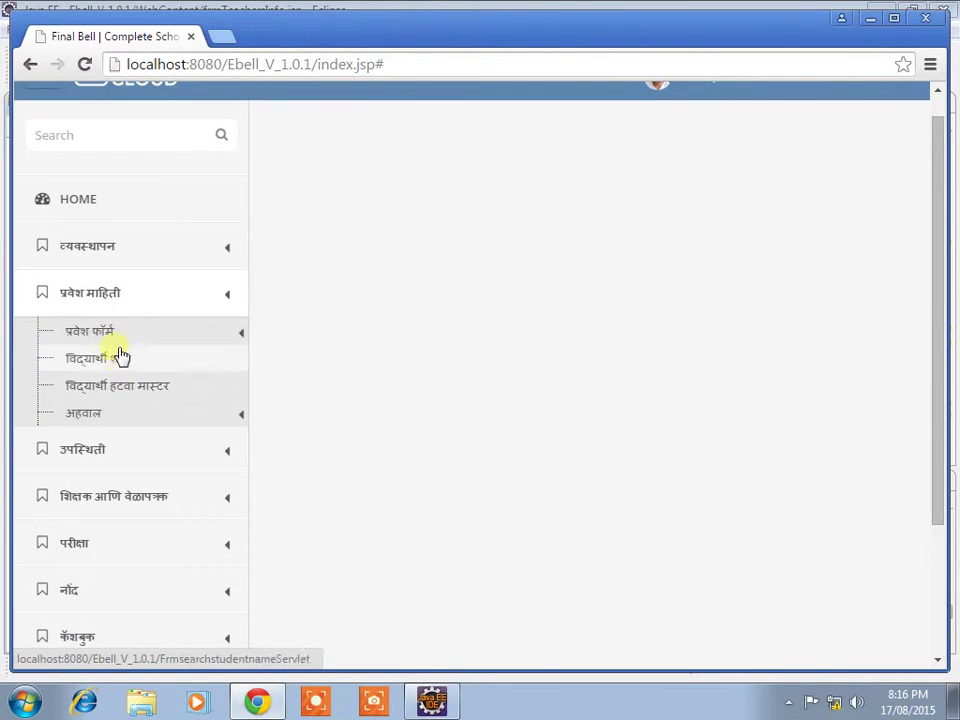
Step: Open the प्रवेश फॉर्म page, prefilled with register number 56, and scroll through the blank form
{"action": "left_click", "coordinate": [120, 332]}
{"action": "left_click", "coordinate": [120, 392]}
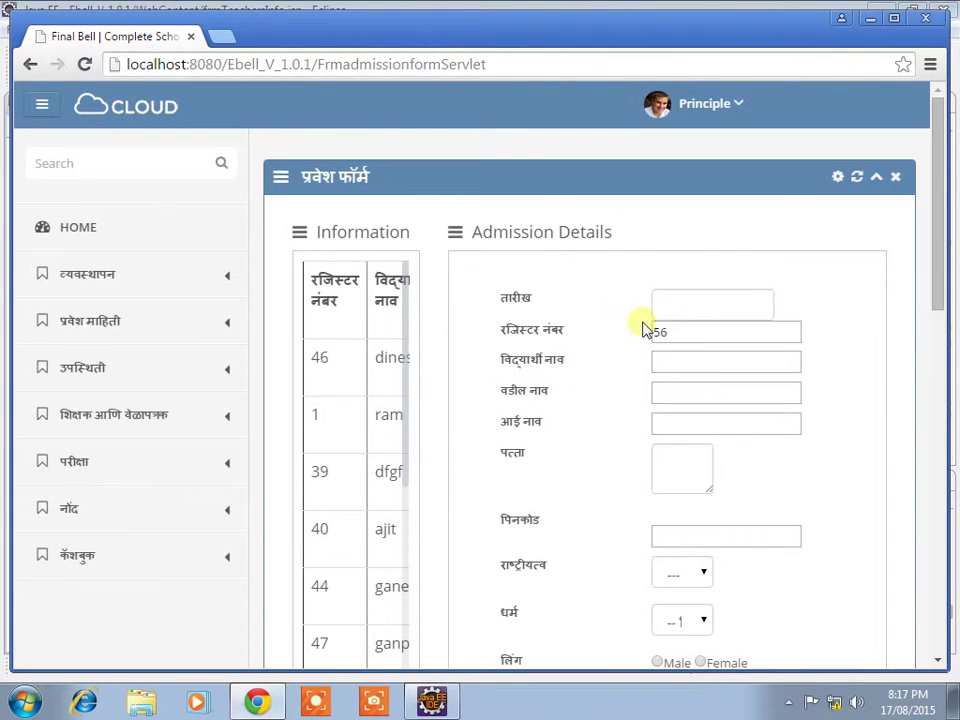
{"action": "scroll", "coordinate": [364, 420], "scroll_direction": "down", "scroll_amount": 3}
{"action": "scroll", "coordinate": [364, 443], "scroll_direction": "down", "scroll_amount": 1}
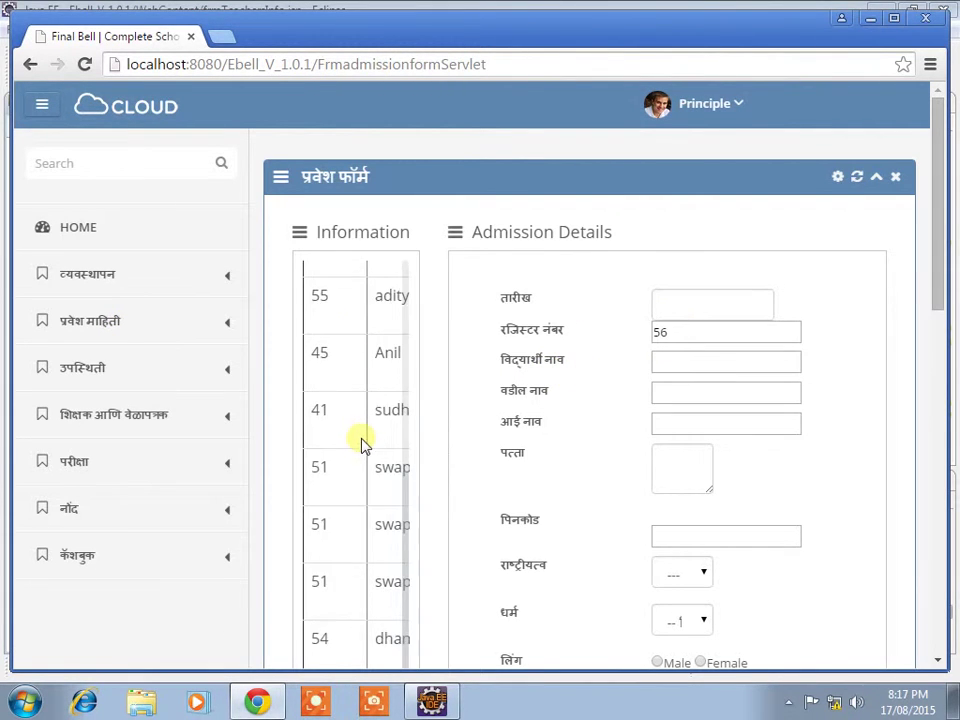
{"action": "scroll", "coordinate": [382, 556], "scroll_direction": "up", "scroll_amount": 4}
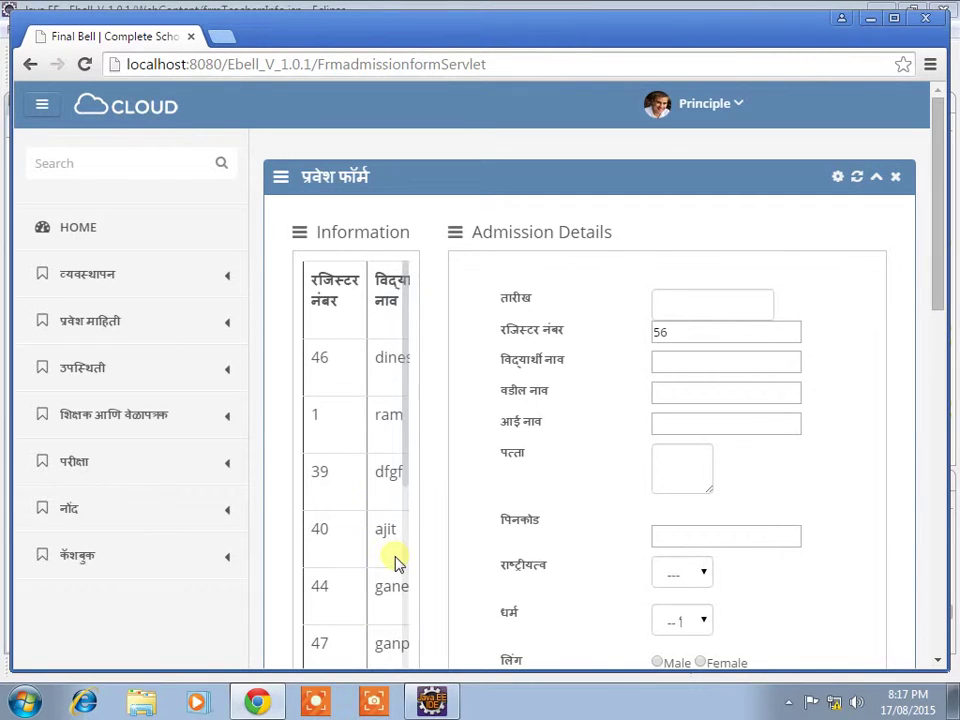
{"action": "left_click", "coordinate": [726, 302]}
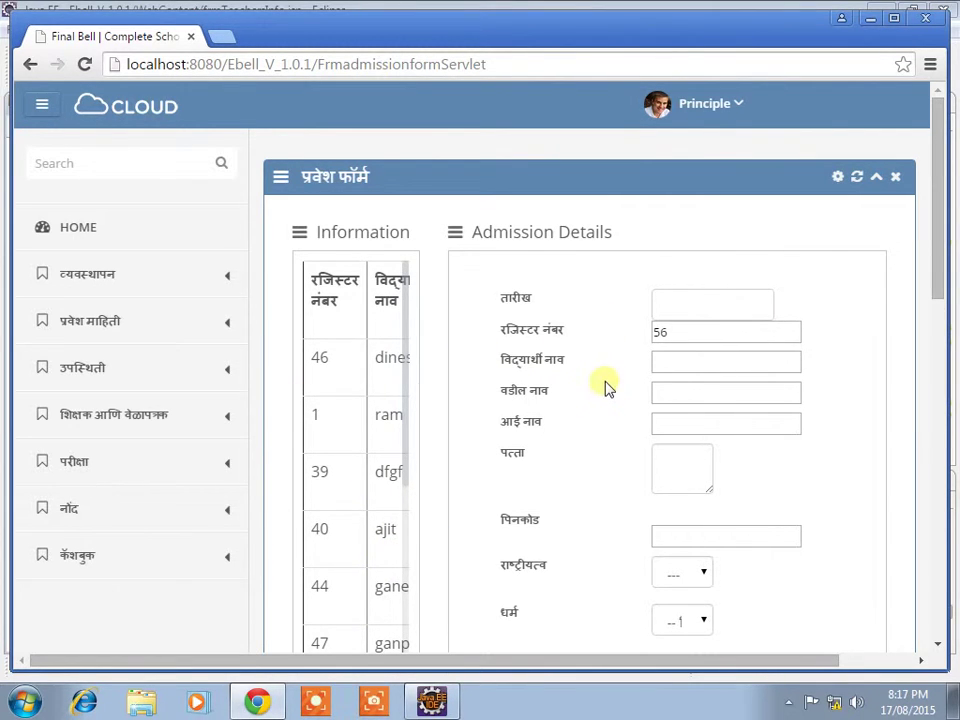
{"action": "scroll", "coordinate": [639, 465], "scroll_direction": "down", "scroll_amount": 4}
{"action": "scroll", "coordinate": [640, 465], "scroll_direction": "down", "scroll_amount": 3}
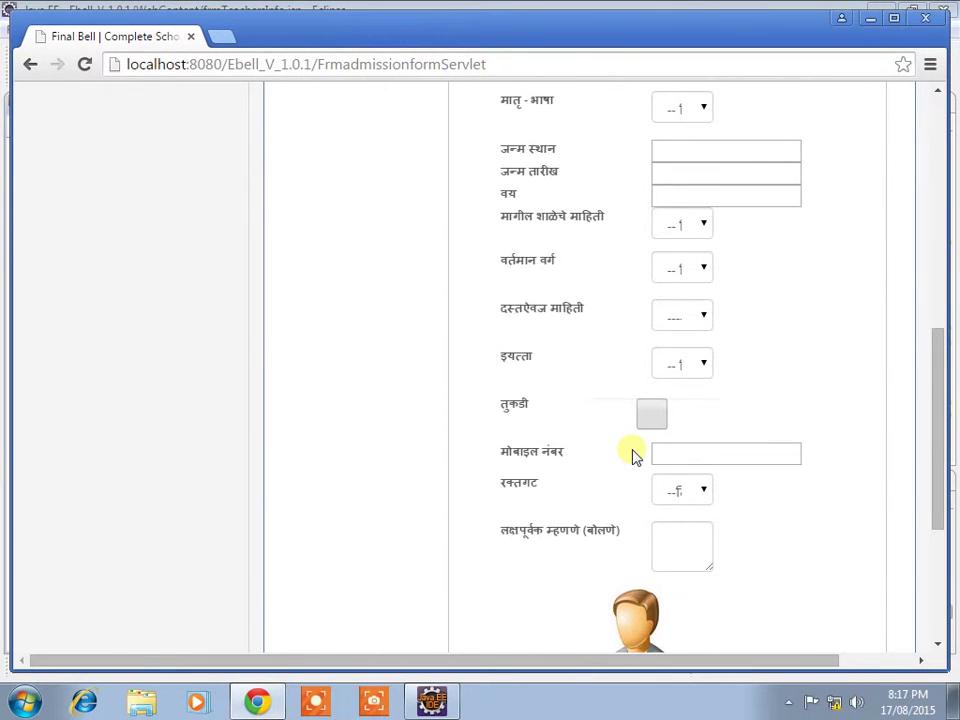
{"action": "scroll", "coordinate": [632, 455], "scroll_direction": "up", "scroll_amount": 5}
{"action": "scroll", "coordinate": [628, 450], "scroll_direction": "up", "scroll_amount": 2}
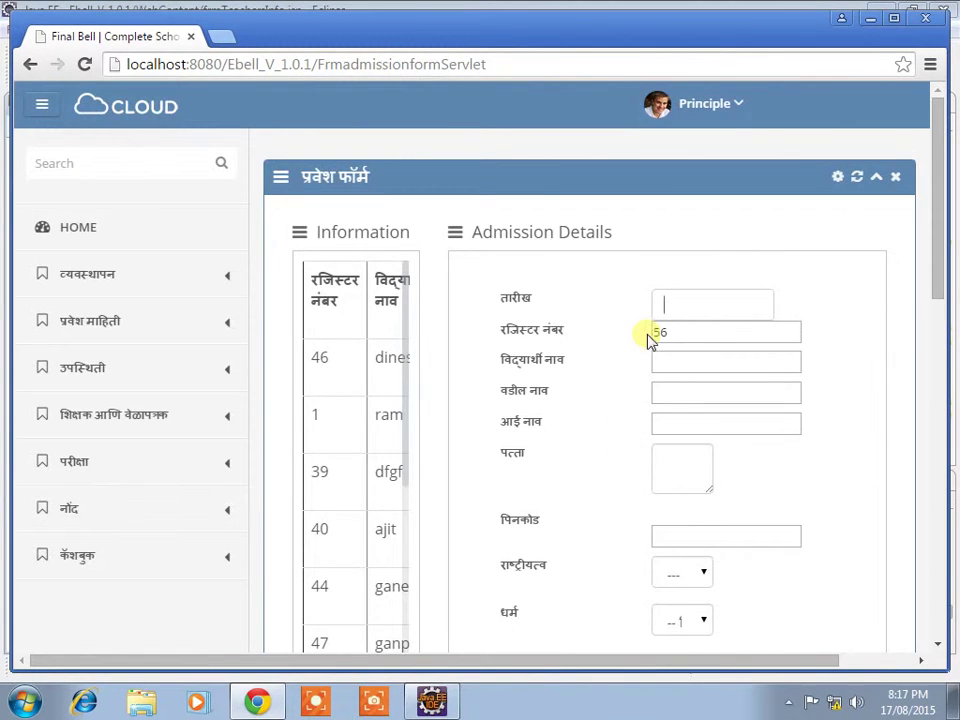
Step: Enter admission date 12-08-2015 from the date field's suggestion
{"action": "left_click", "coordinate": [745, 303]}
{"action": "left_click_drag", "start_coordinate": [401, 388], "coordinate": [421, 655]}
{"action": "left_click", "coordinate": [426, 288]}
{"action": "left_click", "coordinate": [689, 303]}
{"action": "type", "text": "12"}
{"action": "left_click", "coordinate": [722, 335]}
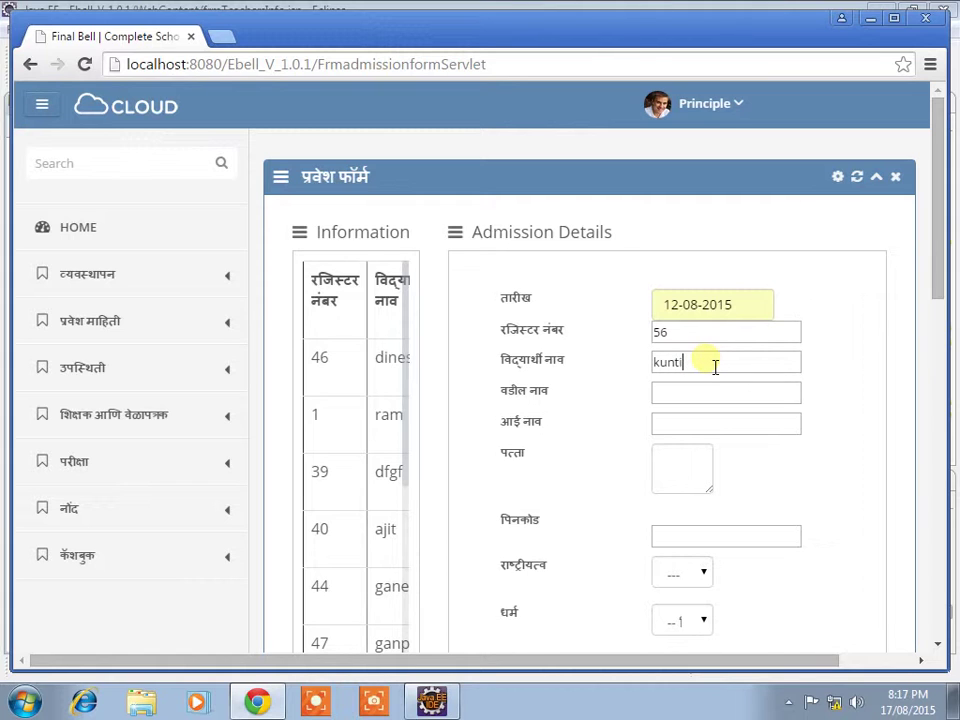
Step: Fill in the father's and mother's names, the address and pincode 411014
{"action": "left_click", "coordinate": [708, 396]}
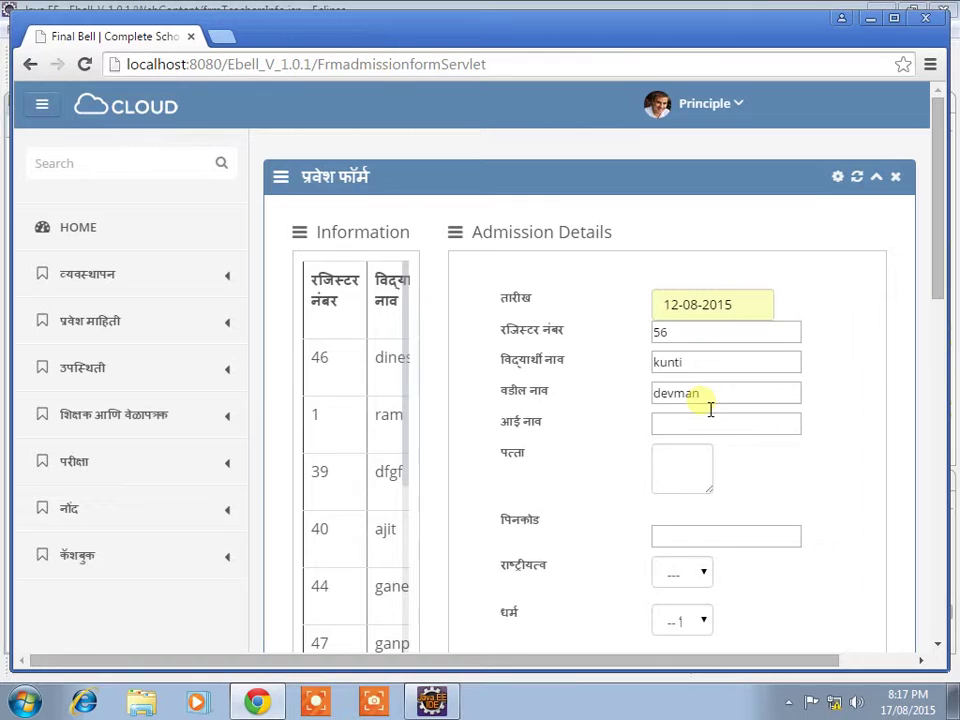
{"action": "type", "text": "shindu"}
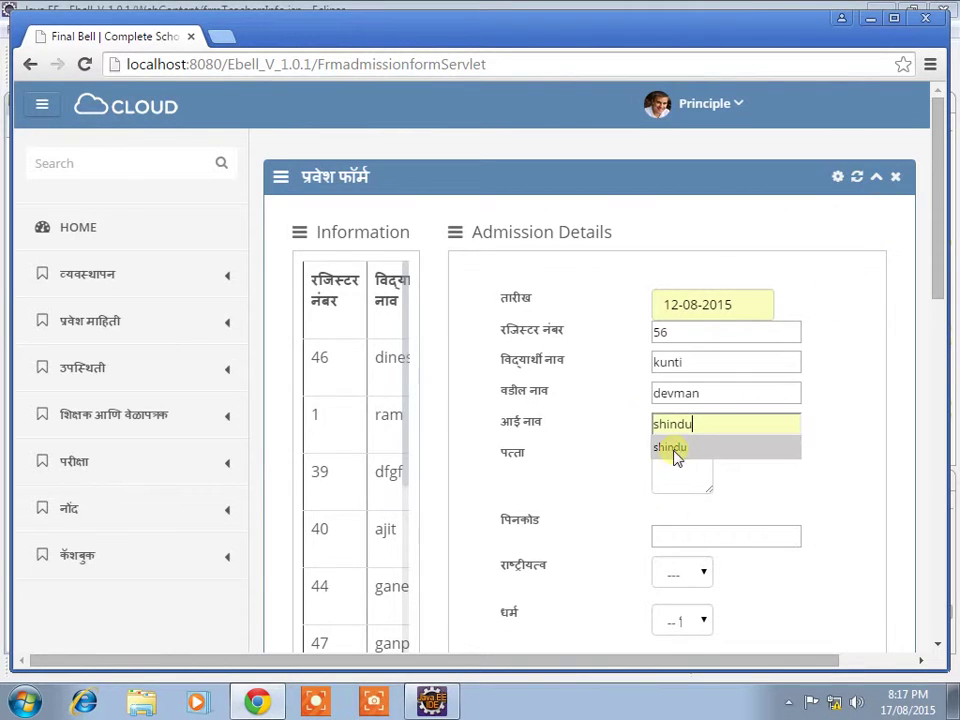
{"action": "left_click", "coordinate": [676, 450]}
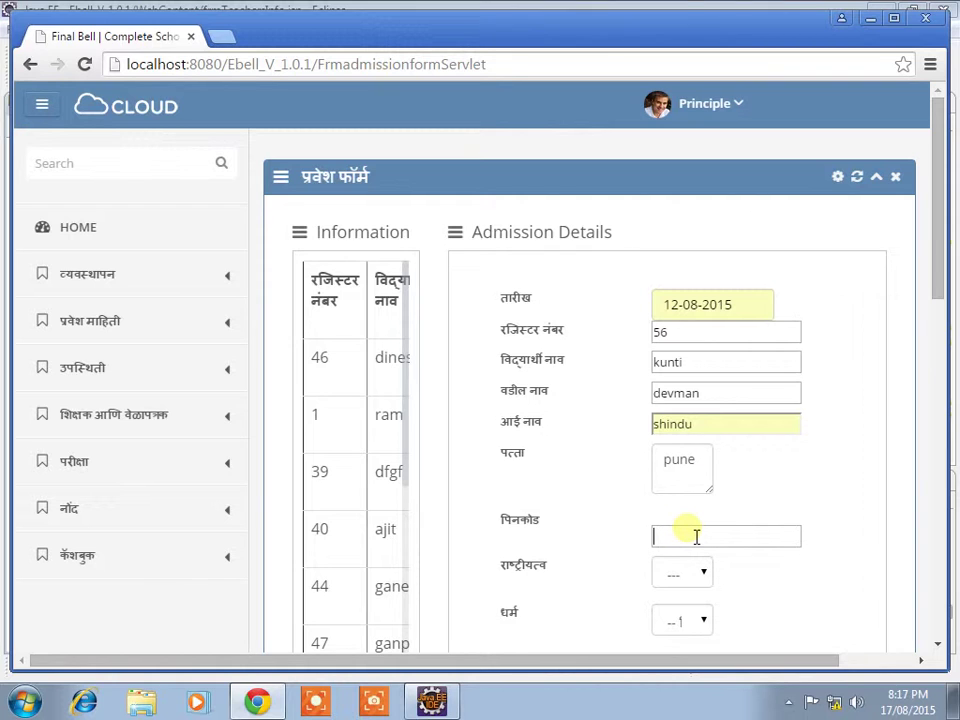
{"action": "type", "text": "411014"}
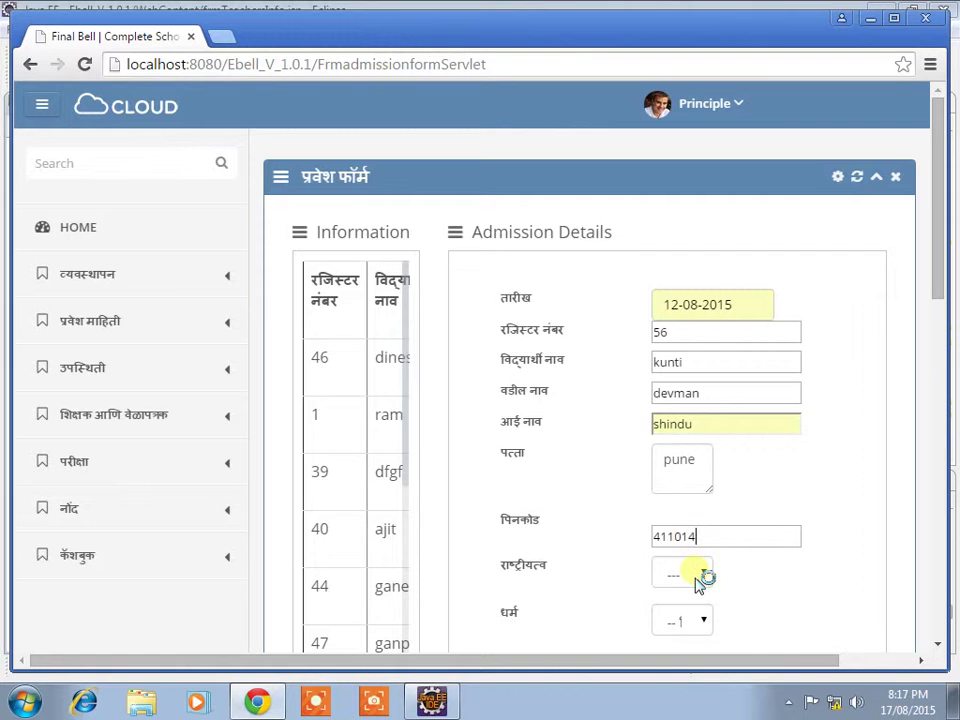
Step: Set nationality to Indian (भारतीय) and religion to Muslim
{"action": "left_click", "coordinate": [701, 574]}
{"action": "left_click", "coordinate": [700, 640]}
{"action": "left_click", "coordinate": [698, 630]}
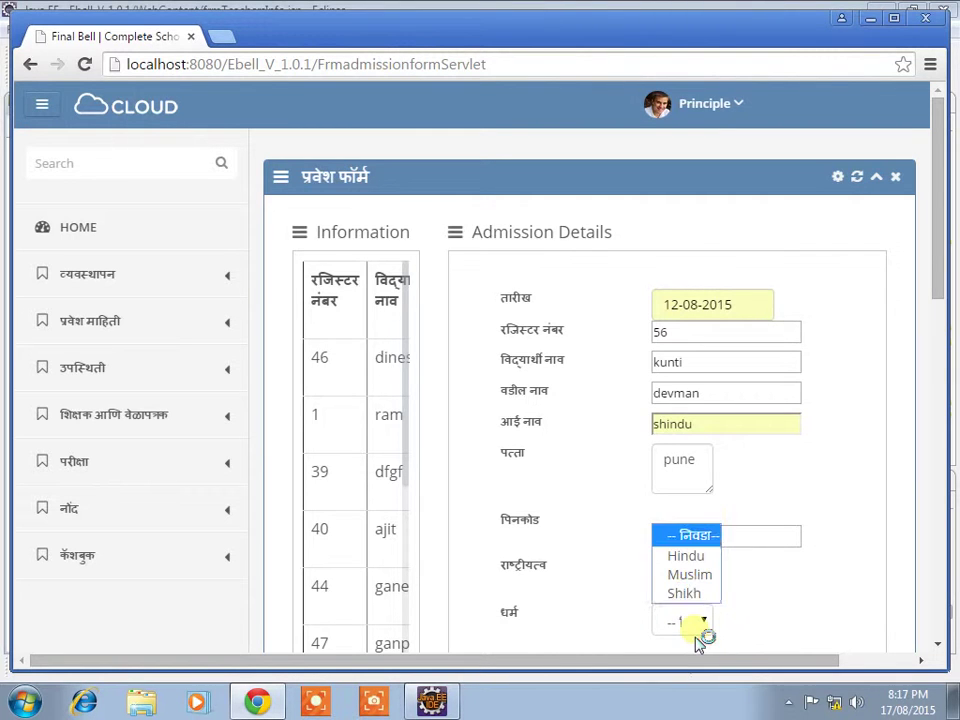
{"action": "left_click", "coordinate": [698, 578]}
{"action": "scroll", "coordinate": [698, 590], "scroll_direction": "down", "scroll_amount": 1}
Step: Mark the student Male, with caste marathi and mother tongue Marathi
{"action": "scroll", "coordinate": [700, 593], "scroll_direction": "down", "scroll_amount": 1}
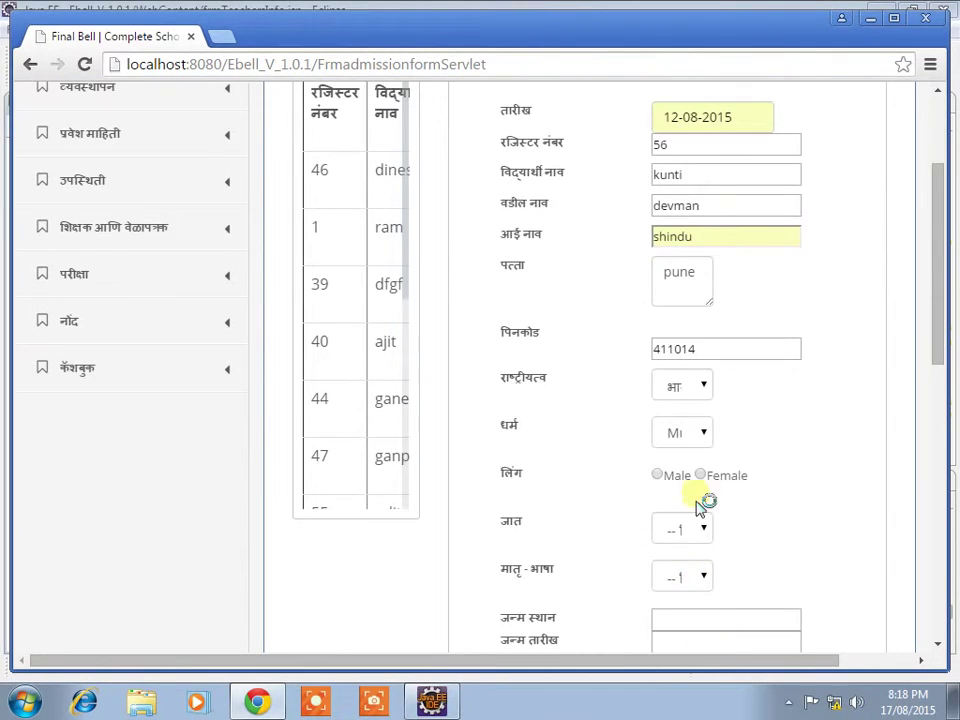
{"action": "left_click", "coordinate": [657, 476]}
{"action": "left_click", "coordinate": [675, 527]}
{"action": "left_click", "coordinate": [704, 580]}
{"action": "left_click", "coordinate": [703, 580]}
{"action": "left_click", "coordinate": [675, 508]}
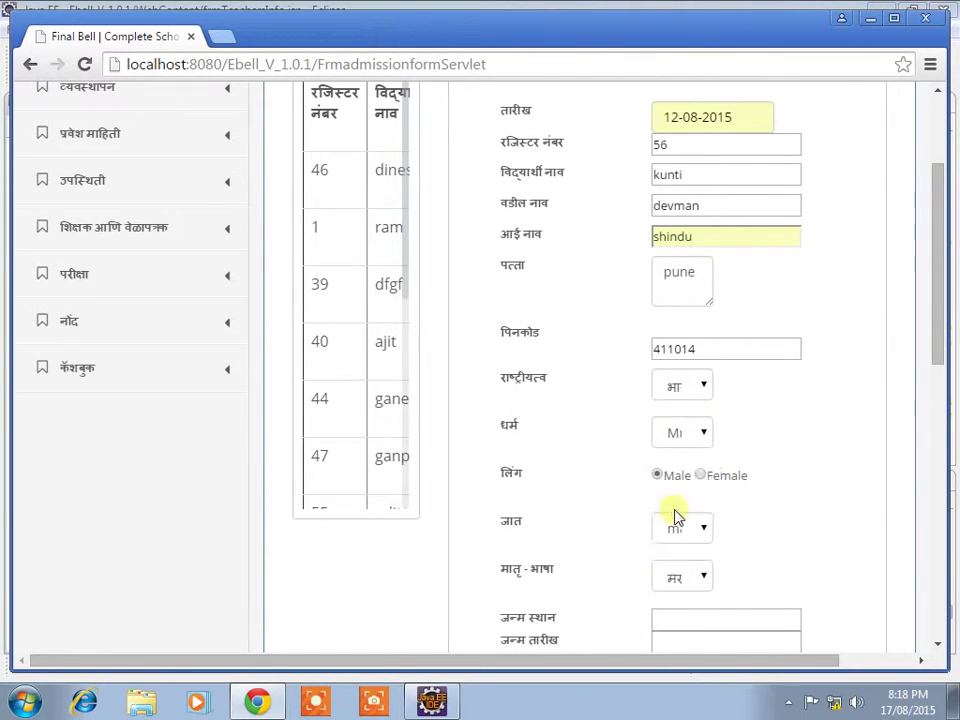
{"action": "left_click", "coordinate": [700, 622]}
{"action": "type", "text": "pune"}
{"action": "scroll", "coordinate": [695, 630], "scroll_direction": "down", "scroll_amount": 3}
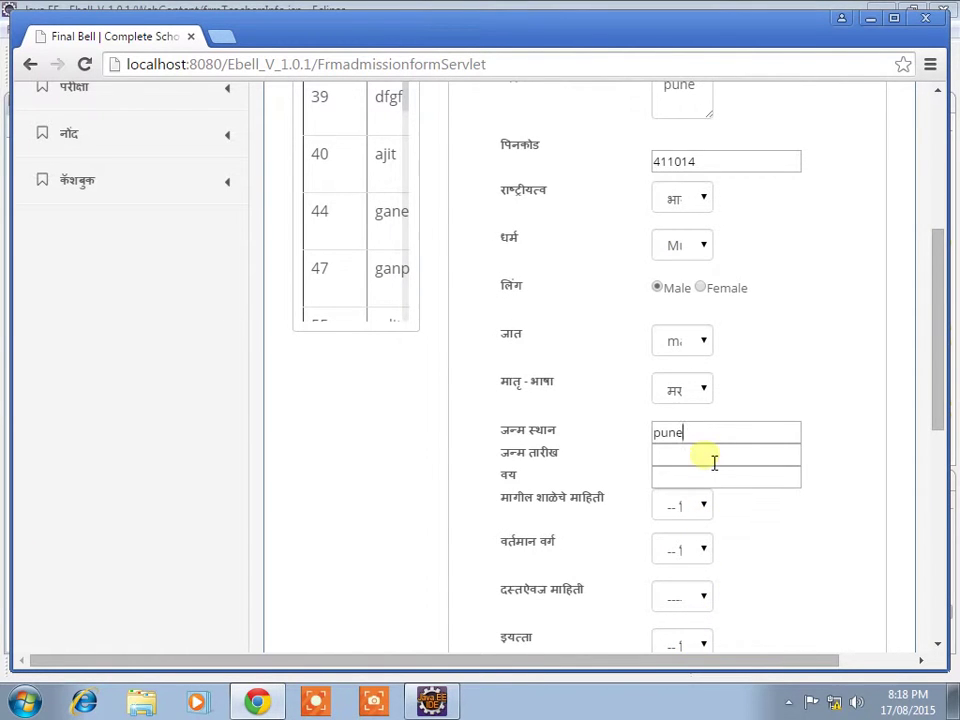
{"action": "left_click", "coordinate": [714, 460]}
{"action": "left_click", "coordinate": [696, 478]}
{"action": "left_click", "coordinate": [702, 486]}
{"action": "type", "text": "25"}
{"action": "left_click", "coordinate": [682, 515]}
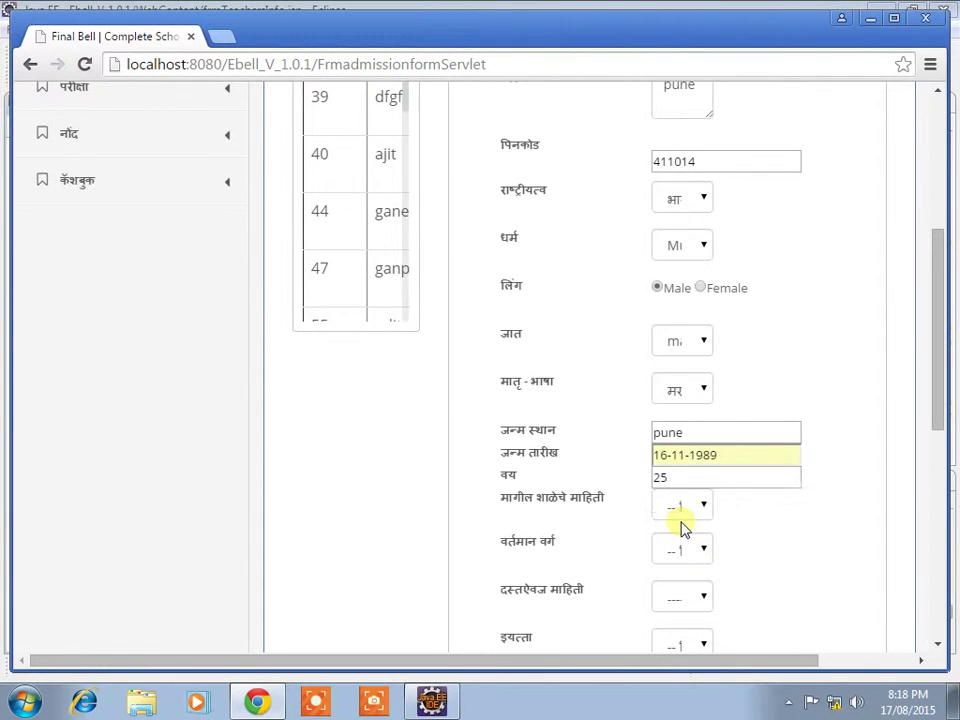
Step: Choose previous school Kai Sanjay Gandhi Vidyalaya Gunaware, class LKG:Morning and leaving certificate document
{"action": "left_click", "coordinate": [686, 512]}
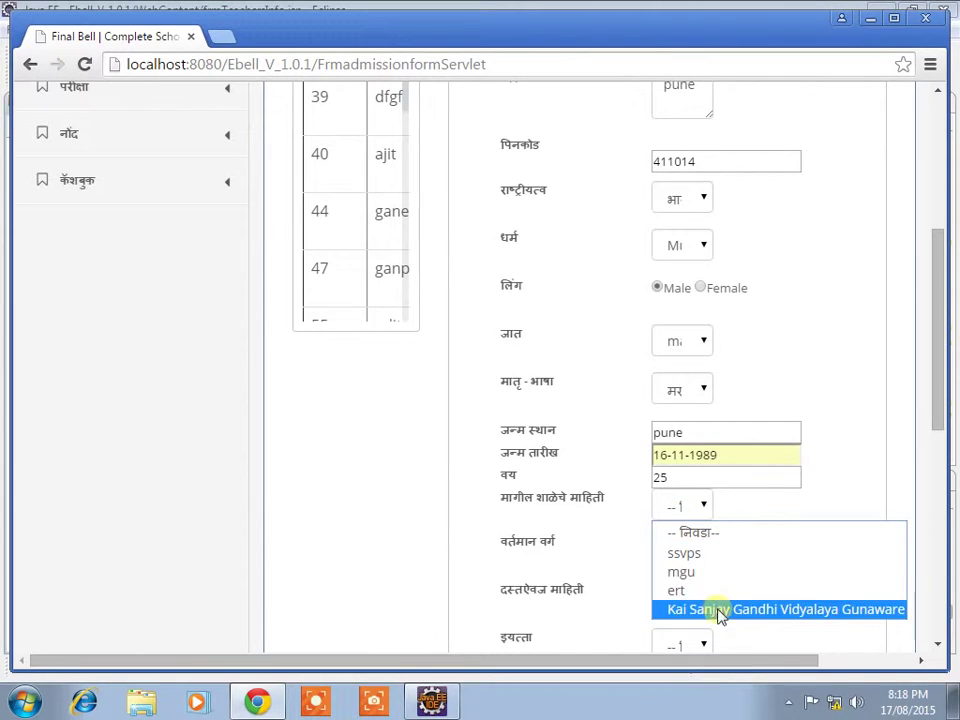
{"action": "left_click", "coordinate": [718, 609]}
{"action": "left_click", "coordinate": [694, 552]}
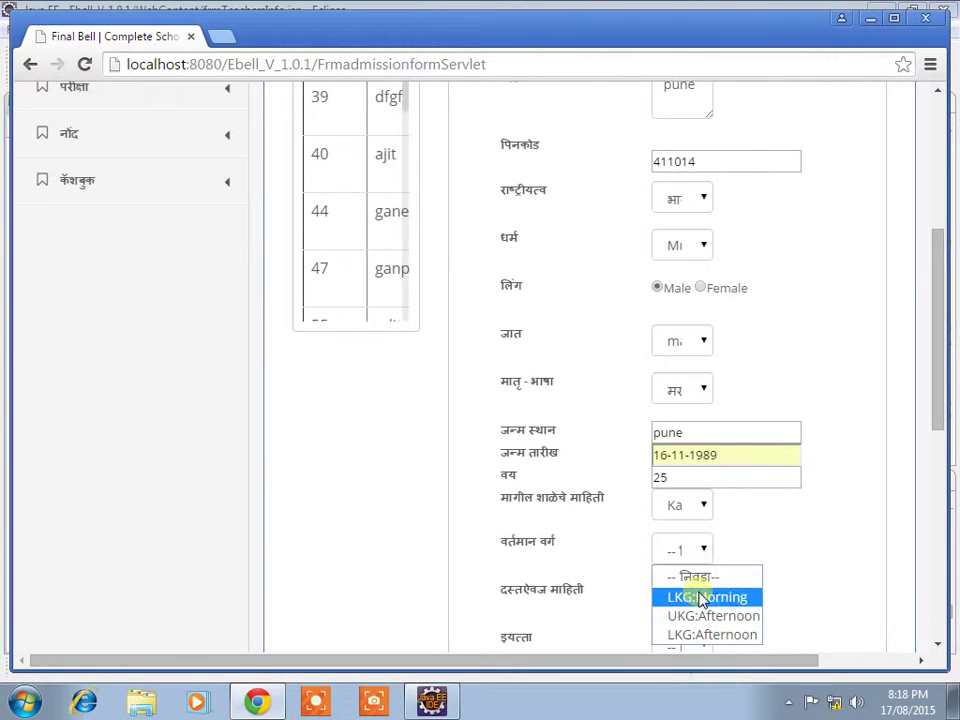
{"action": "left_click", "coordinate": [700, 597]}
{"action": "left_click", "coordinate": [692, 599]}
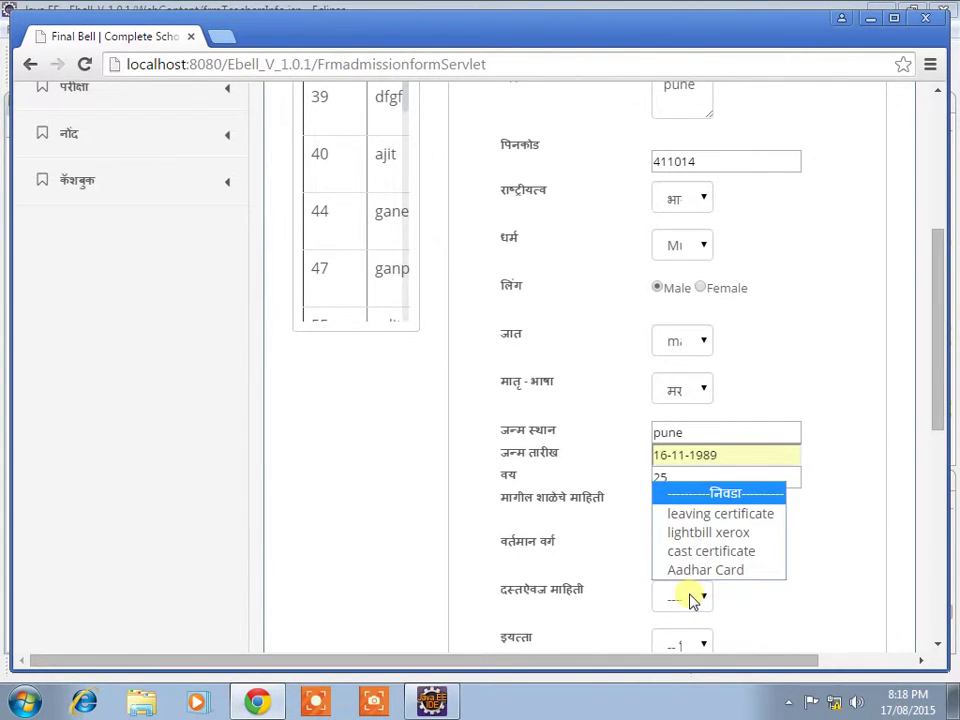
{"action": "left_click", "coordinate": [688, 514]}
{"action": "left_click", "coordinate": [685, 510]}
{"action": "left_click", "coordinate": [685, 510]}
{"action": "left_click", "coordinate": [690, 548]}
{"action": "left_click", "coordinate": [690, 548]}
Step: Set standard LKG:Morning and assign division a
{"action": "scroll", "coordinate": [692, 617], "scroll_direction": "down", "scroll_amount": 1}
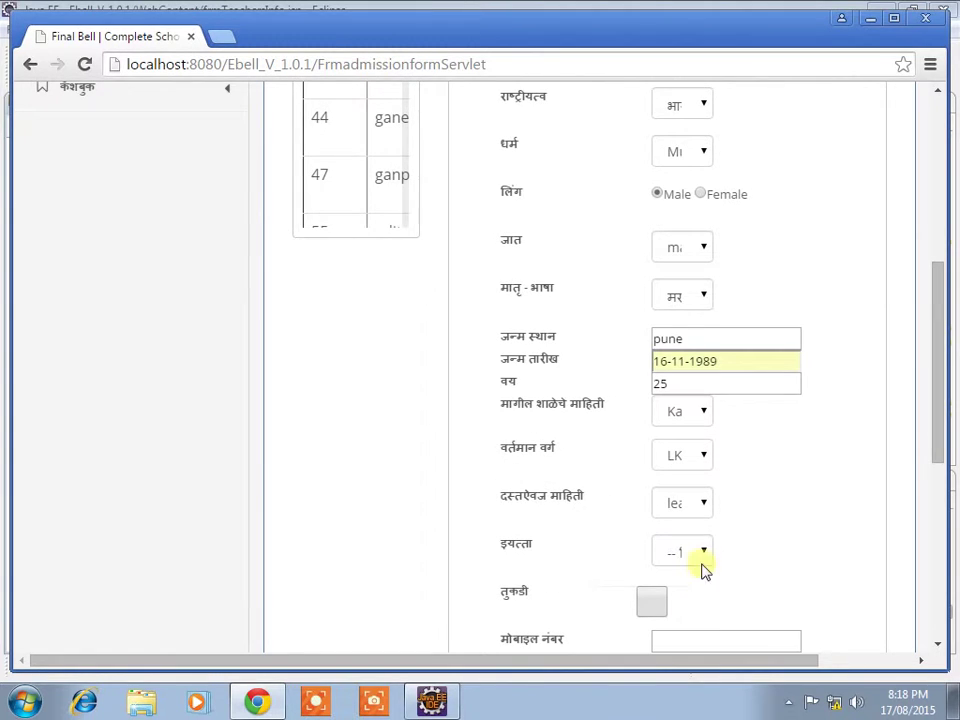
{"action": "left_click", "coordinate": [681, 549]}
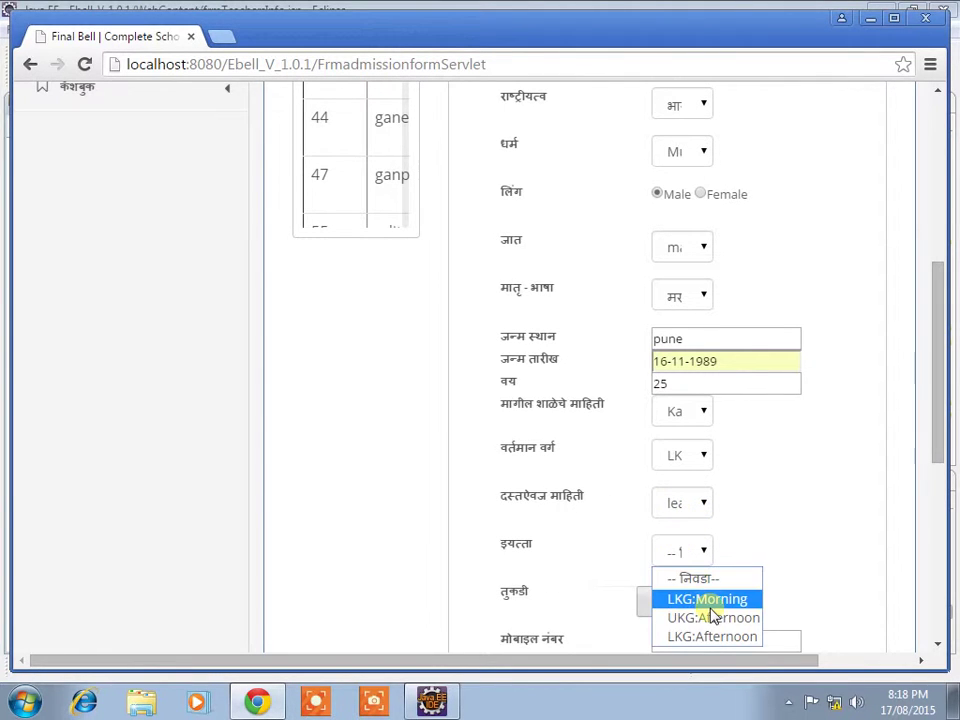
{"action": "left_click", "coordinate": [710, 606]}
{"action": "left_click", "coordinate": [652, 603]}
{"action": "left_click", "coordinate": [797, 600]}
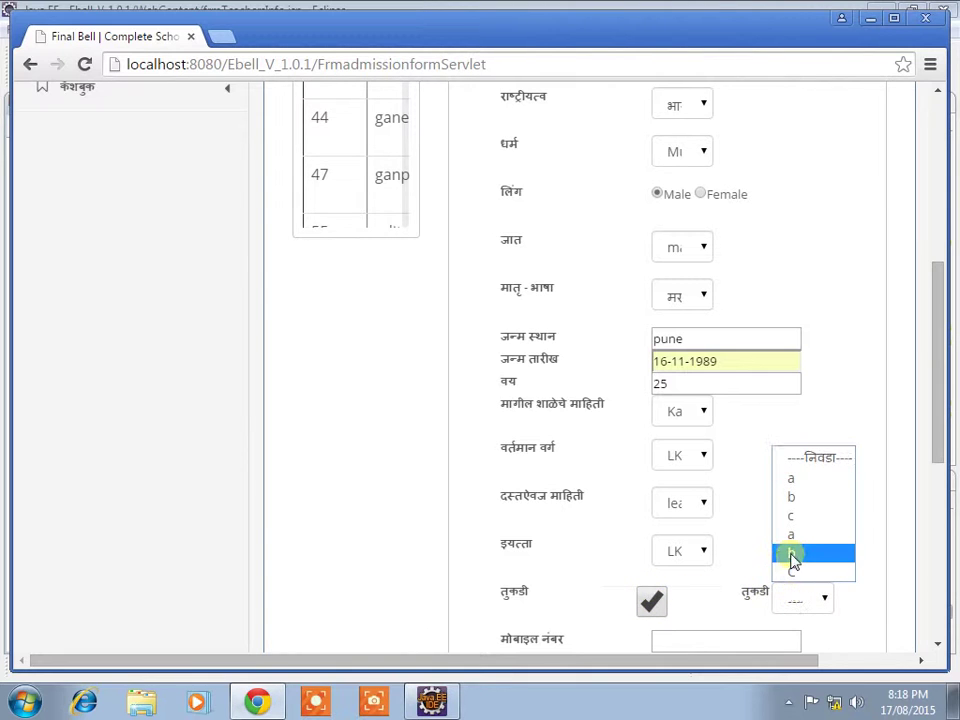
{"action": "left_click", "coordinate": [788, 480]}
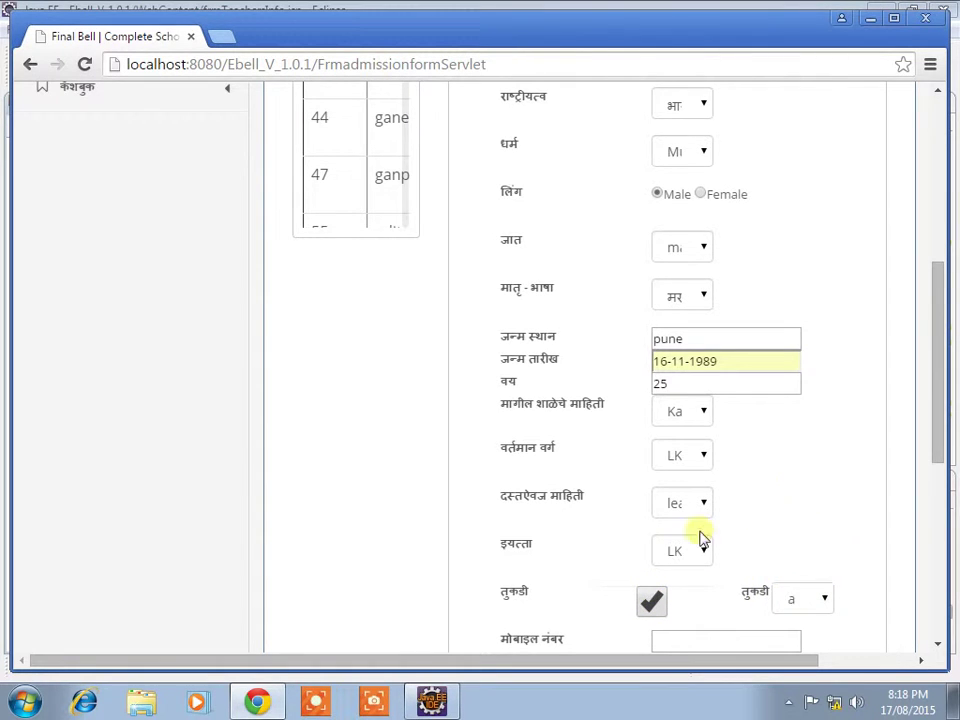
{"action": "scroll", "coordinate": [686, 556], "scroll_direction": "down", "scroll_amount": 1}
{"action": "scroll", "coordinate": [686, 556], "scroll_direction": "down", "scroll_amount": 1}
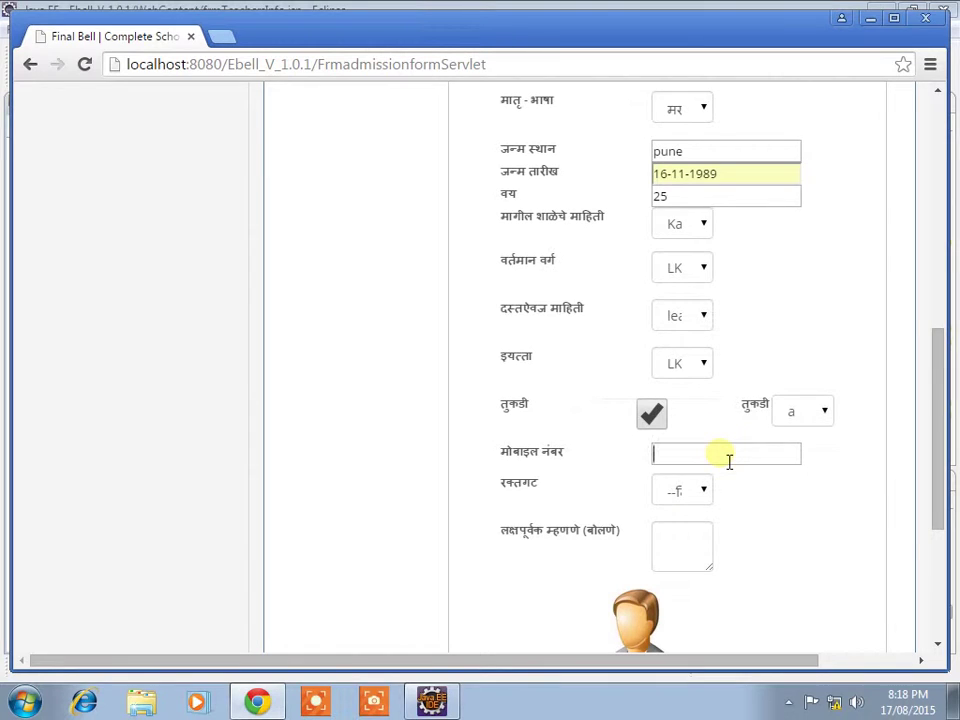
Step: Enter the student's mobile number, choose blood group B+, and type 'good' as the speaking remark
{"action": "type", "text": "962331493"}
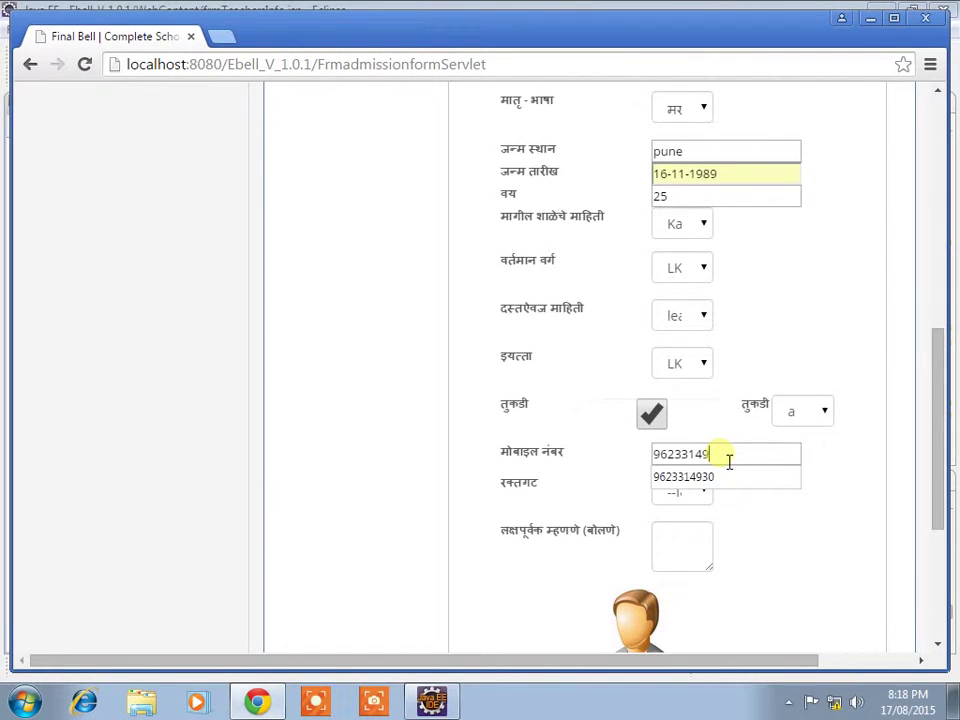
{"action": "left_click", "coordinate": [676, 480]}
{"action": "left_click", "coordinate": [678, 490]}
{"action": "left_click", "coordinate": [684, 555]}
{"action": "left_click", "coordinate": [678, 549]}
{"action": "type", "text": "good"}
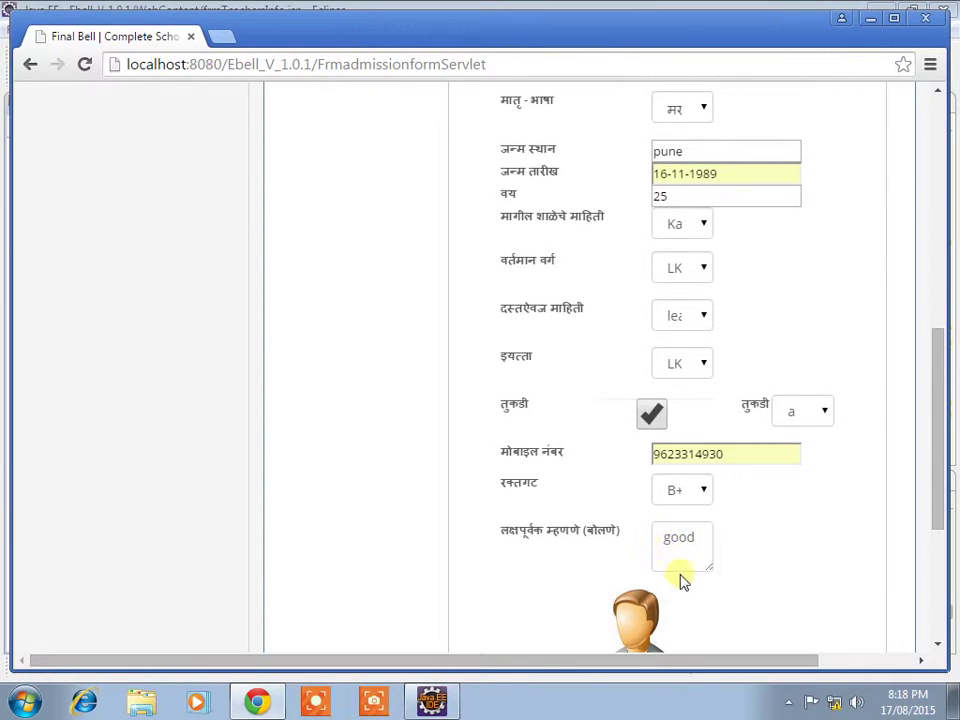
{"action": "scroll", "coordinate": [668, 560], "scroll_direction": "down", "scroll_amount": 2}
Step: Attach Lighthouse.jpg as the photo, save the admission, confirm the success alert, and exit
{"action": "left_click", "coordinate": [688, 523]}
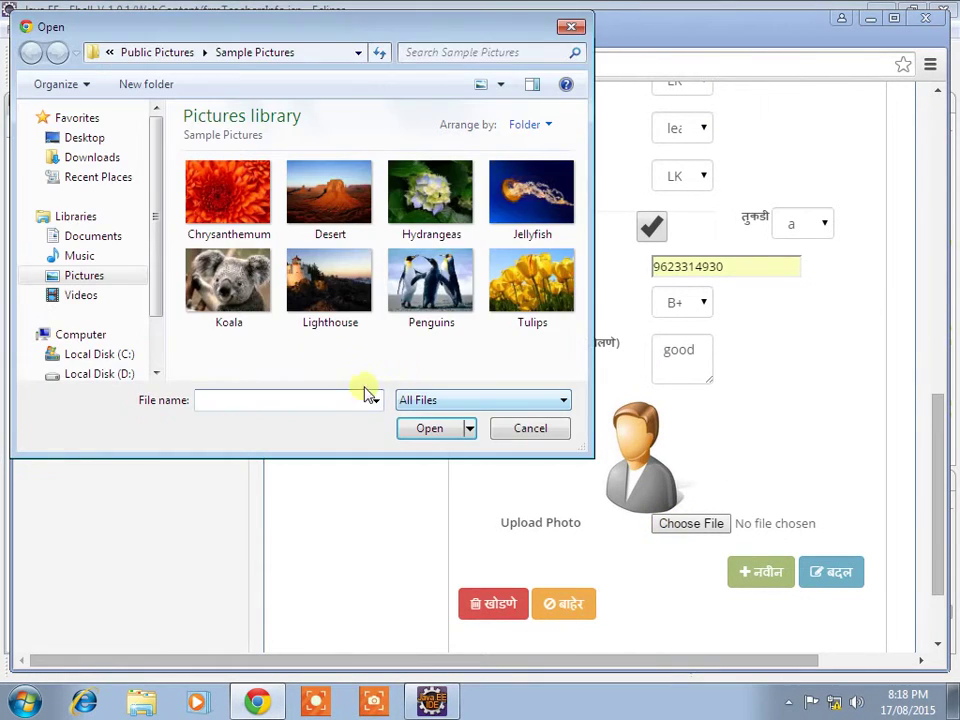
{"action": "double_click", "coordinate": [313, 274]}
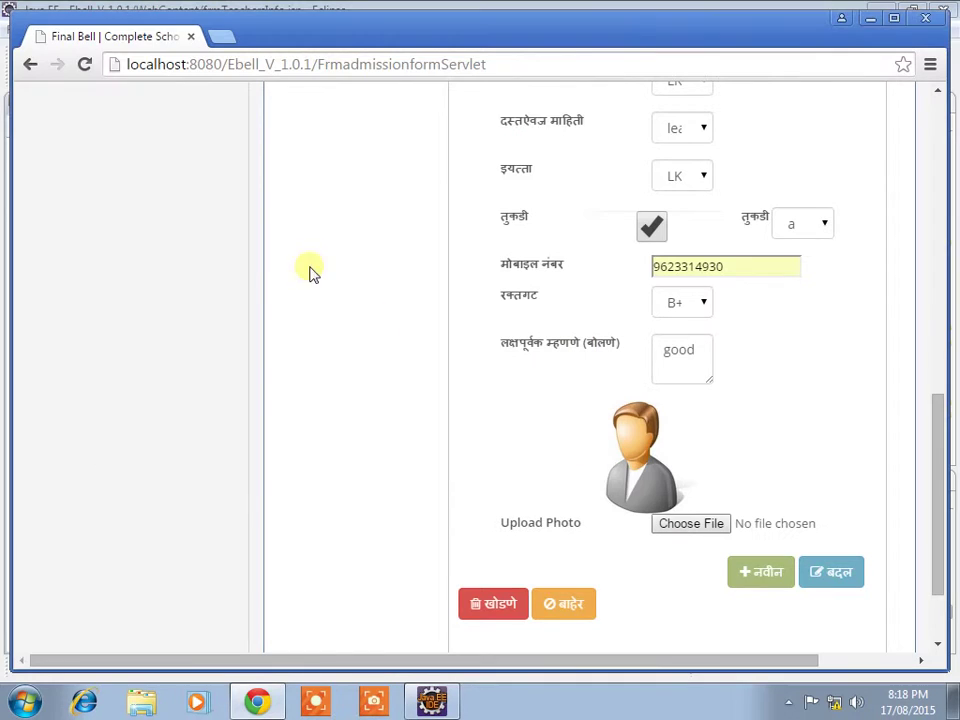
{"action": "left_click", "coordinate": [765, 577]}
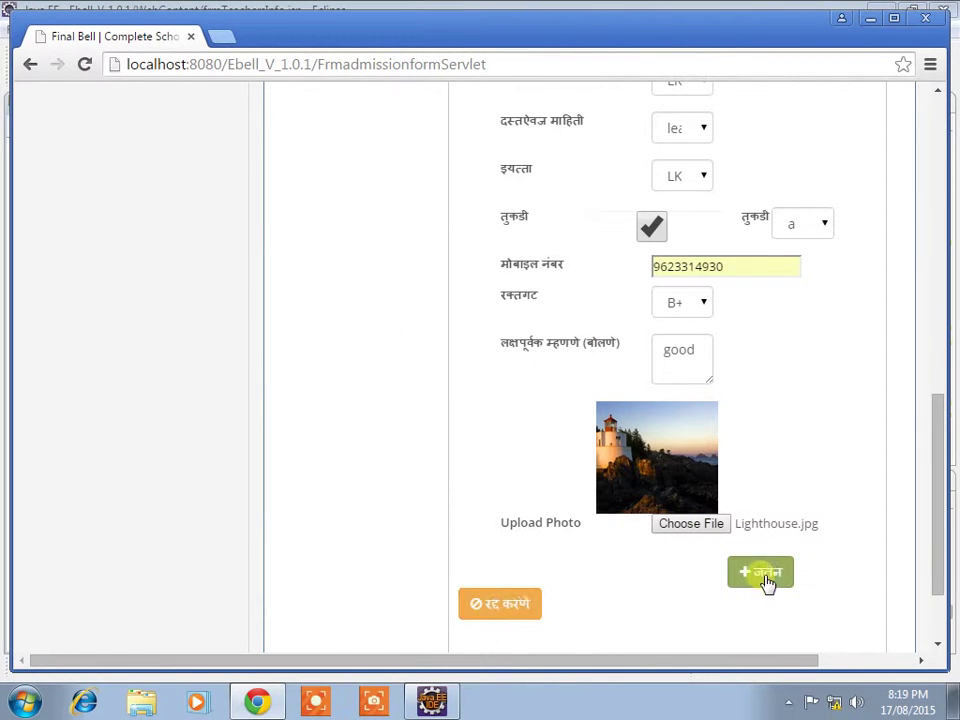
{"action": "left_click", "coordinate": [765, 578]}
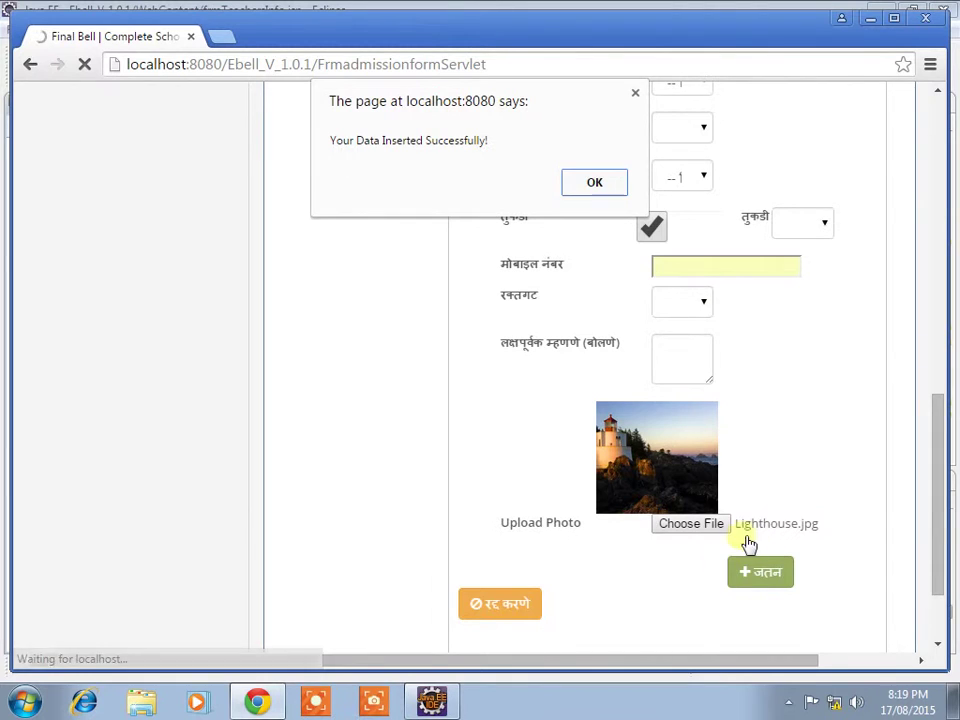
{"action": "left_click", "coordinate": [598, 186]}
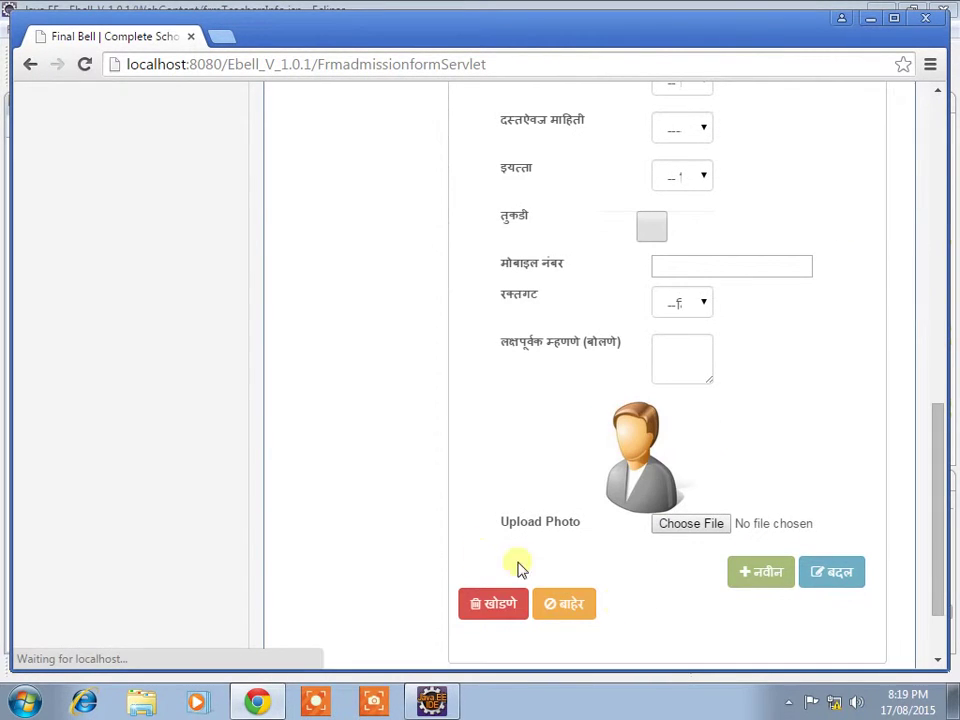
{"action": "left_click", "coordinate": [570, 610]}
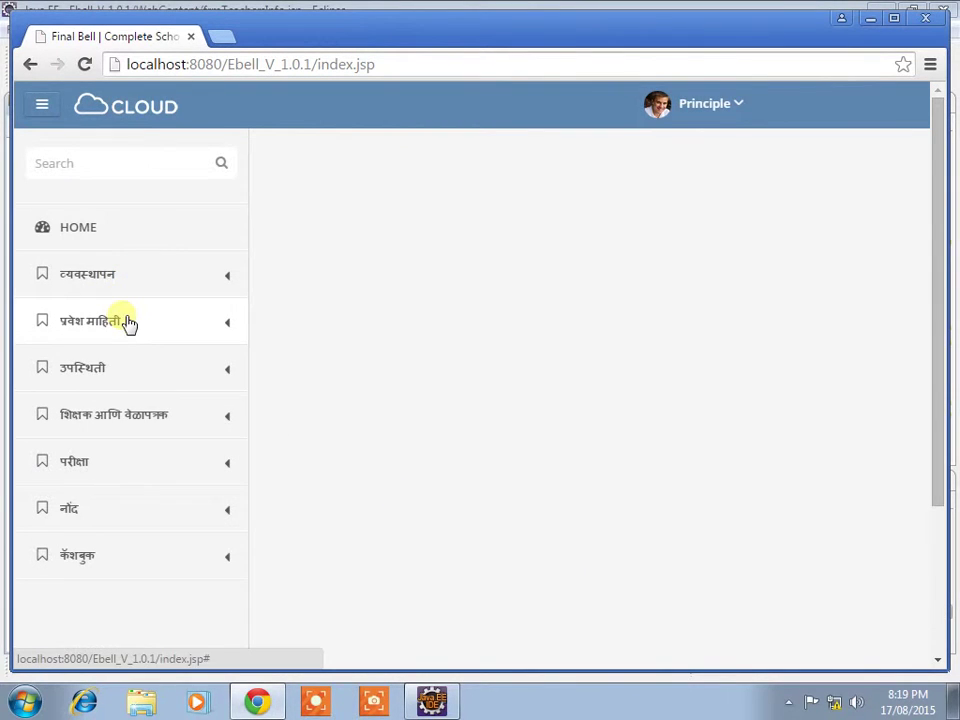
Step: Open student search (विद्यार्थी शोध) and set year 2014, class LKG:Morning and the student's name
{"action": "left_click", "coordinate": [128, 322]}
{"action": "scroll", "coordinate": [103, 369], "scroll_direction": "down", "scroll_amount": 1}
{"action": "left_click", "coordinate": [103, 369]}
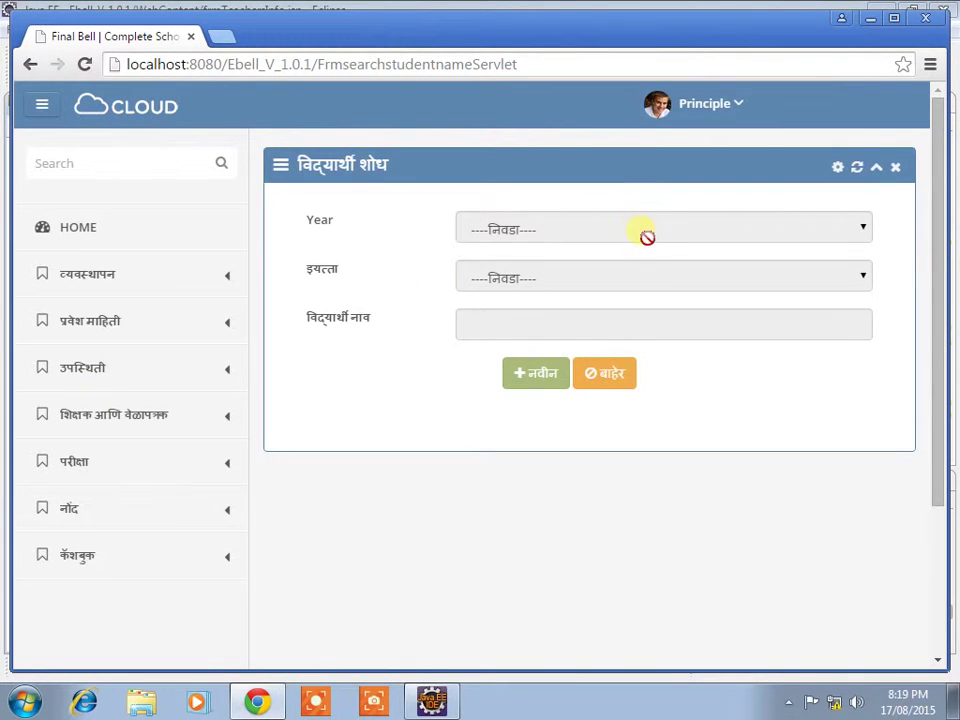
{"action": "left_click", "coordinate": [532, 376]}
{"action": "left_click", "coordinate": [525, 224]}
{"action": "left_click", "coordinate": [529, 276]}
{"action": "left_click", "coordinate": [529, 278]}
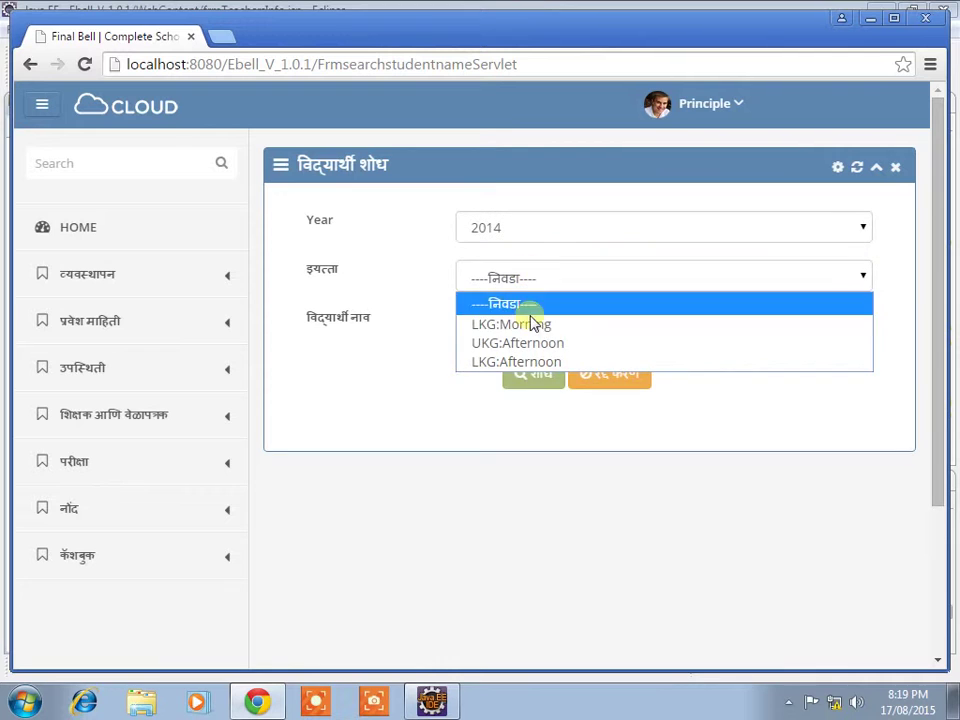
{"action": "left_click", "coordinate": [536, 325]}
{"action": "left_click", "coordinate": [542, 333]}
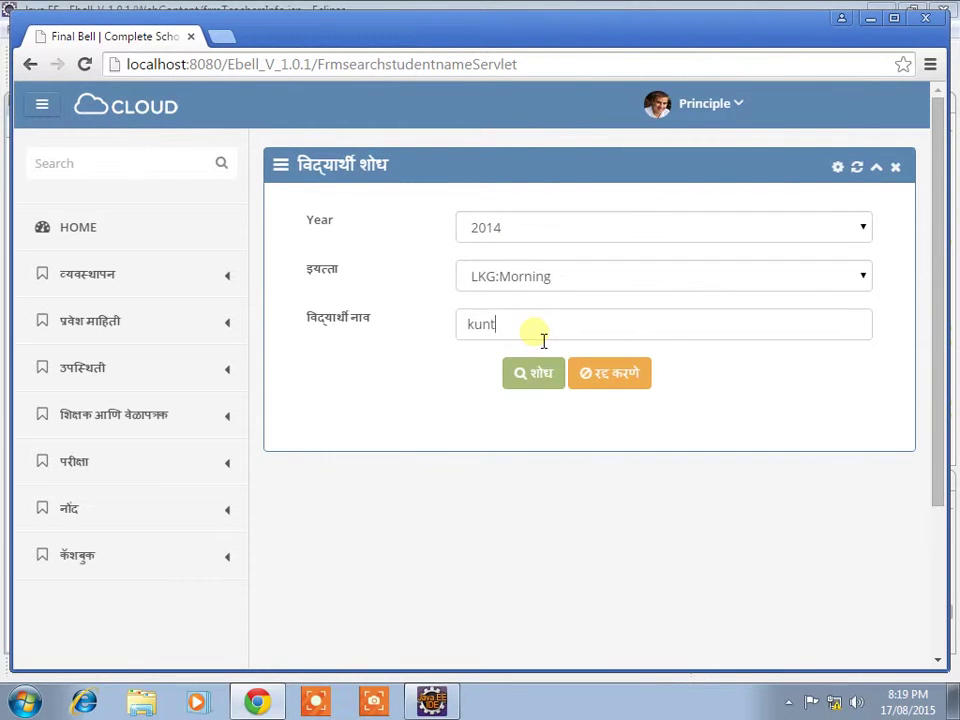
Step: Run the search, which returns nothing, then clear and exit it and pause the recording
{"action": "left_click", "coordinate": [549, 372]}
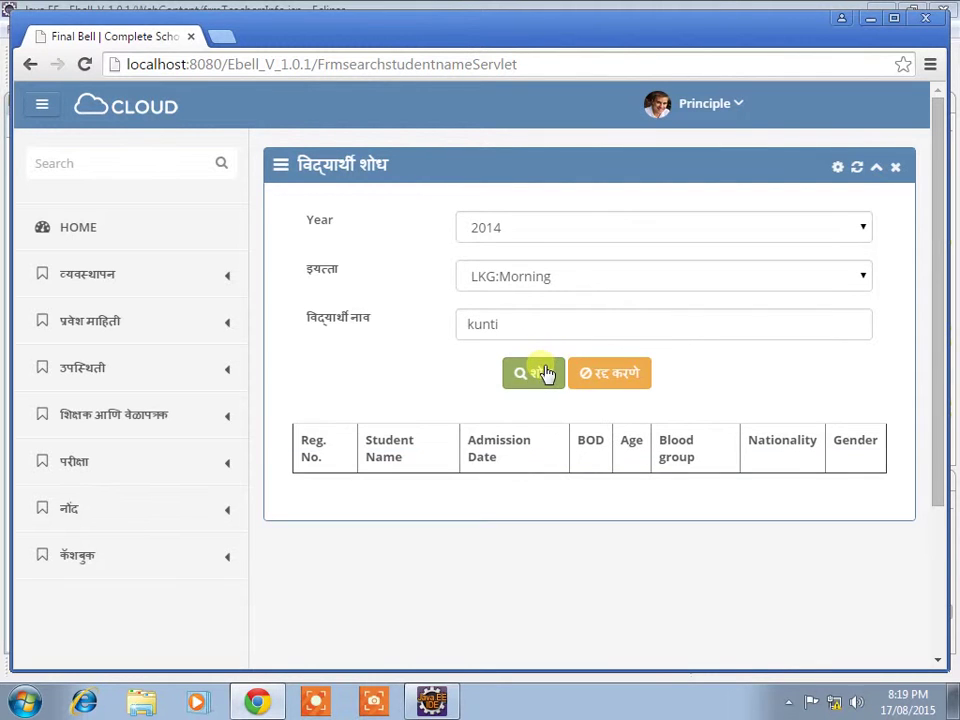
{"action": "left_click", "coordinate": [610, 373]}
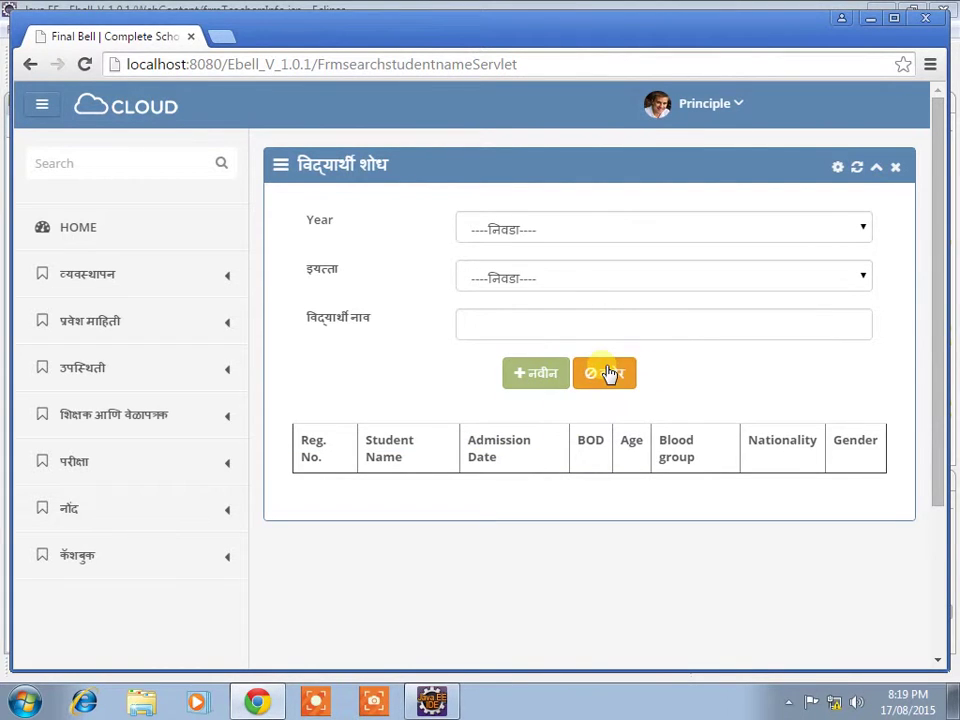
{"action": "left_click", "coordinate": [600, 377]}
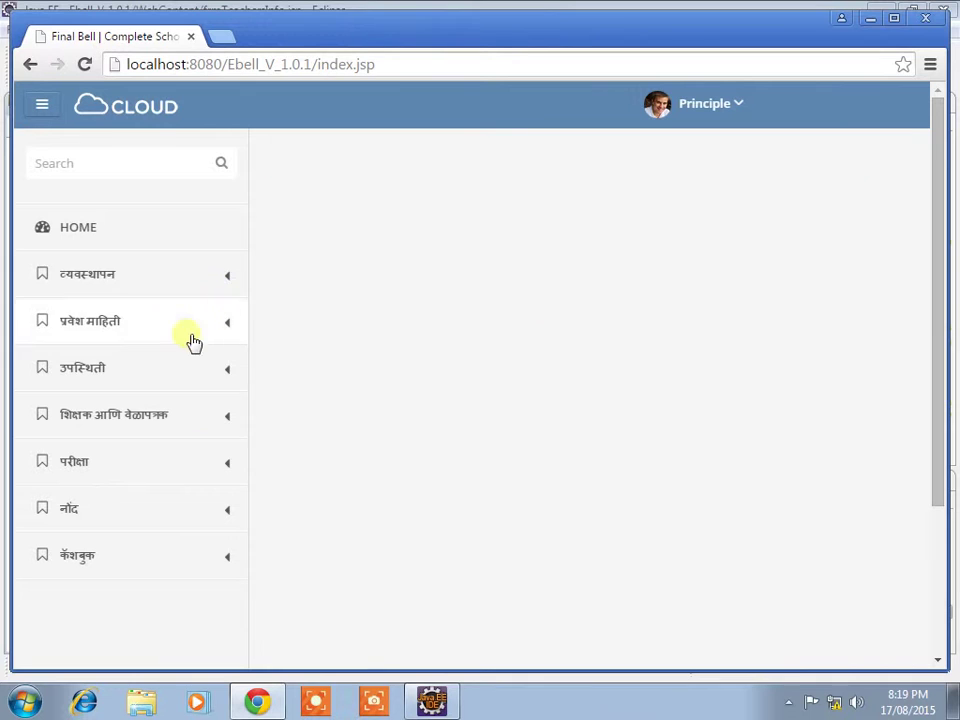
{"action": "left_click", "coordinate": [788, 702]}
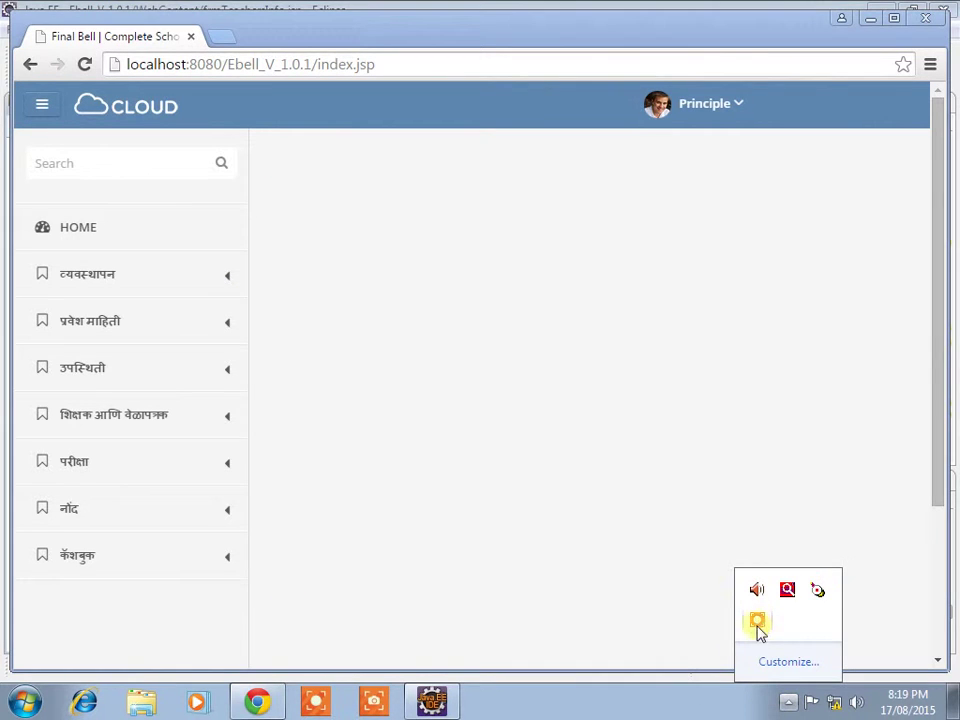
{"action": "left_click", "coordinate": [758, 622]}
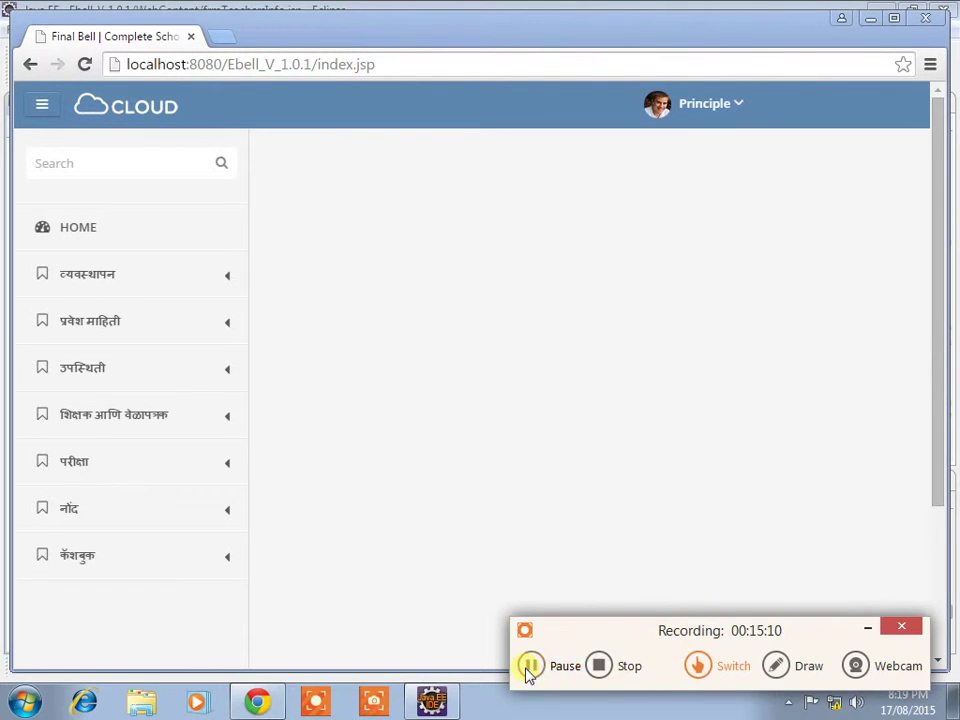
{"action": "left_click", "coordinate": [531, 666]}
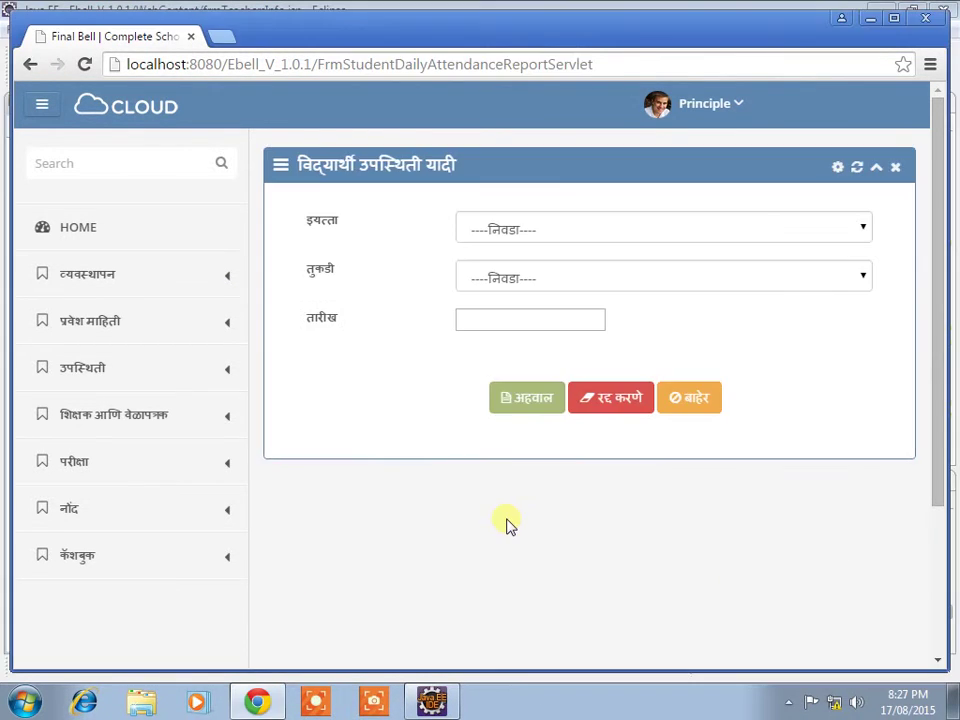
Step: Request the attendance list for class LKG, division a, on the 25th (2015-08-25)
{"action": "left_click", "coordinate": [560, 230]}
{"action": "left_click", "coordinate": [525, 278]}
{"action": "left_click", "coordinate": [534, 279]}
{"action": "left_click", "coordinate": [534, 324]}
{"action": "left_click", "coordinate": [538, 322]}
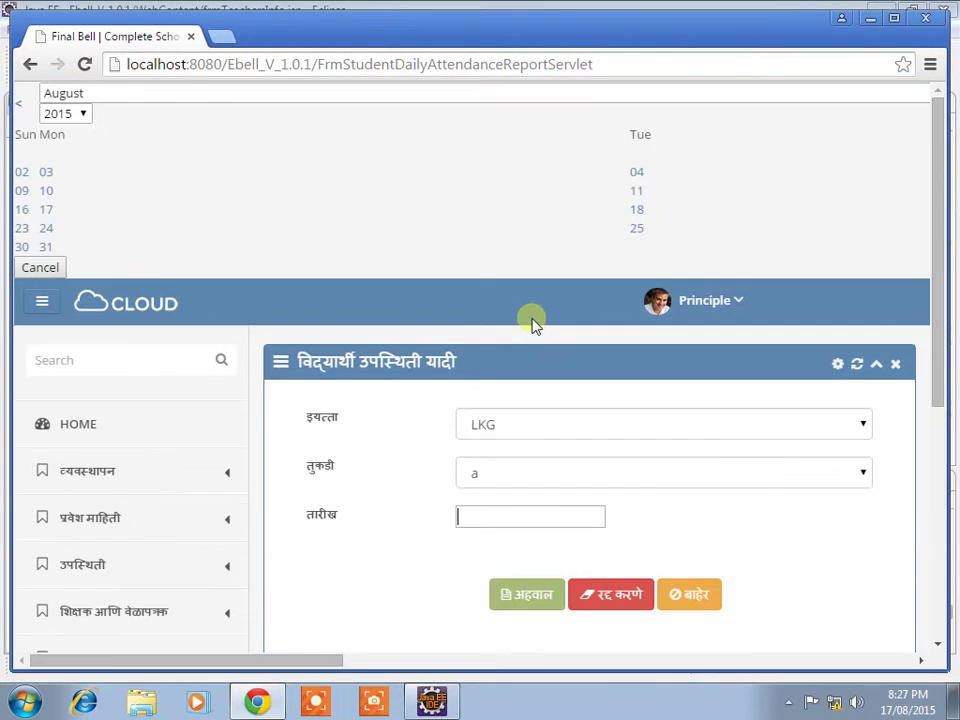
{"action": "left_click", "coordinate": [639, 236]}
{"action": "left_click", "coordinate": [545, 400]}
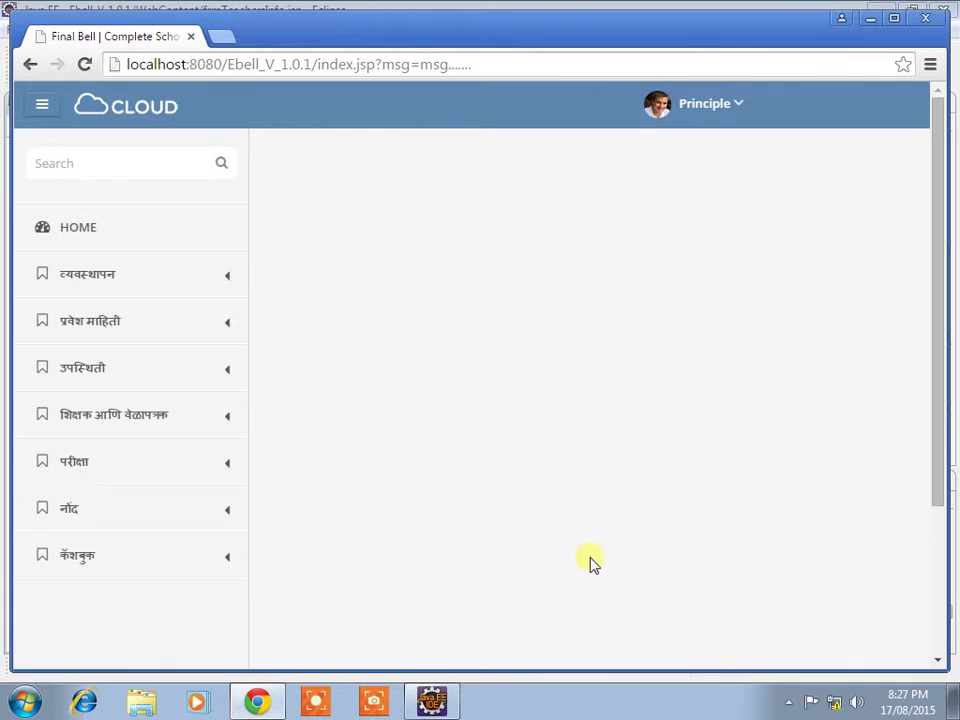
Step: Bring up the recording controls, then expand उपस्थिती and its अहवाल reports submenu
{"action": "scroll", "coordinate": [591, 564], "scroll_direction": "down", "scroll_amount": 2}
{"action": "scroll", "coordinate": [598, 558], "scroll_direction": "up", "scroll_amount": 2}
{"action": "left_click", "coordinate": [787, 705]}
{"action": "left_click", "coordinate": [755, 625]}
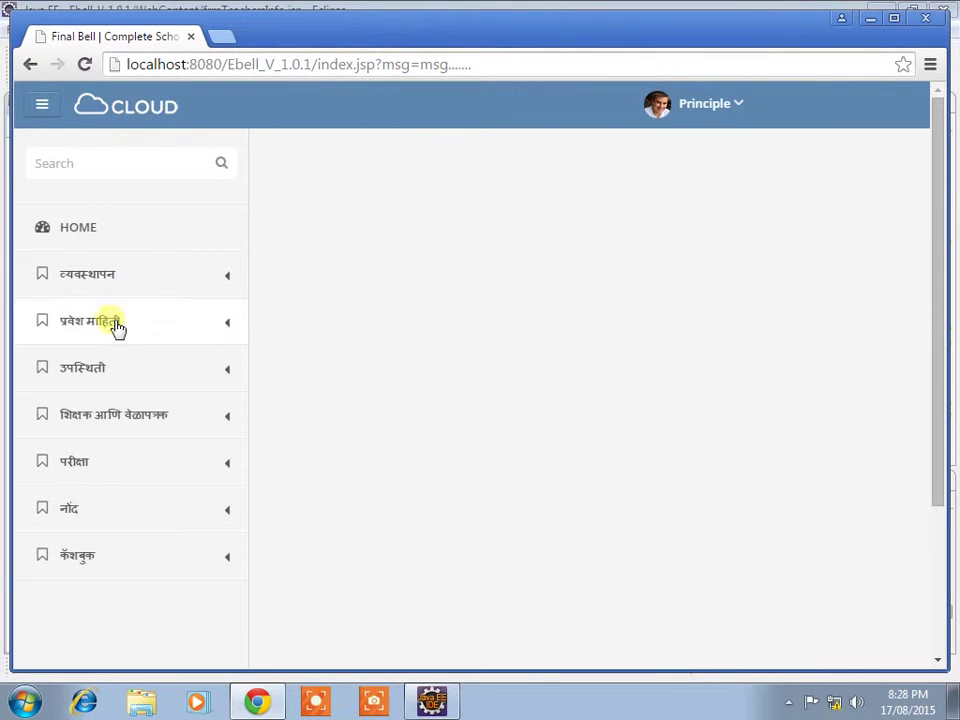
{"action": "left_click", "coordinate": [130, 377]}
{"action": "scroll", "coordinate": [135, 430], "scroll_direction": "down", "scroll_amount": 1}
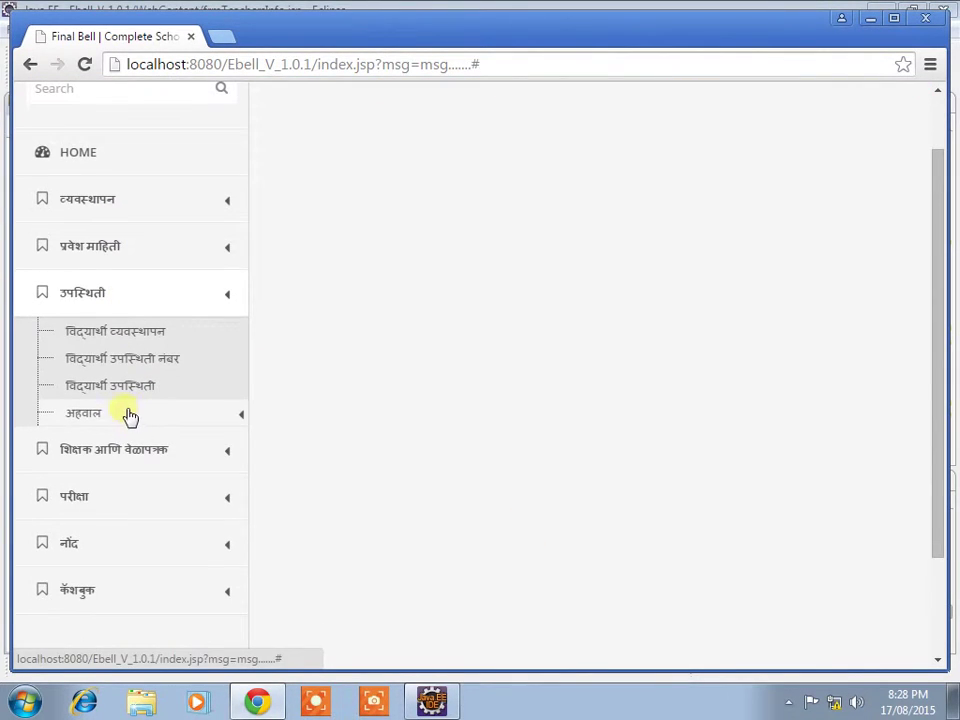
{"action": "left_click", "coordinate": [118, 416]}
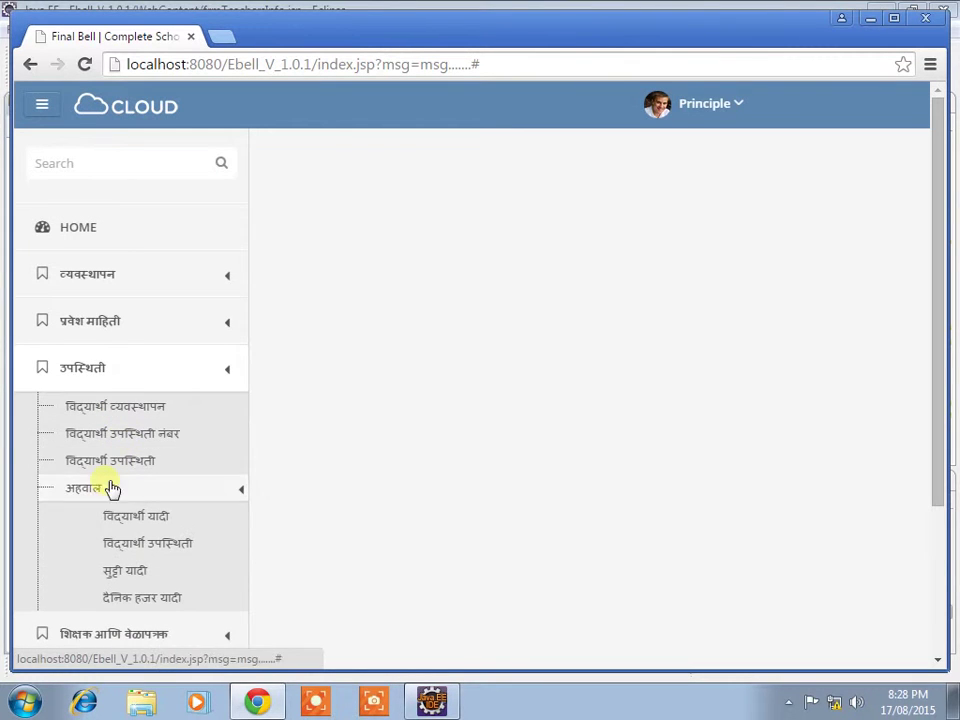
Step: Open the daily attendance list and generate it for LKG, division a, 25 August 2015
{"action": "left_click", "coordinate": [144, 596]}
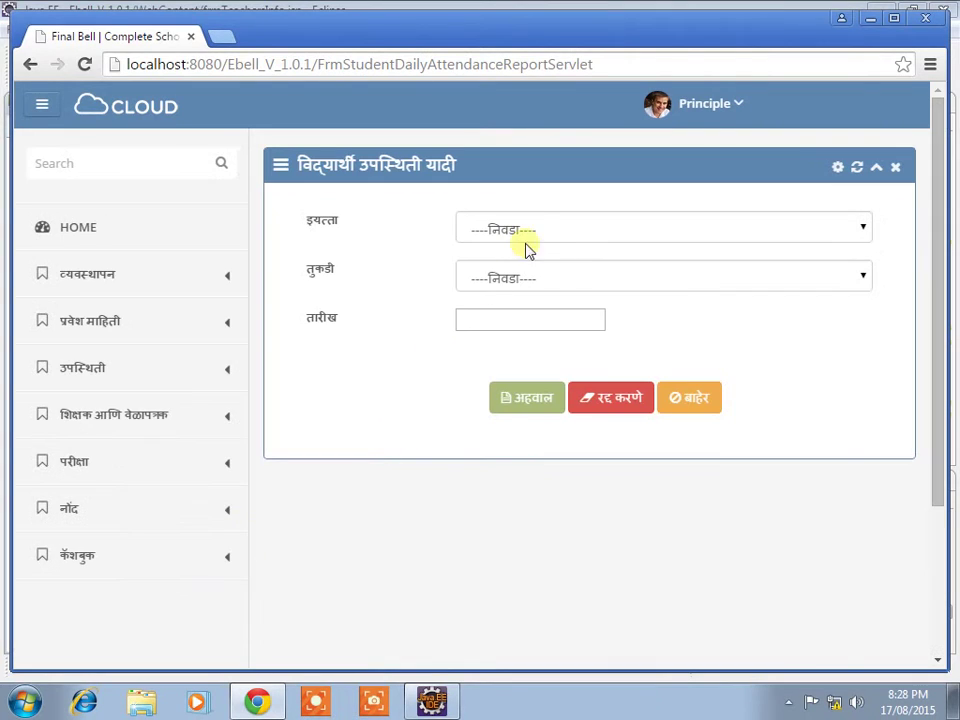
{"action": "left_click", "coordinate": [524, 228]}
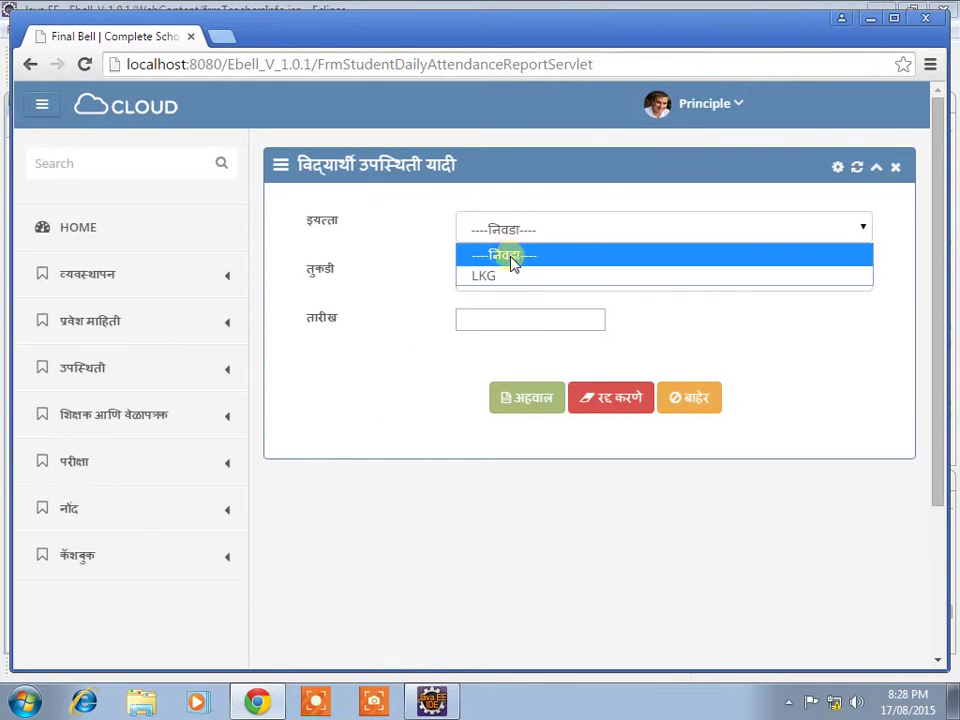
{"action": "left_click", "coordinate": [508, 274]}
{"action": "left_click", "coordinate": [508, 277]}
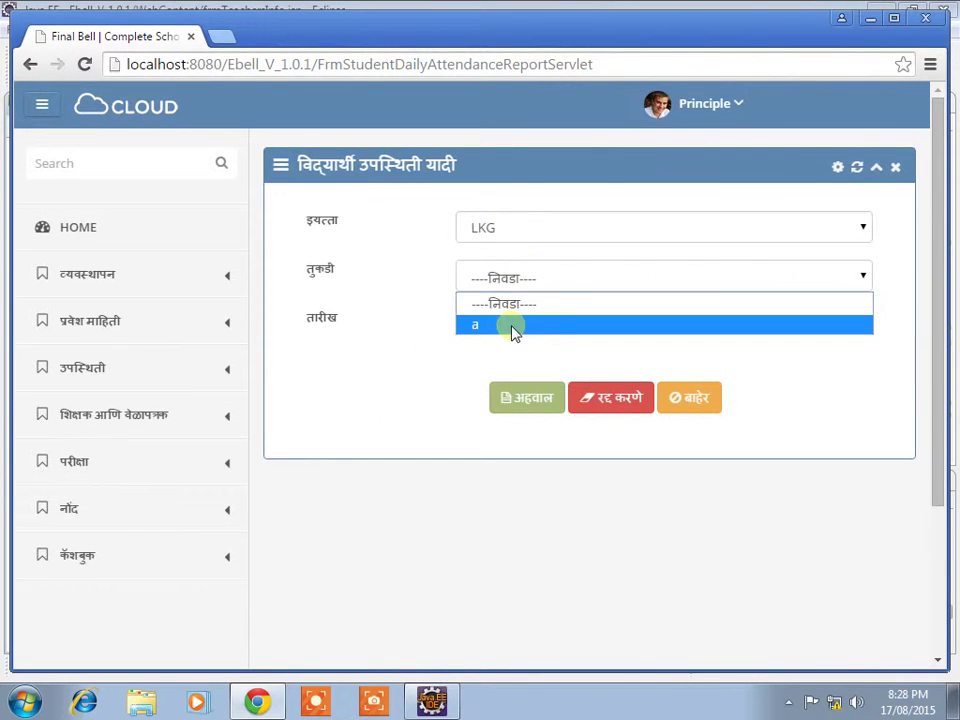
{"action": "left_click", "coordinate": [512, 326]}
{"action": "left_click", "coordinate": [528, 322]}
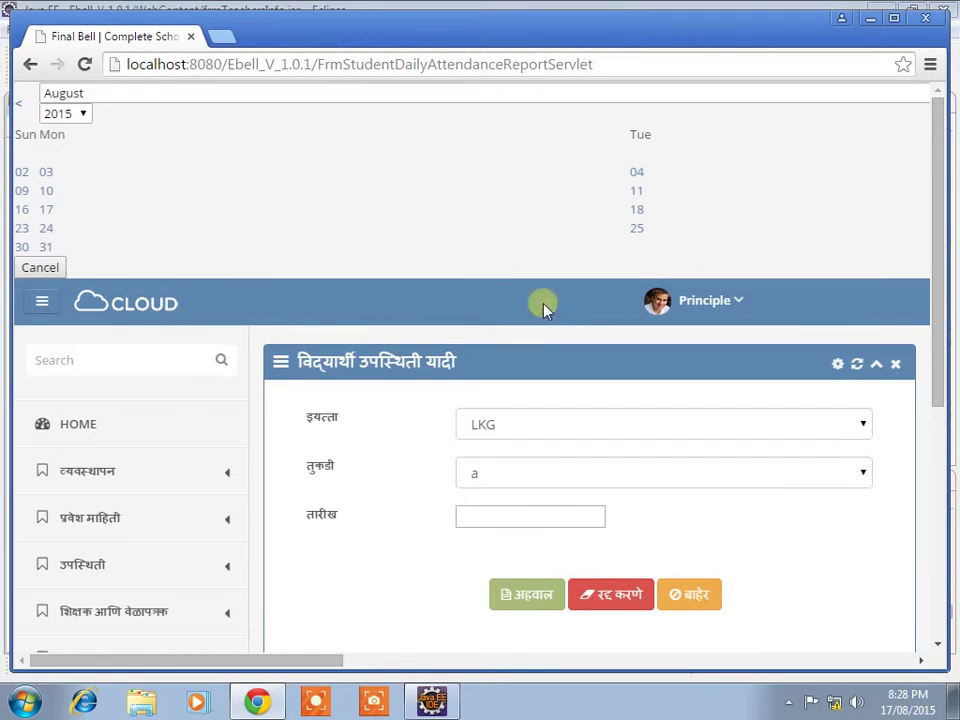
{"action": "left_click", "coordinate": [634, 229]}
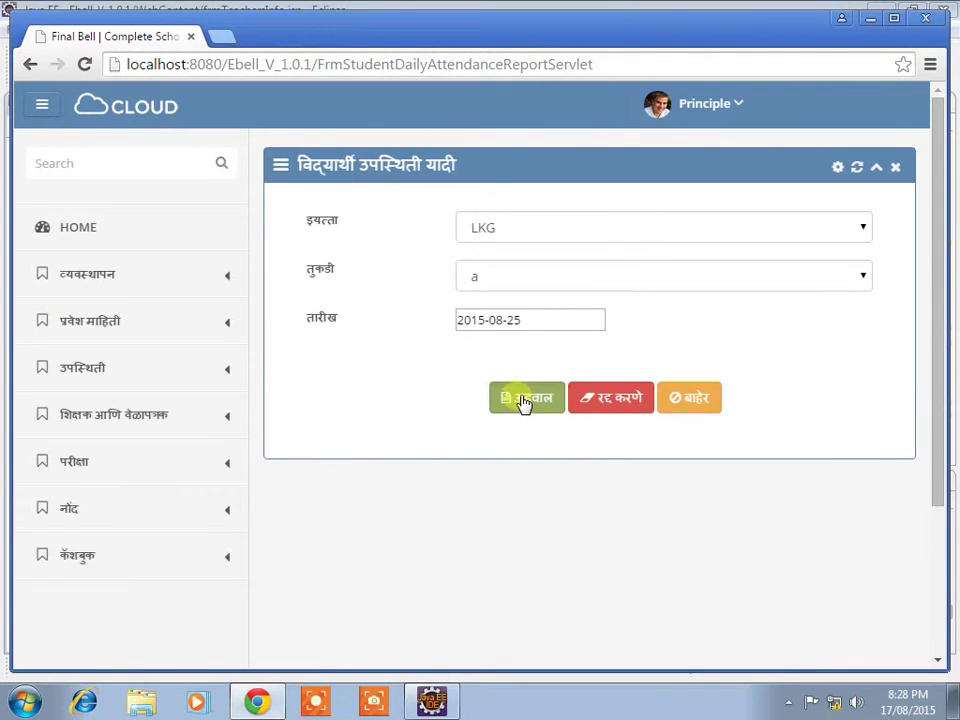
{"action": "left_click", "coordinate": [523, 399]}
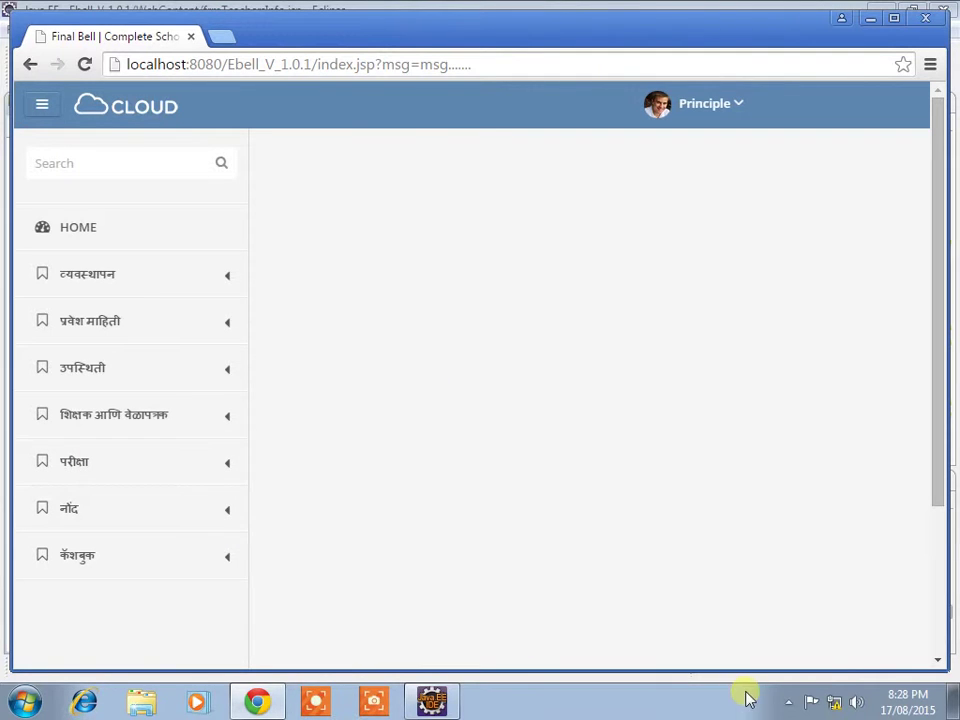
{"action": "left_click", "coordinate": [786, 702]}
{"action": "left_click", "coordinate": [754, 621]}
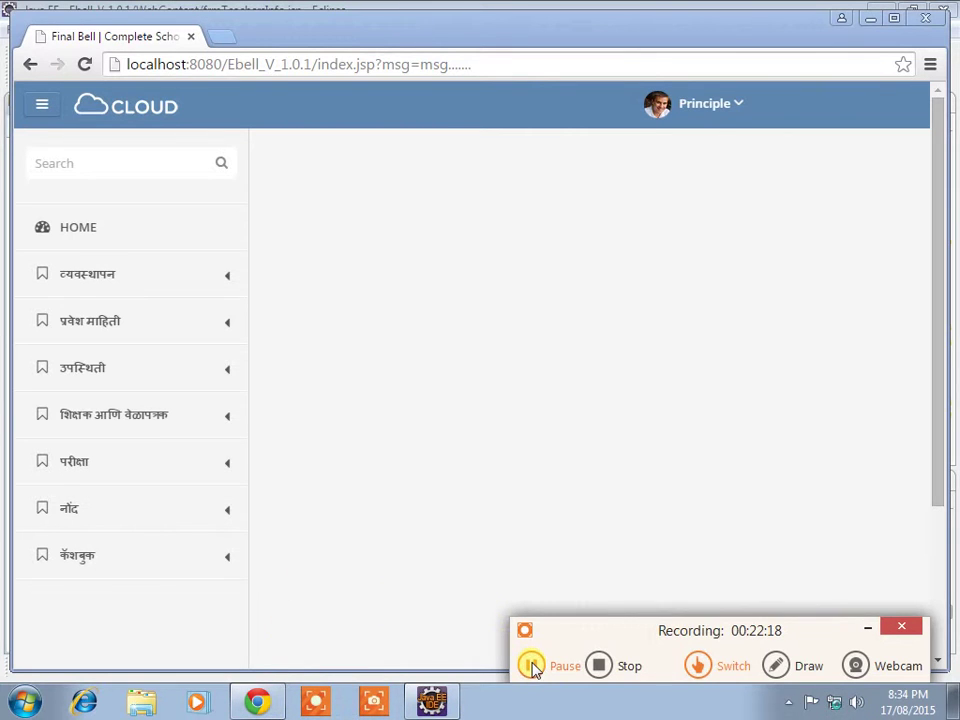
{"action": "left_click_drag", "start_coordinate": [632, 632], "coordinate": [640, 549]}
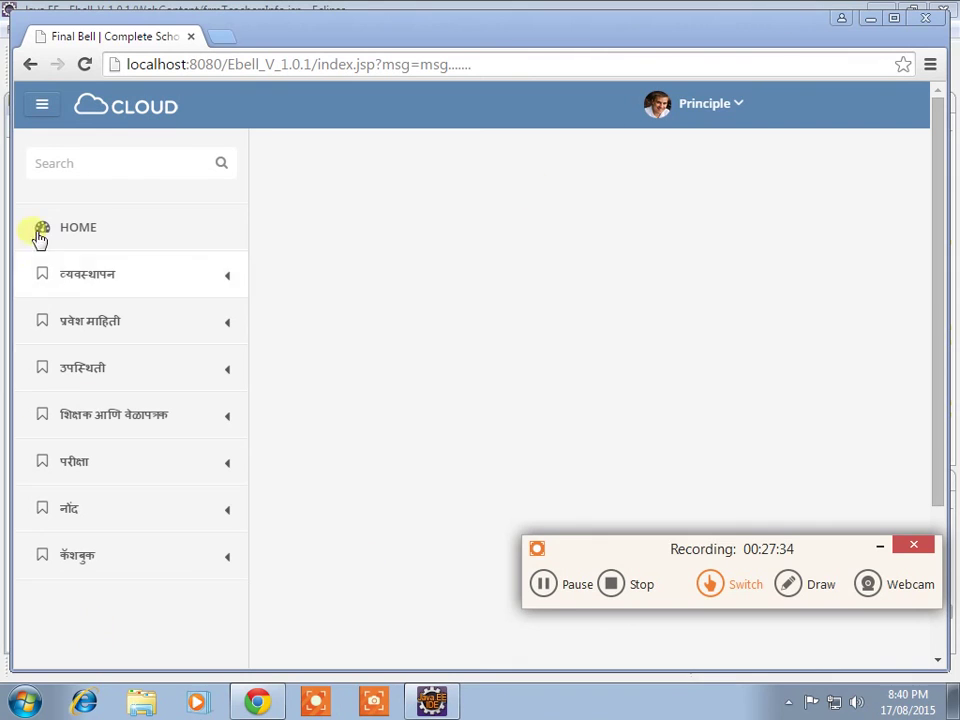
Step: Expand उपस्थिती and its अहवाल reports list, then collapse both again
{"action": "left_click", "coordinate": [102, 375]}
{"action": "scroll", "coordinate": [115, 405], "scroll_direction": "down", "scroll_amount": 1}
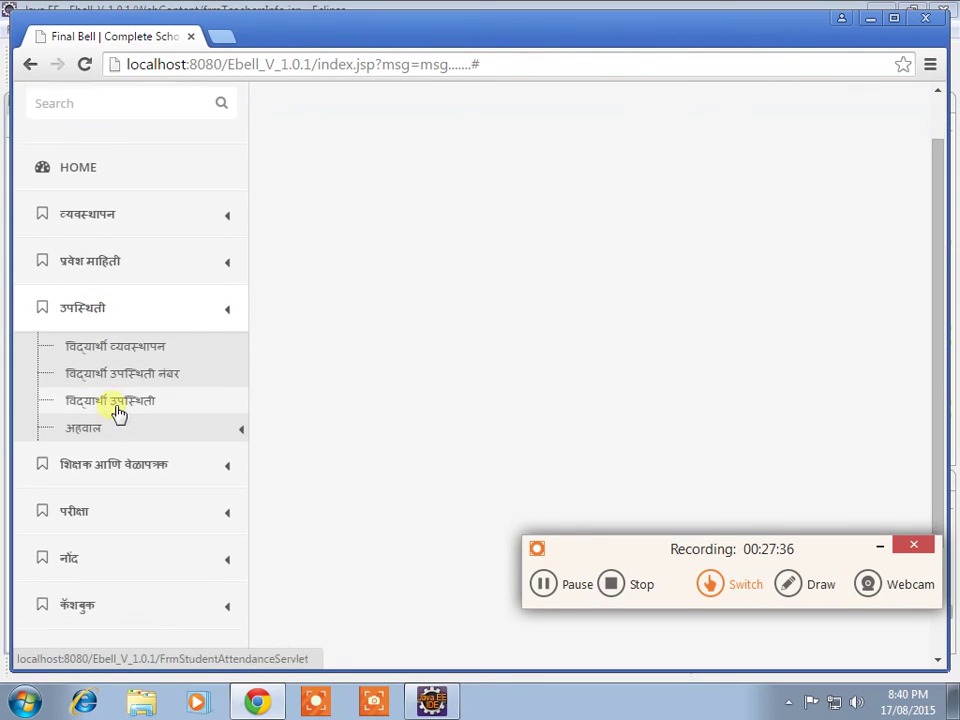
{"action": "left_click", "coordinate": [116, 424]}
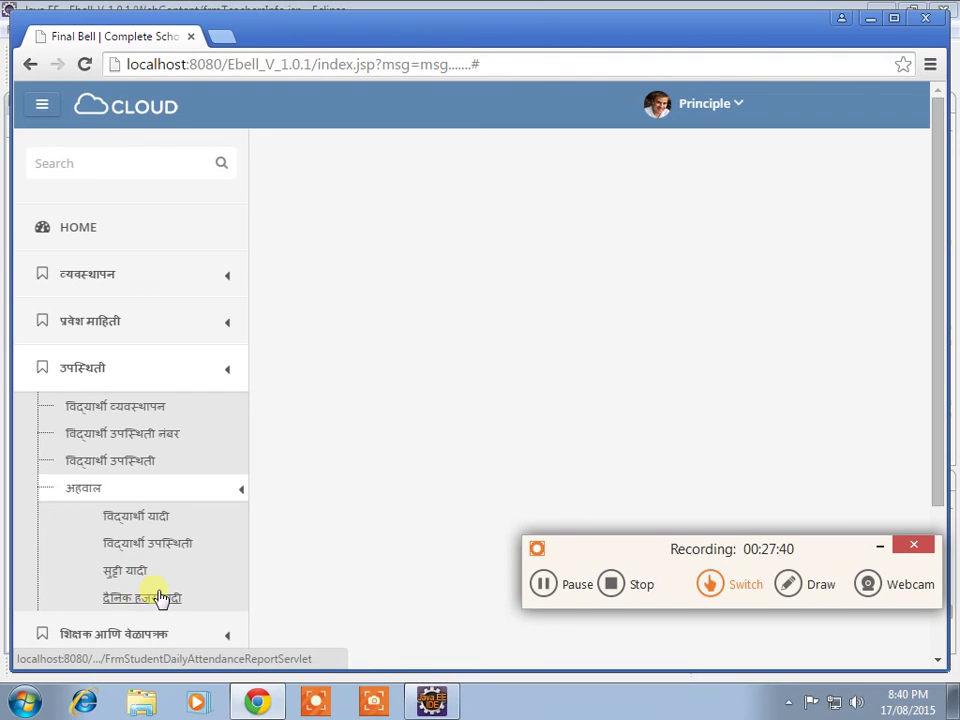
{"action": "left_click", "coordinate": [118, 492]}
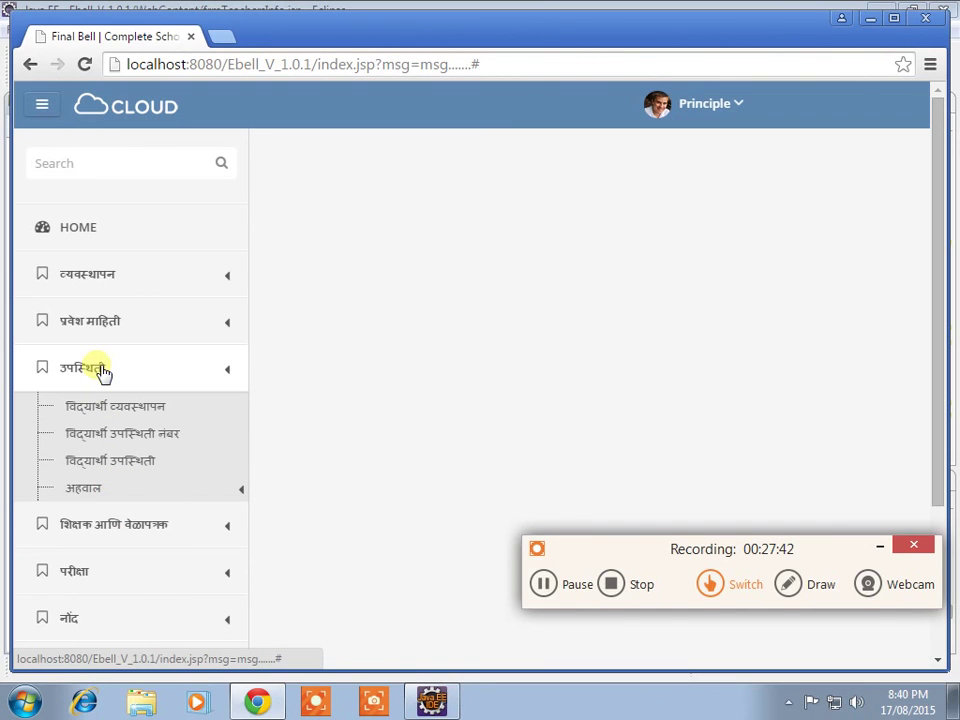
{"action": "left_click", "coordinate": [100, 372]}
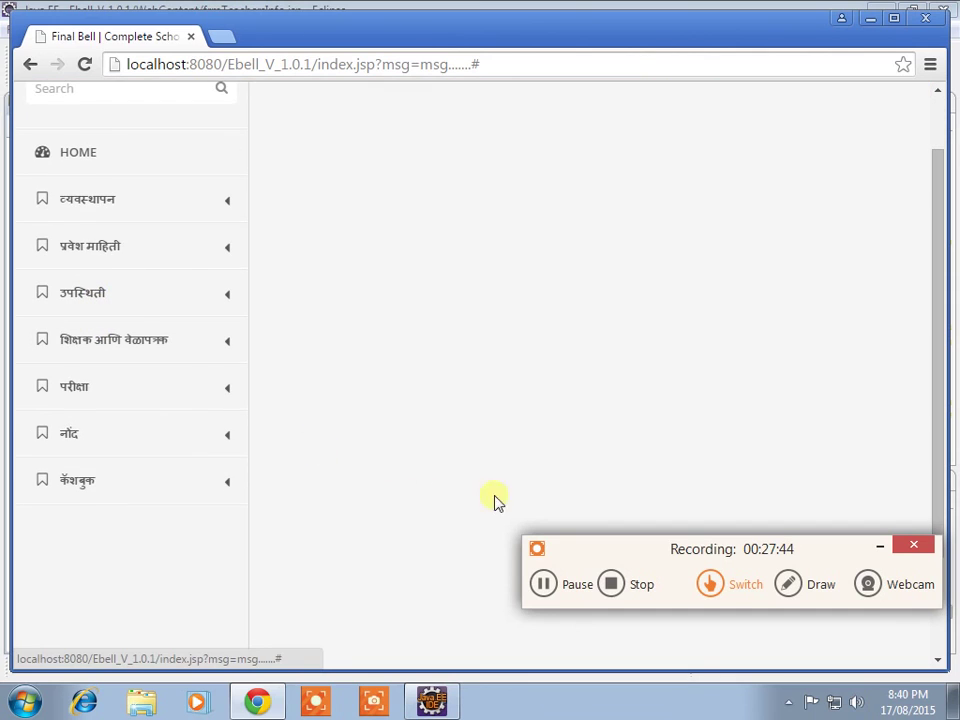
Step: Pause the screen recording, then resume it from the tray icon controls
{"action": "left_click", "coordinate": [541, 584]}
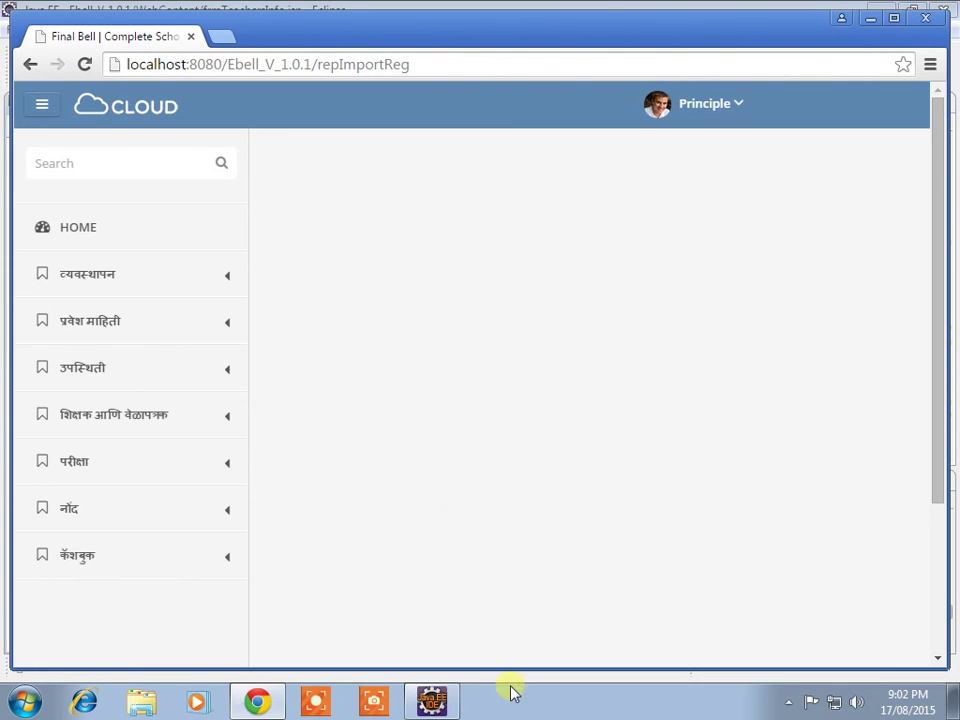
{"action": "left_click", "coordinate": [795, 706]}
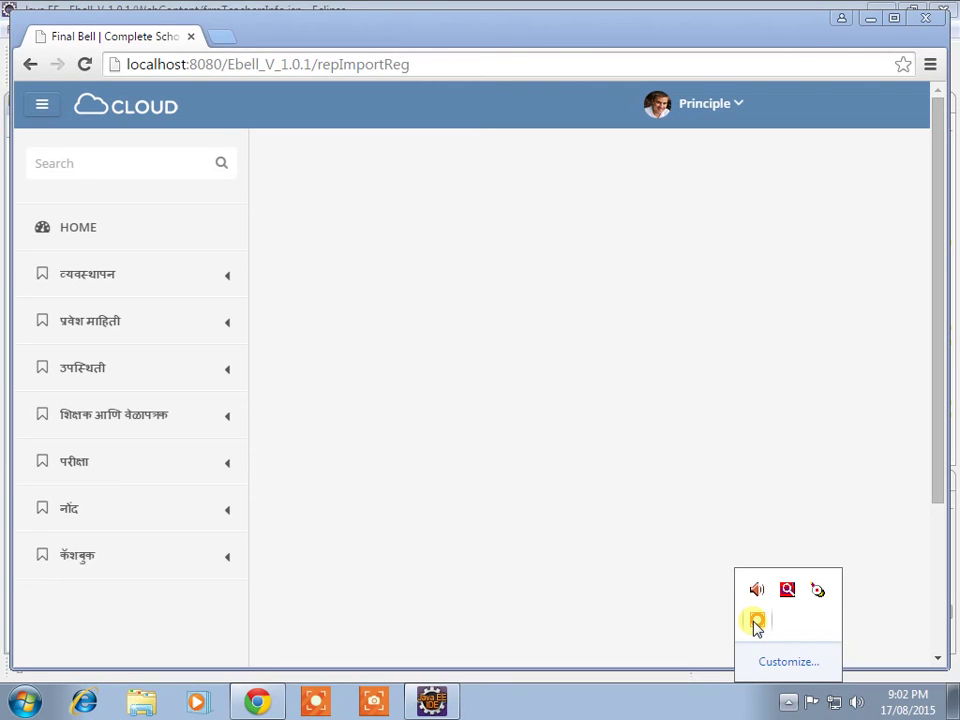
{"action": "left_click", "coordinate": [757, 624]}
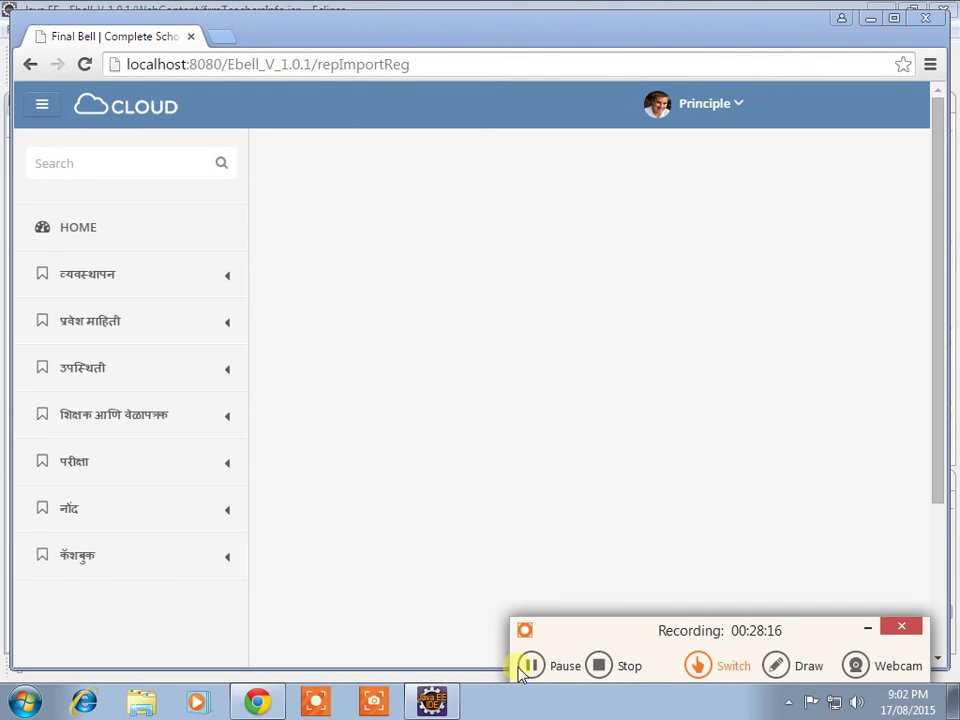
{"action": "left_click", "coordinate": [528, 665]}
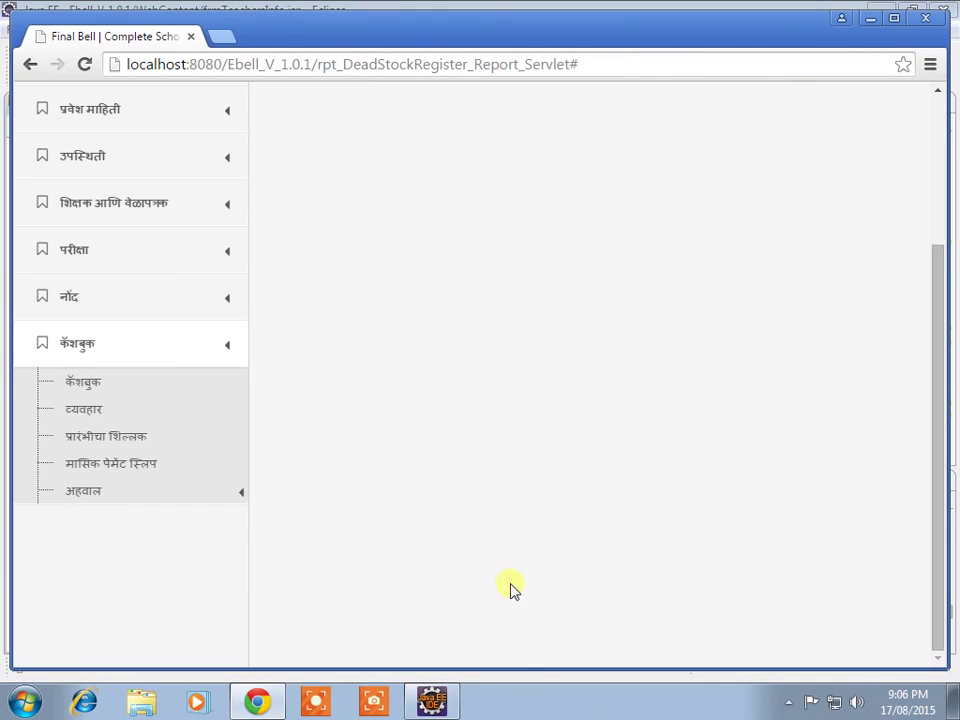
{"action": "left_click", "coordinate": [787, 701]}
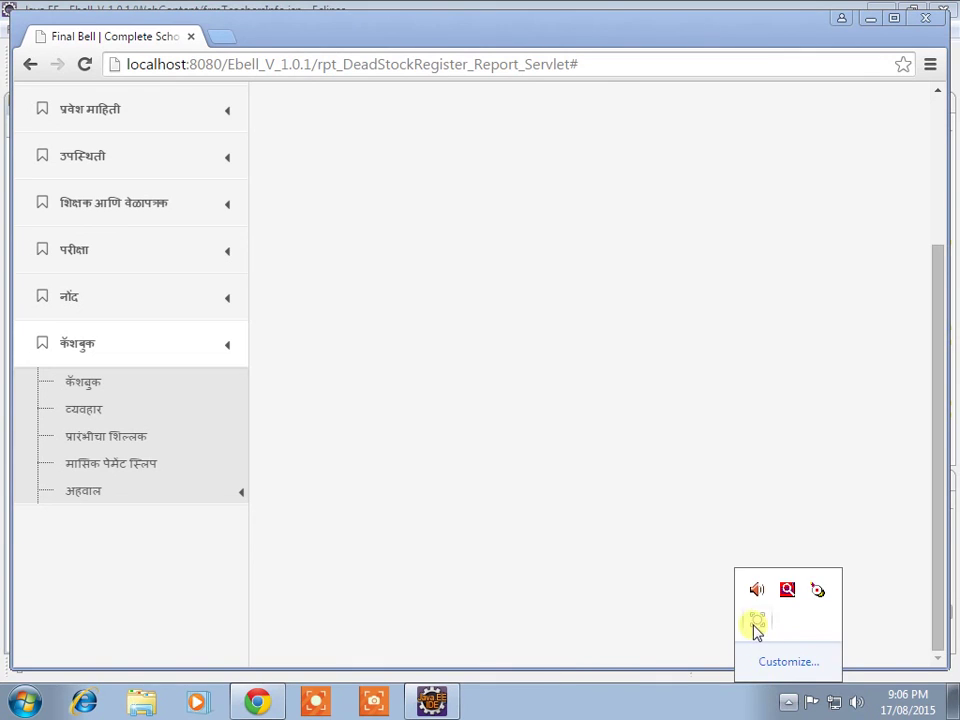
Step: Pause the screen recording again from the recorder's tray icon controls
{"action": "left_click", "coordinate": [754, 624]}
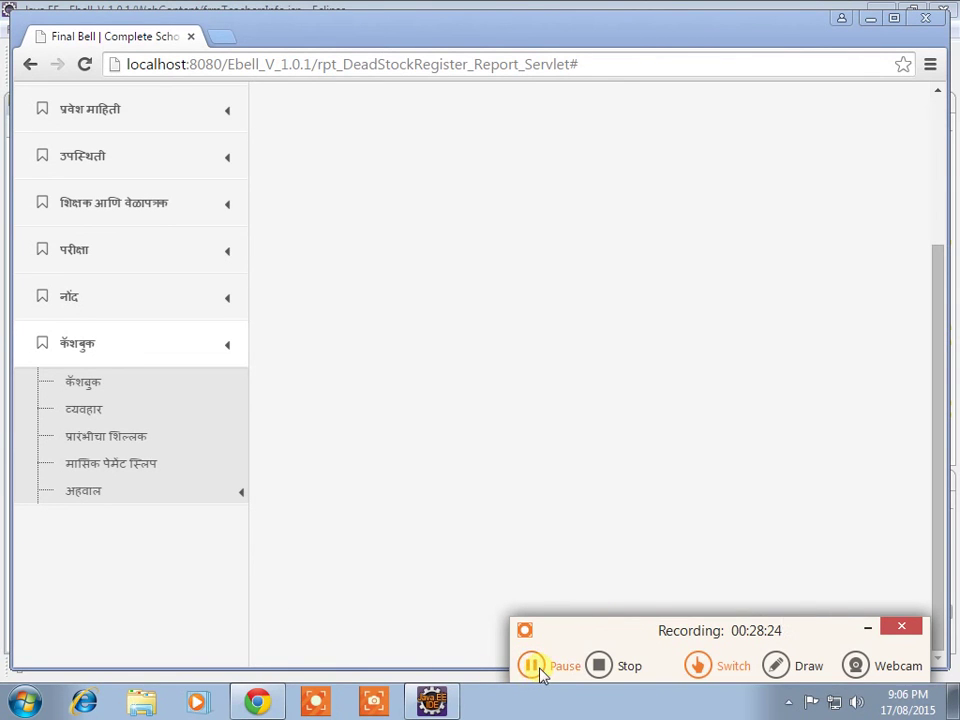
{"action": "left_click", "coordinate": [532, 666]}
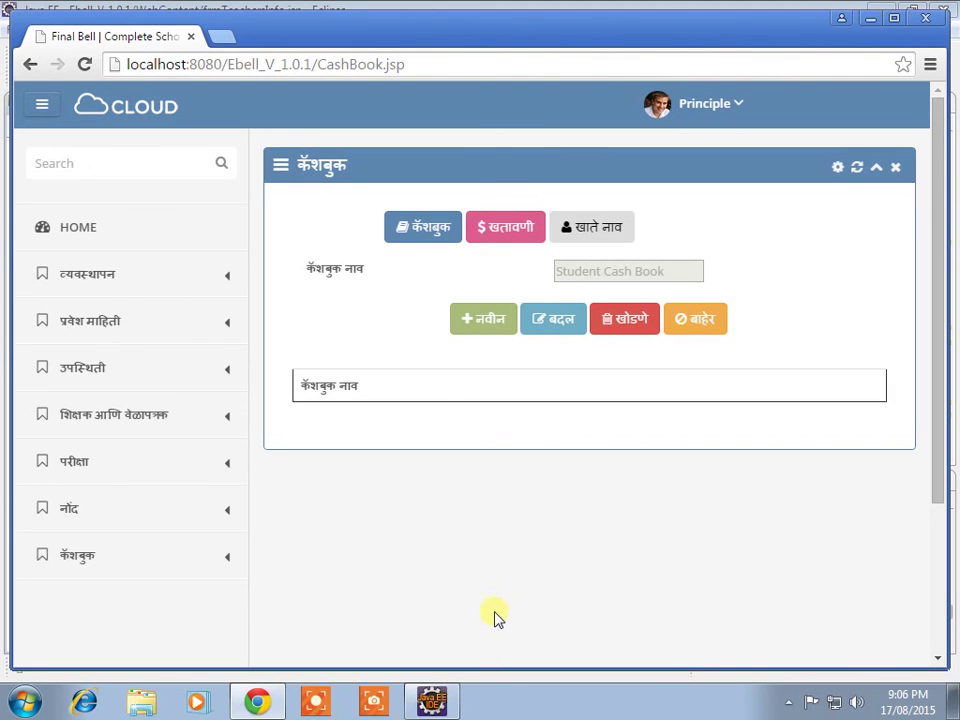
{"action": "left_click", "coordinate": [786, 704]}
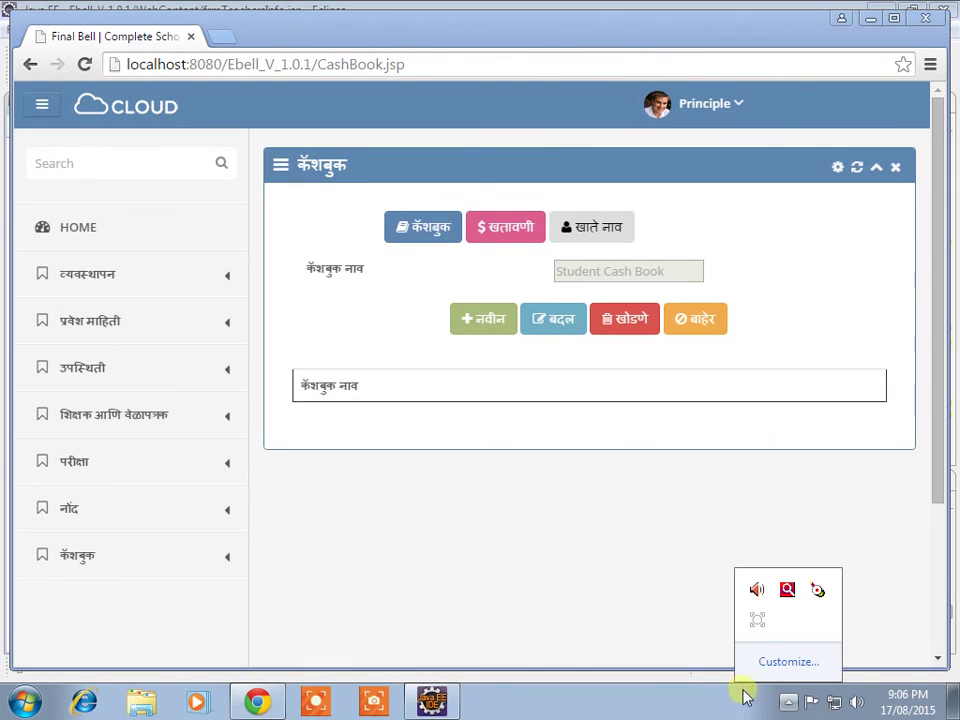
{"action": "left_click", "coordinate": [757, 620]}
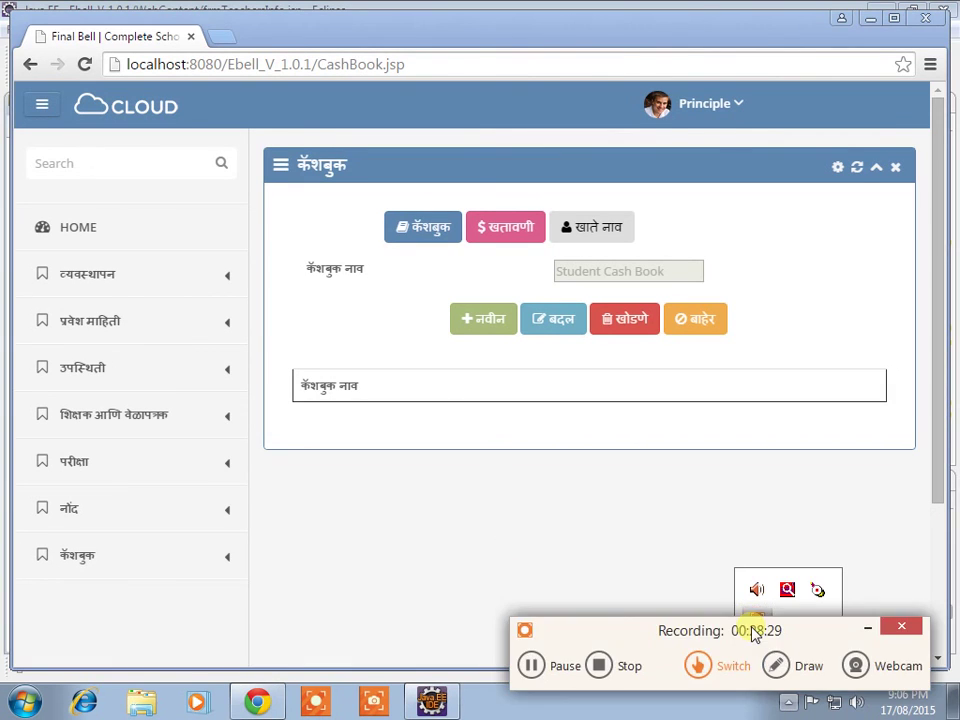
{"action": "left_click", "coordinate": [543, 668]}
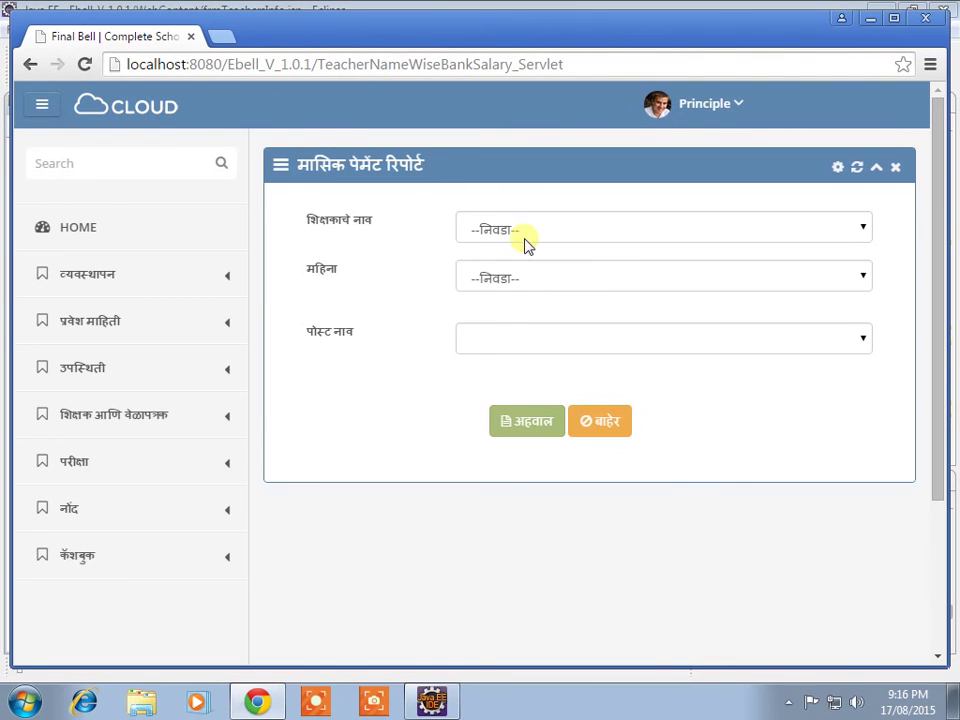
Step: Choose a teacher in शिक्षकाचे नाव, leave महिना unset, and pick post Master
{"action": "left_click", "coordinate": [524, 240]}
{"action": "left_click", "coordinate": [521, 274]}
{"action": "left_click", "coordinate": [527, 283]}
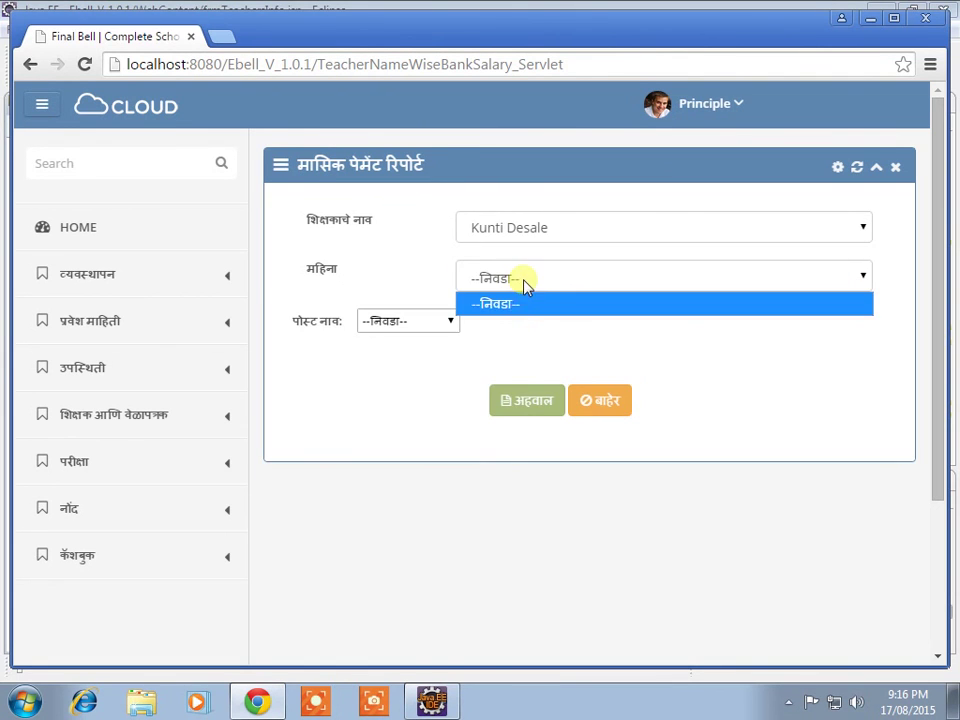
{"action": "left_click", "coordinate": [518, 304]}
{"action": "left_click", "coordinate": [420, 322]}
{"action": "left_click", "coordinate": [416, 365]}
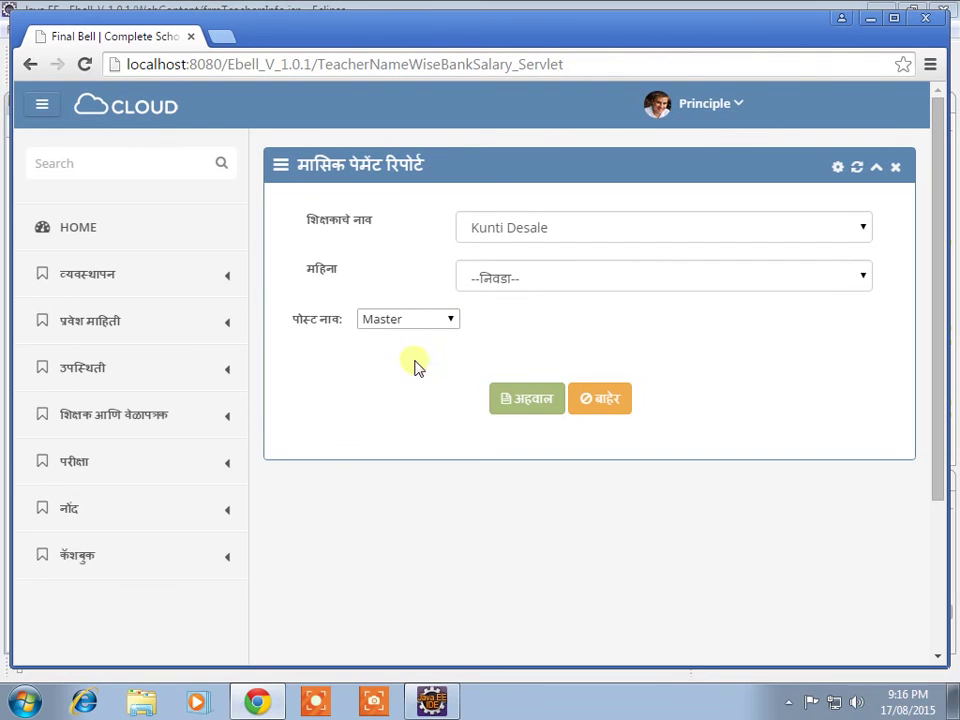
Step: Generate the monthly payment report (अहवाल), then close the report panel
{"action": "left_click", "coordinate": [540, 400]}
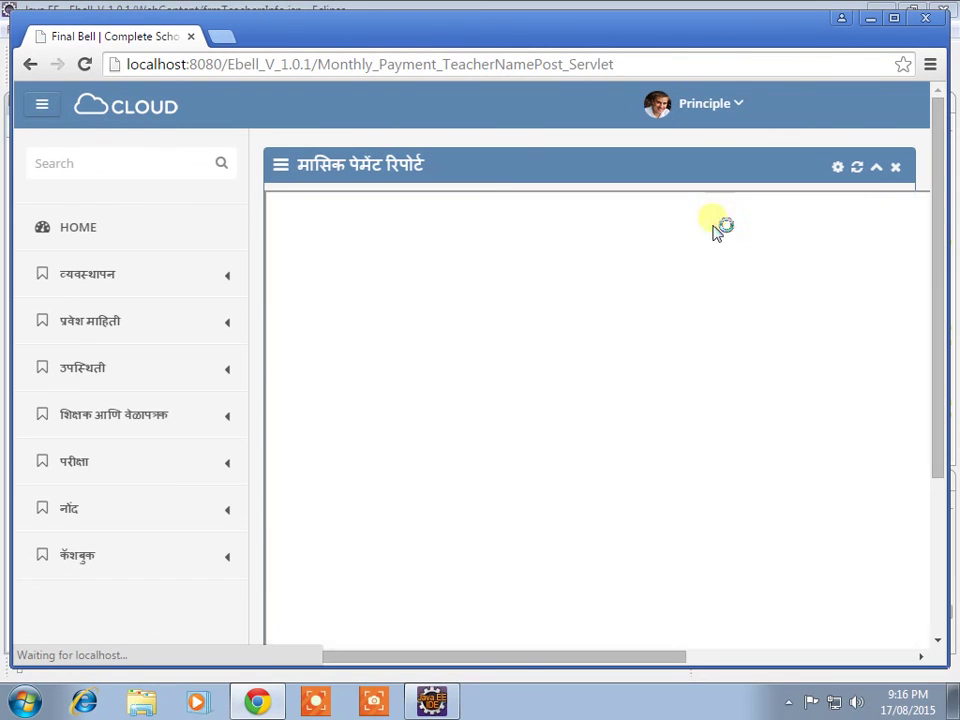
{"action": "left_click", "coordinate": [895, 167]}
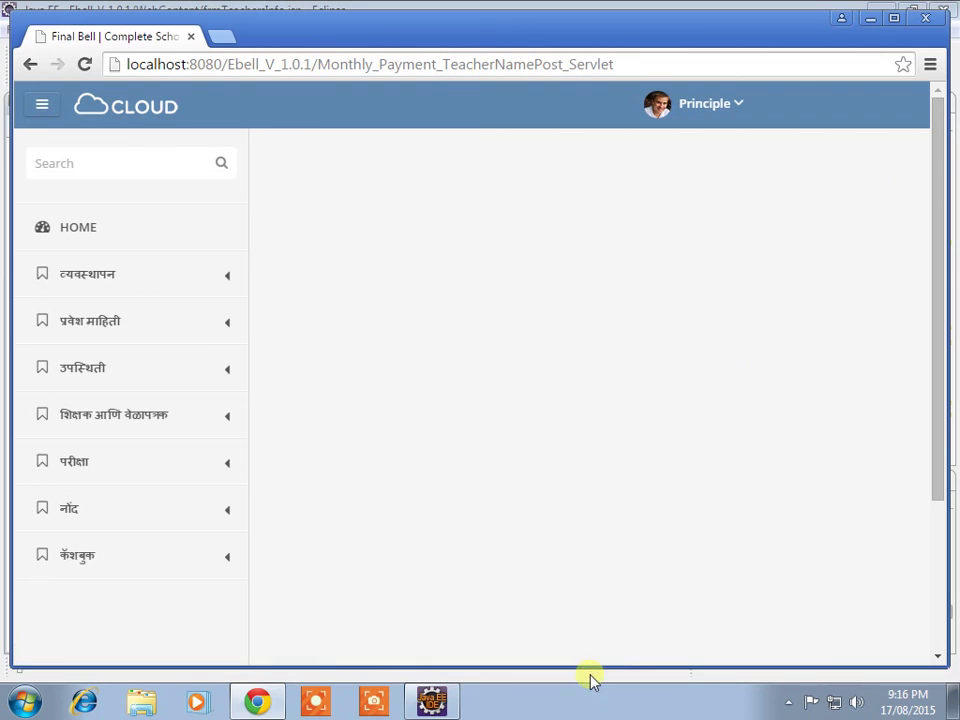
{"action": "left_click", "coordinate": [788, 702]}
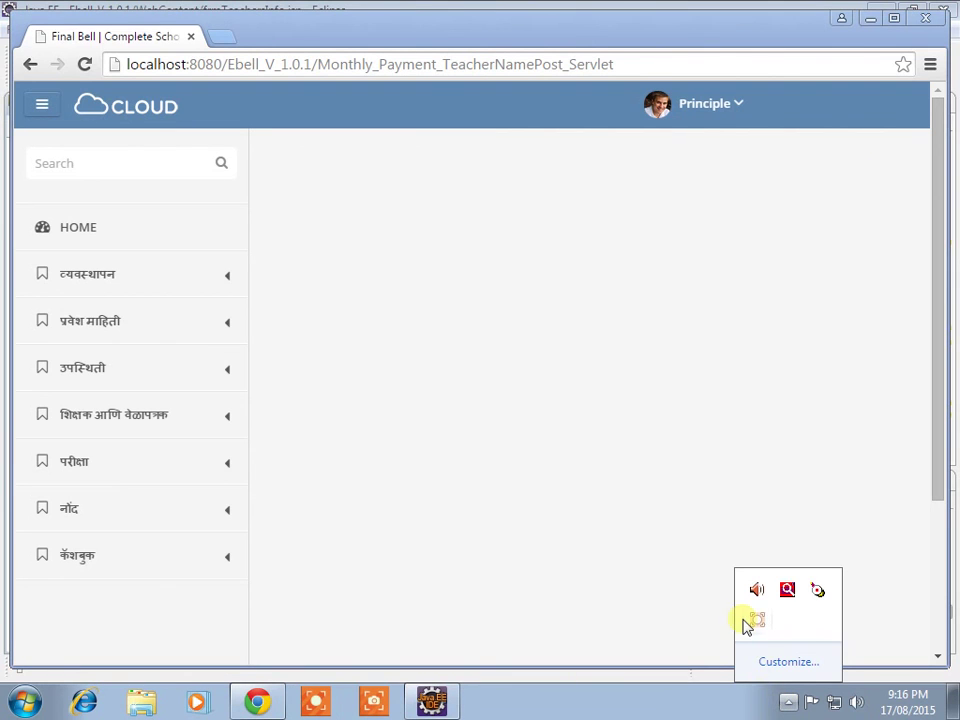